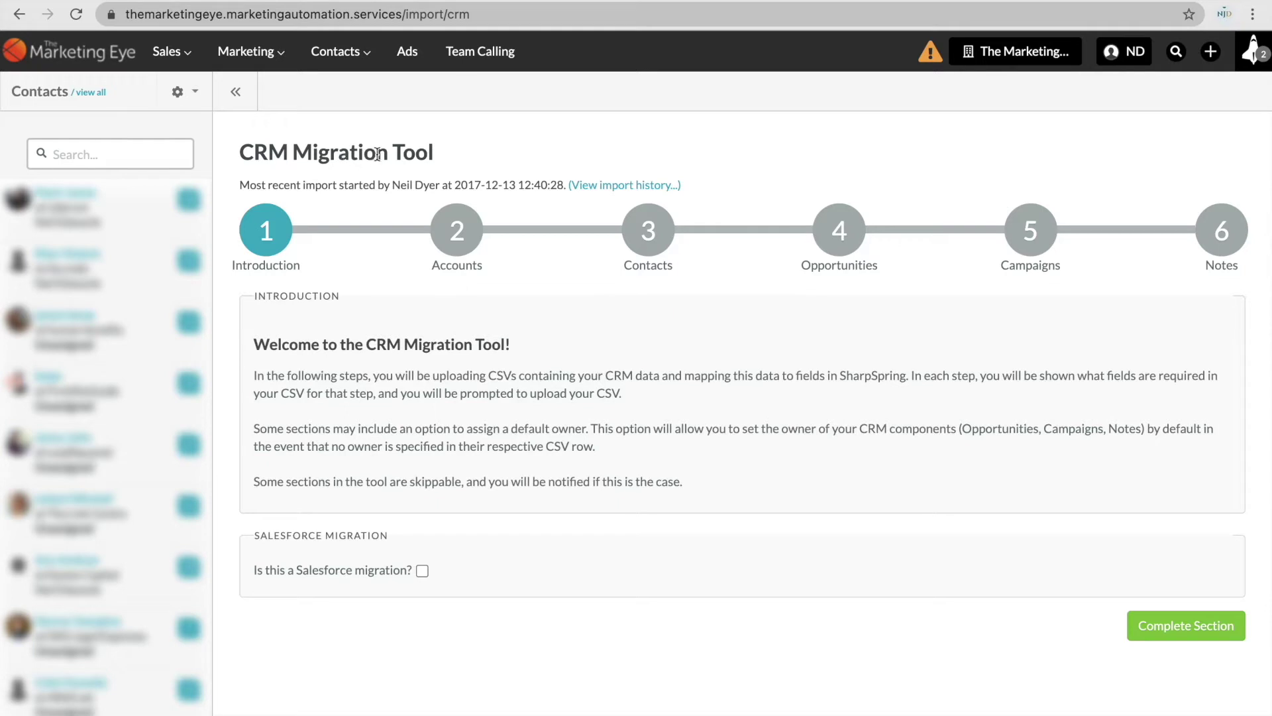
Go to Import Contacts and launch the CRM Migration Tool at its Introduction step.
mouse_move(338, 51)
left_click(366, 202)
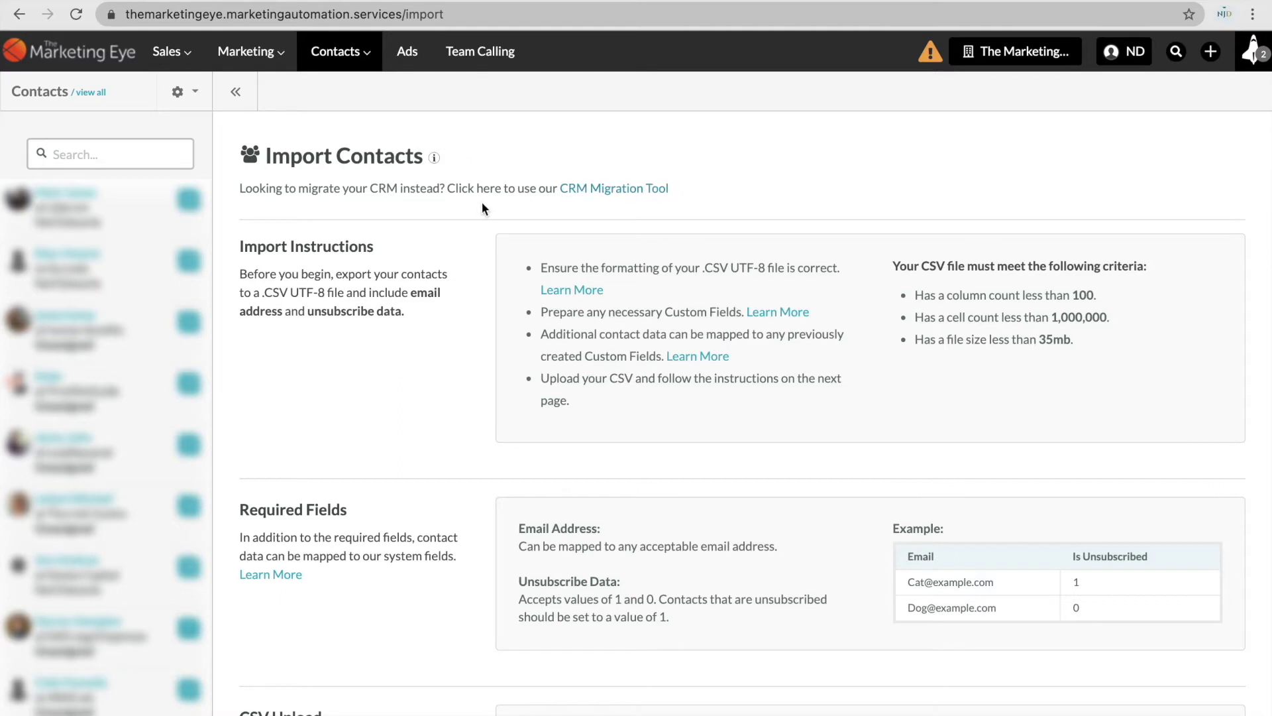
left_click(582, 192)
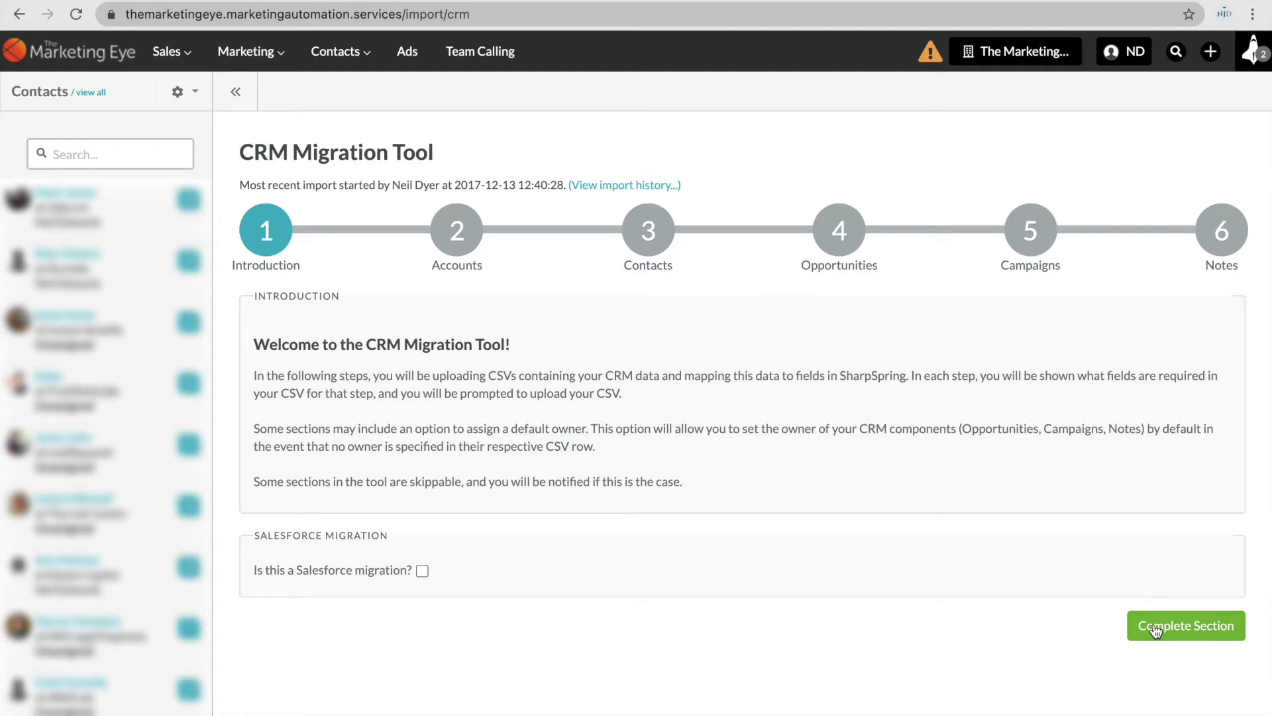
Complete the Introduction section to reach step 2, Accounts.
left_click(1151, 628)
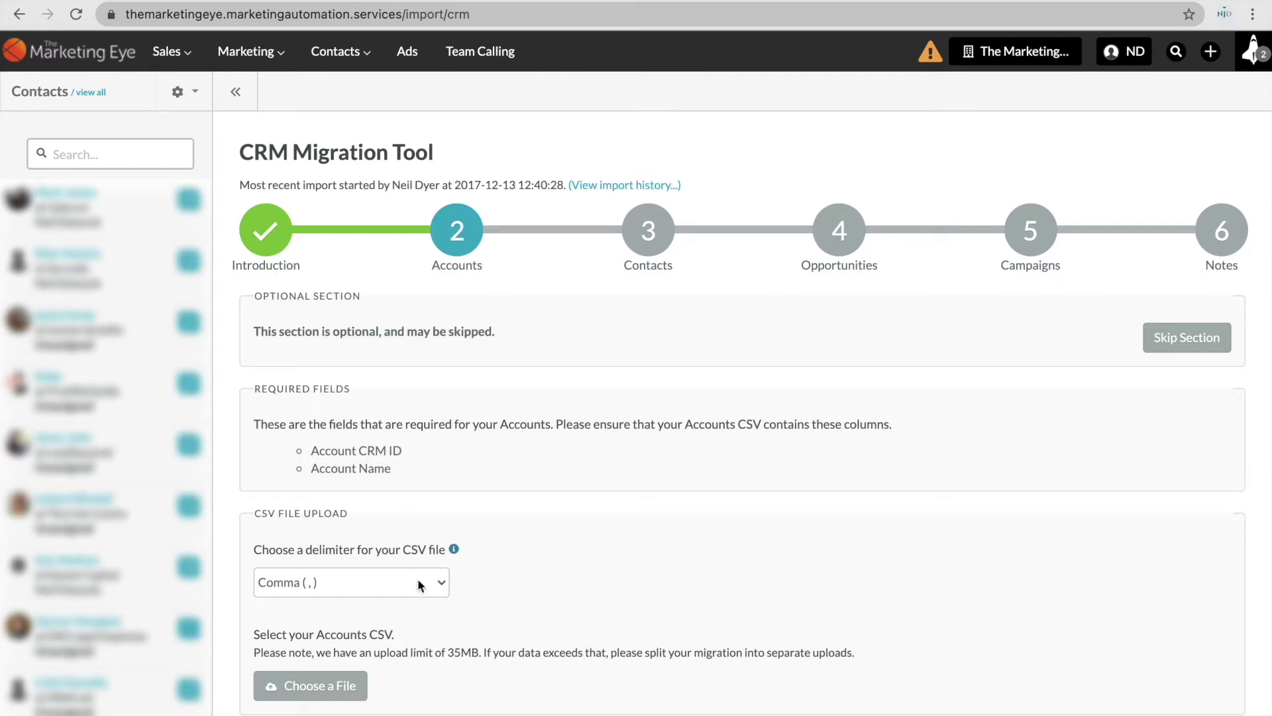
In the blank sheet, enter headers 'Account CRM ID' and 'Account Name' in A1:B1 and widen column A.
mouse_move(541, 714)
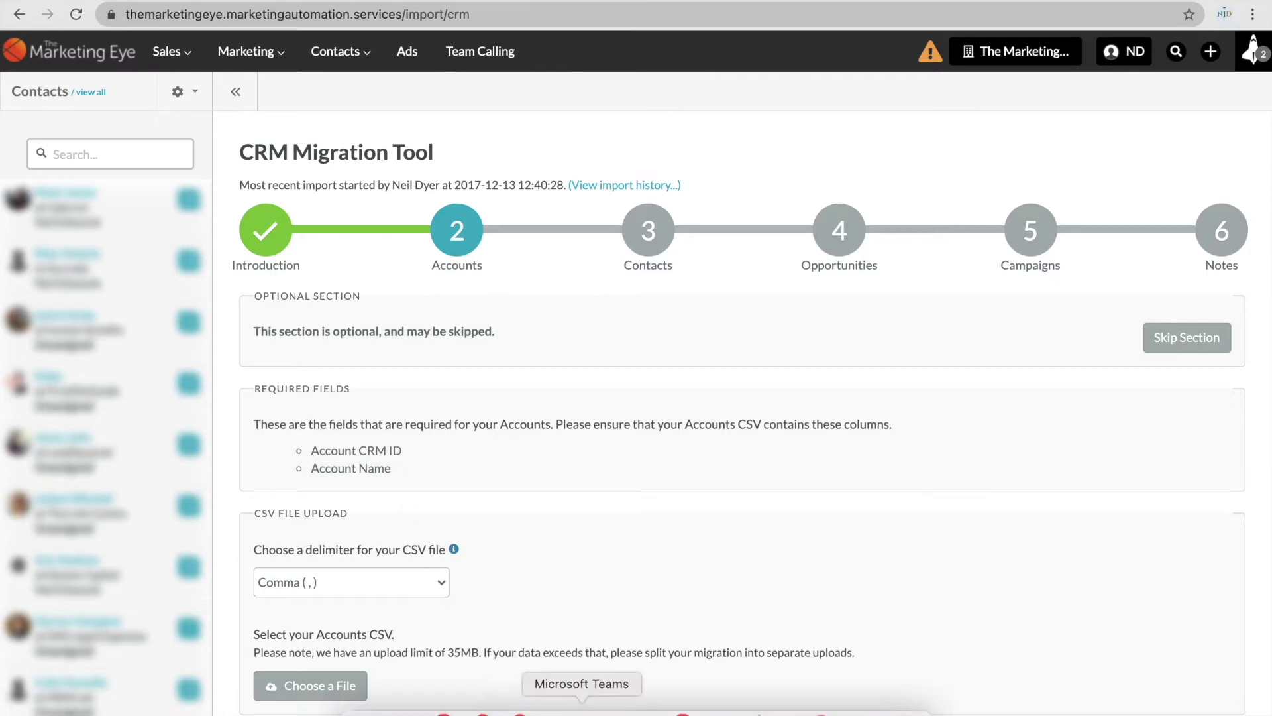
left_click(635, 712)
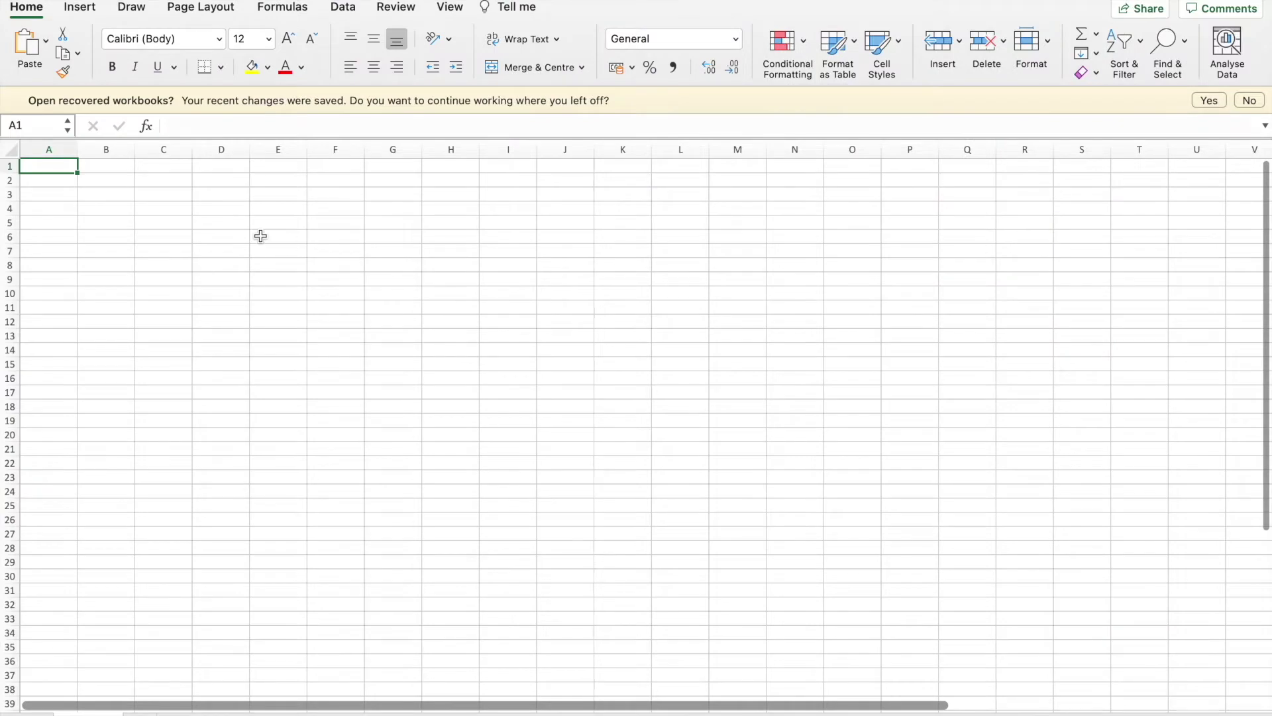
type("Accoun")
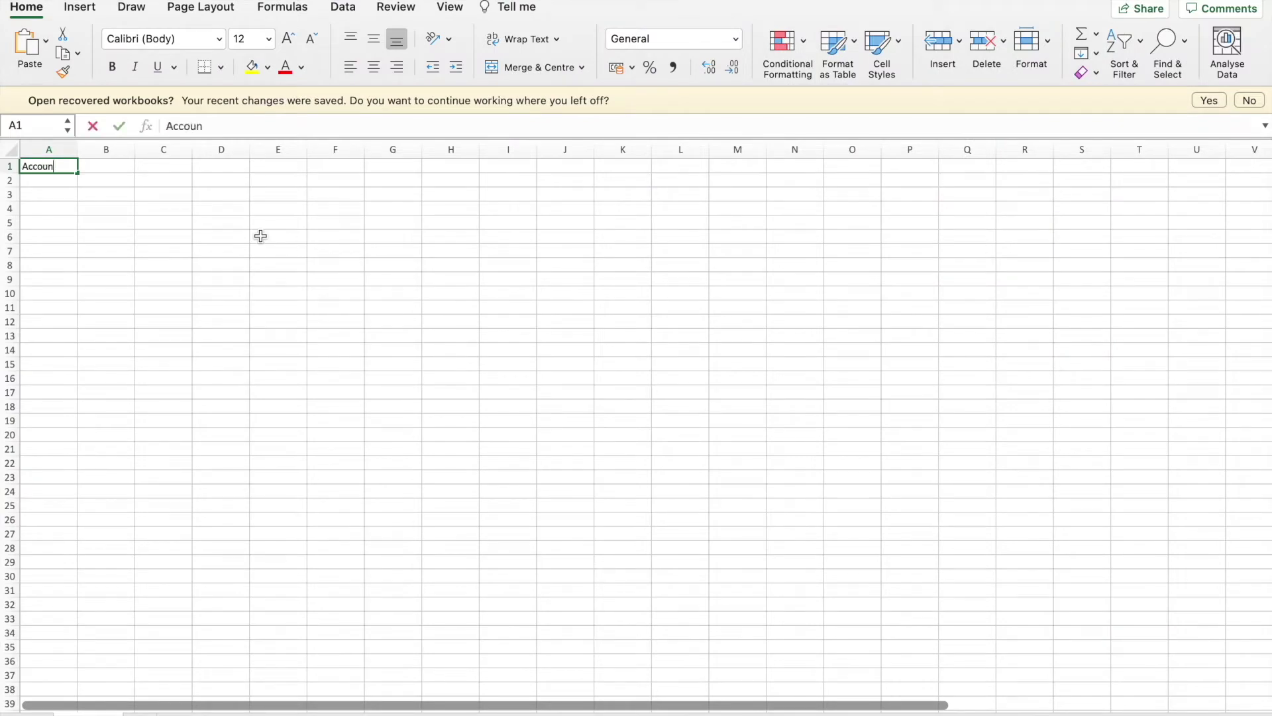
type("t CRM ID")
key("Tab")
type("Accoun")
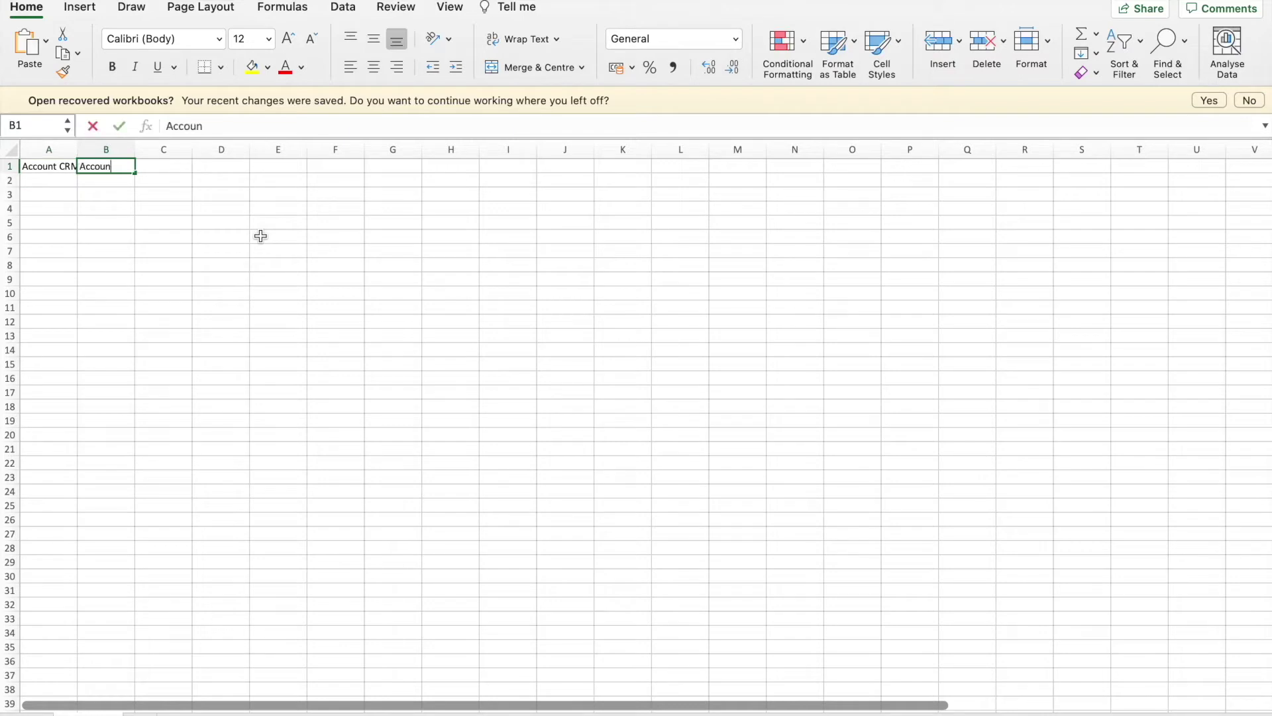
type("t Name")
key("Return")
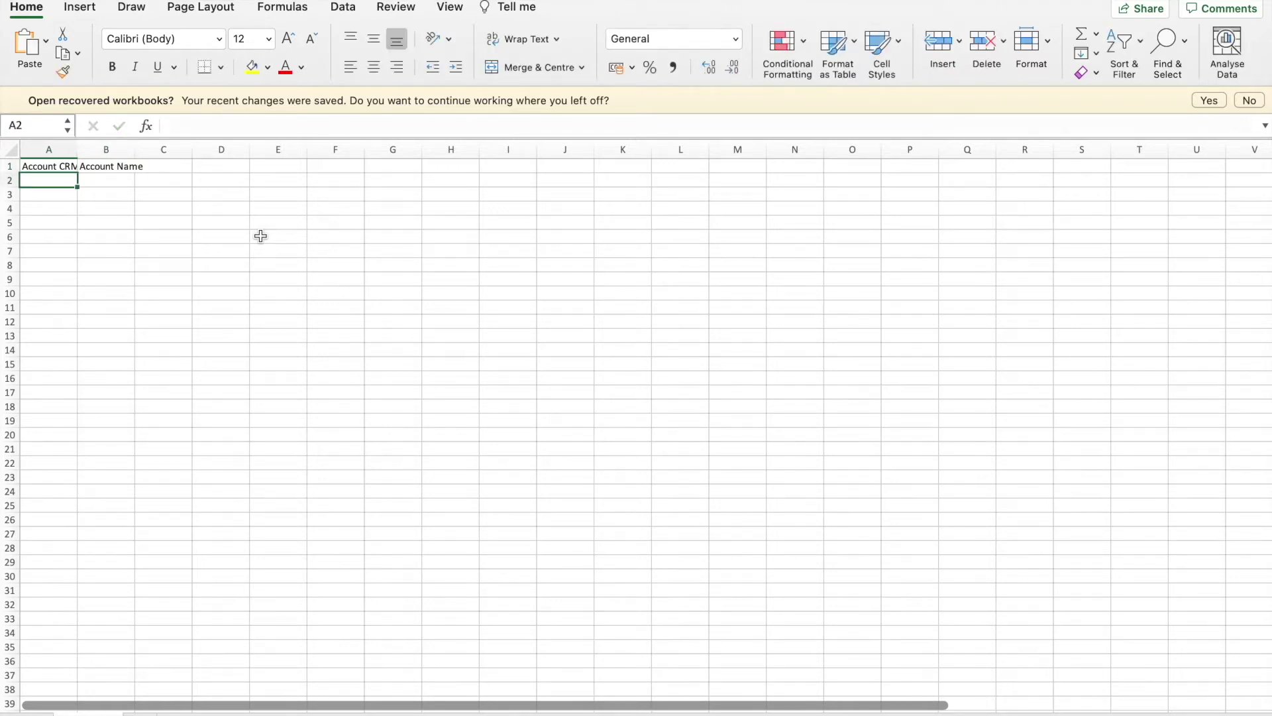
left_click_drag(77, 150, 95, 150)
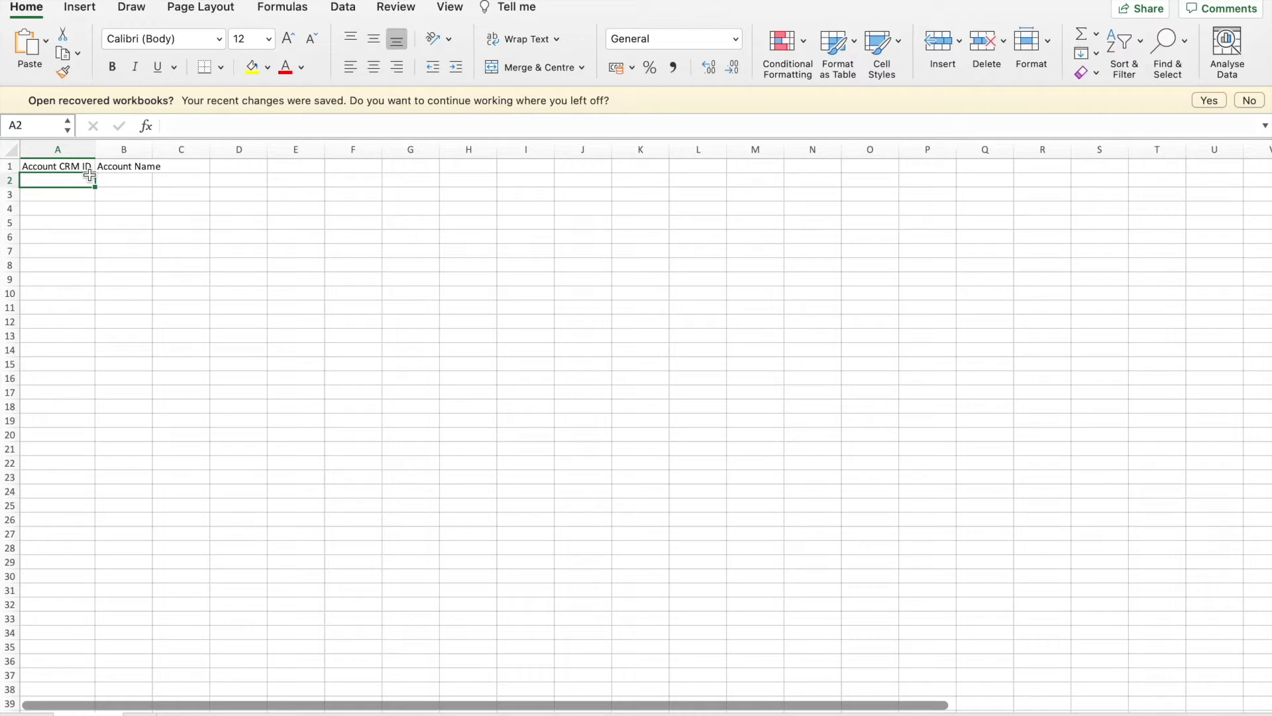
Enter account IDs 1, 2 and 3 in cells A2:A4.
double_click(74, 183)
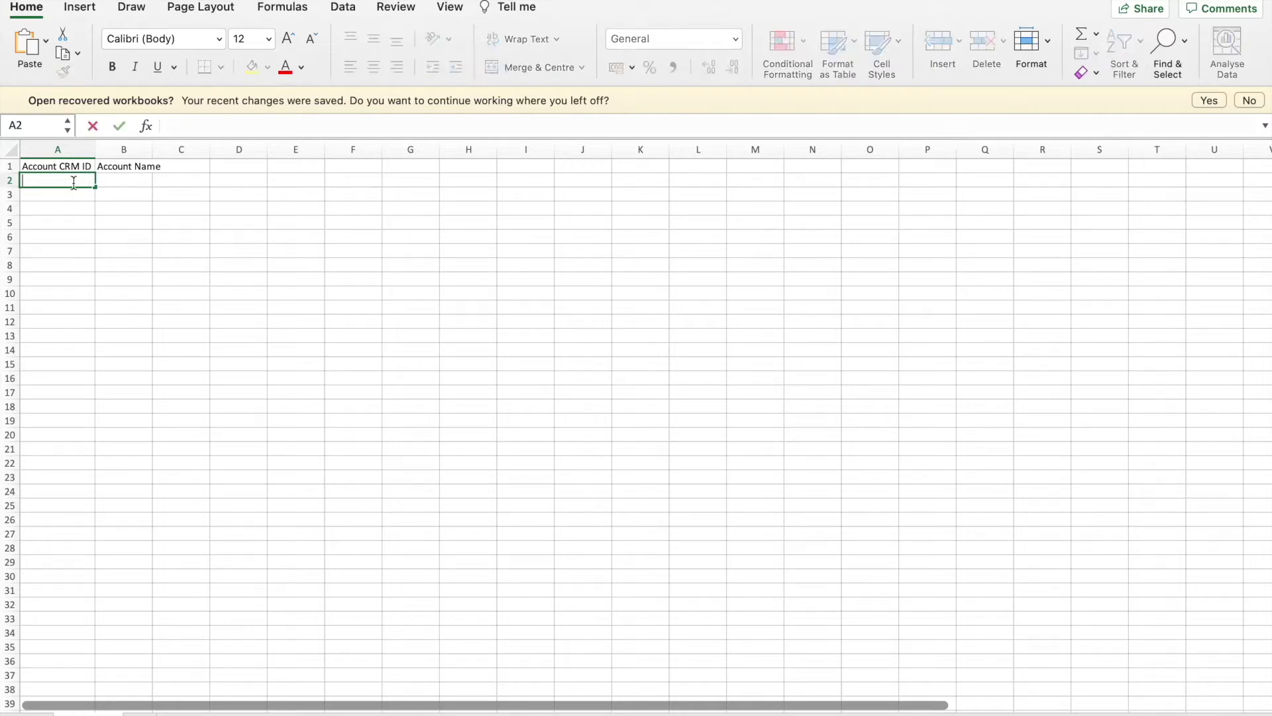
type("1")
key("Return")
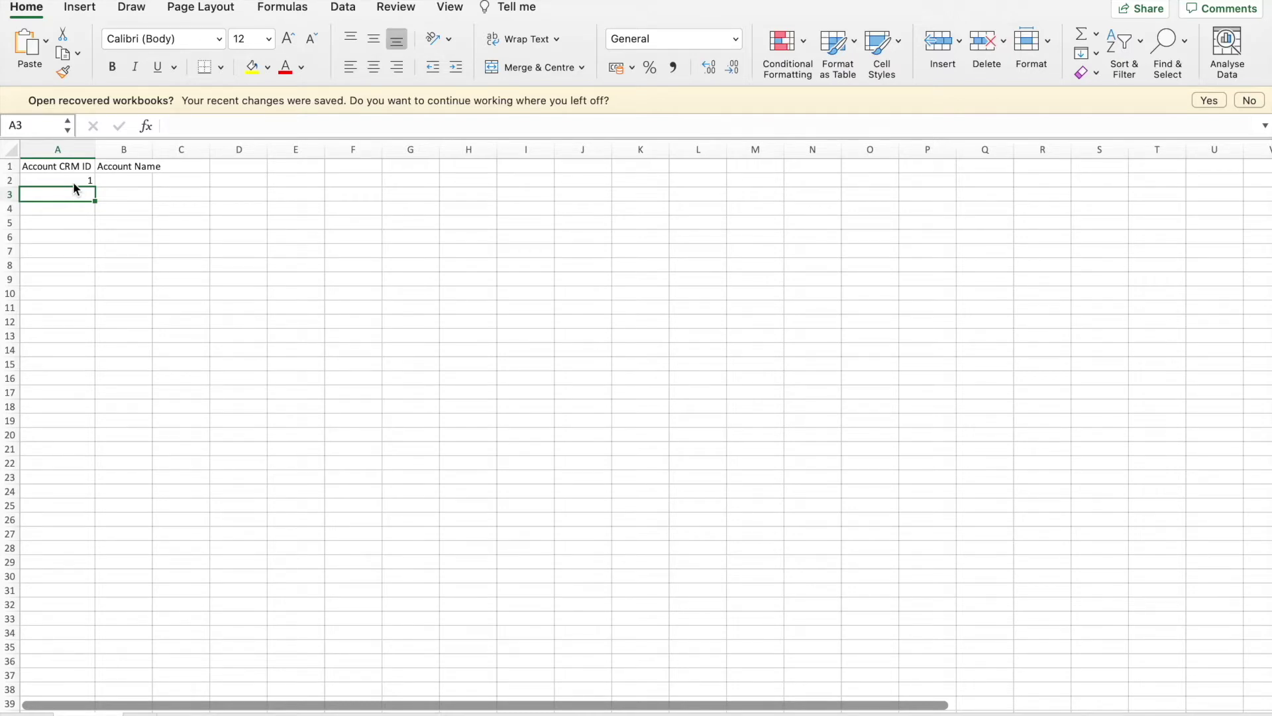
type("2")
key("Return")
type("3")
key("Return")
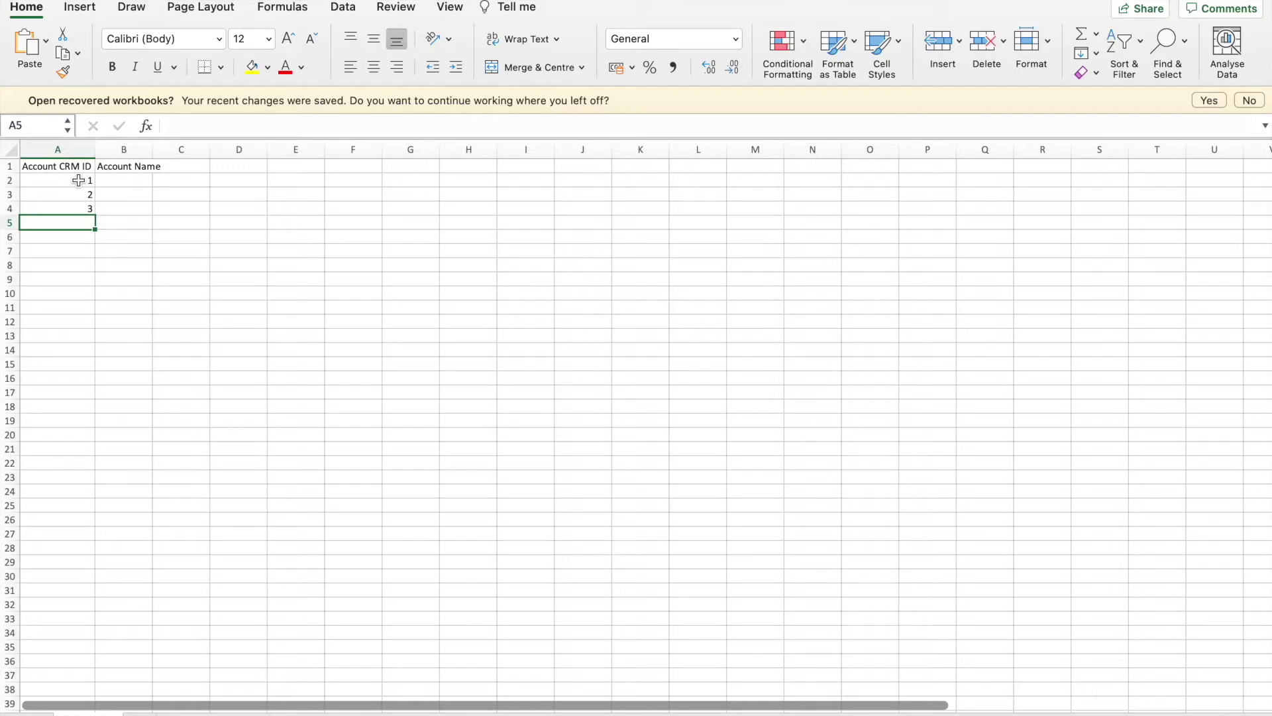
left_click(78, 180)
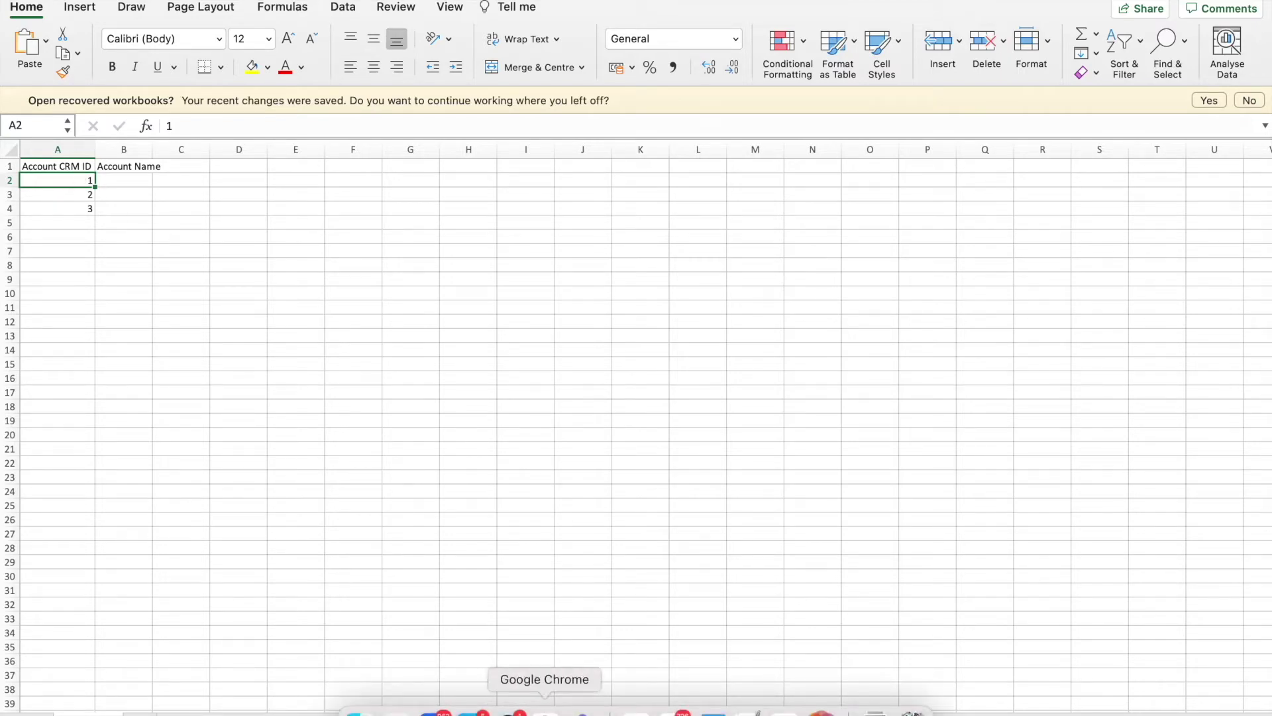
left_click(545, 710)
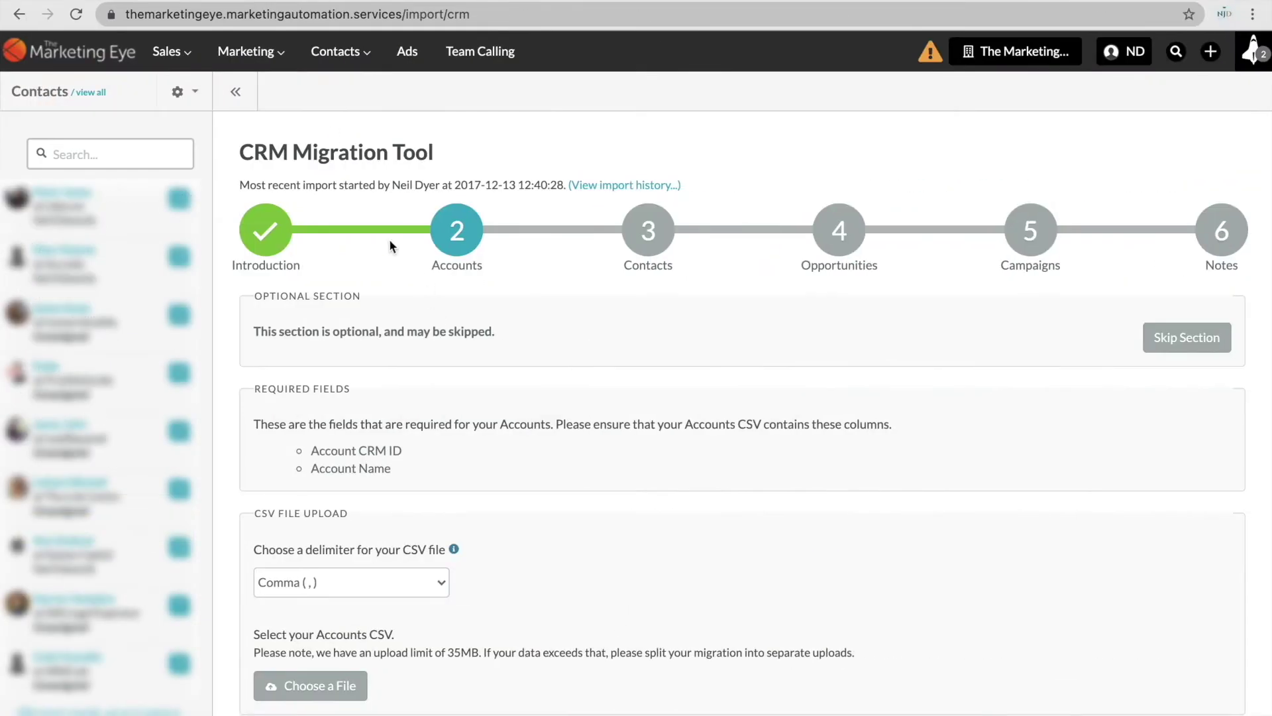
Open Sales > Accounts to view the Account Manager list and its export options.
left_click(171, 51)
left_click(203, 167)
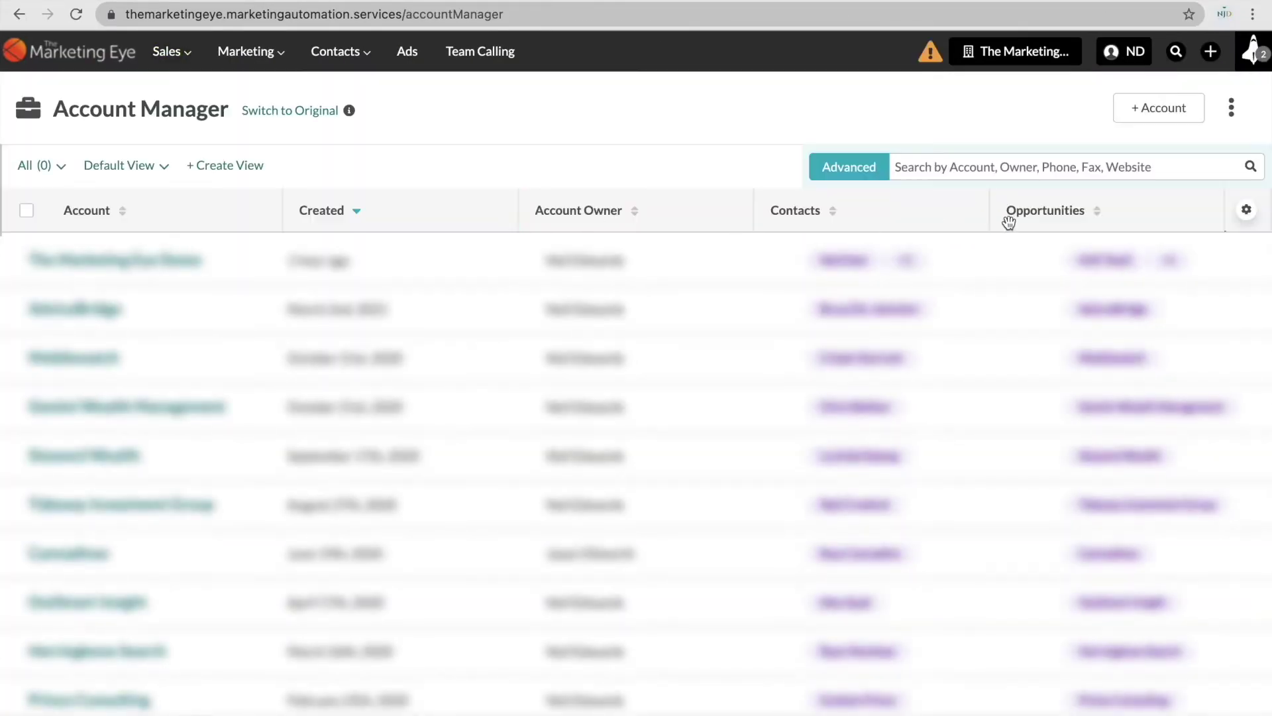
left_click(1233, 114)
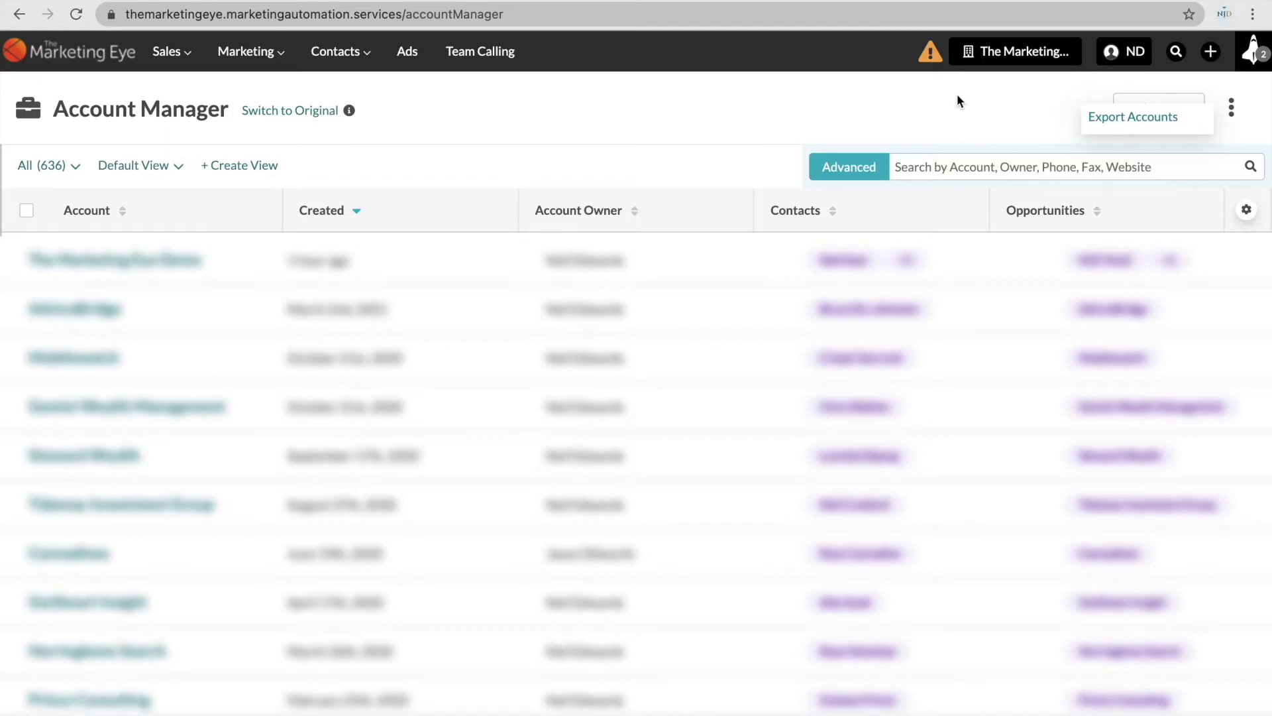
left_click(910, 107)
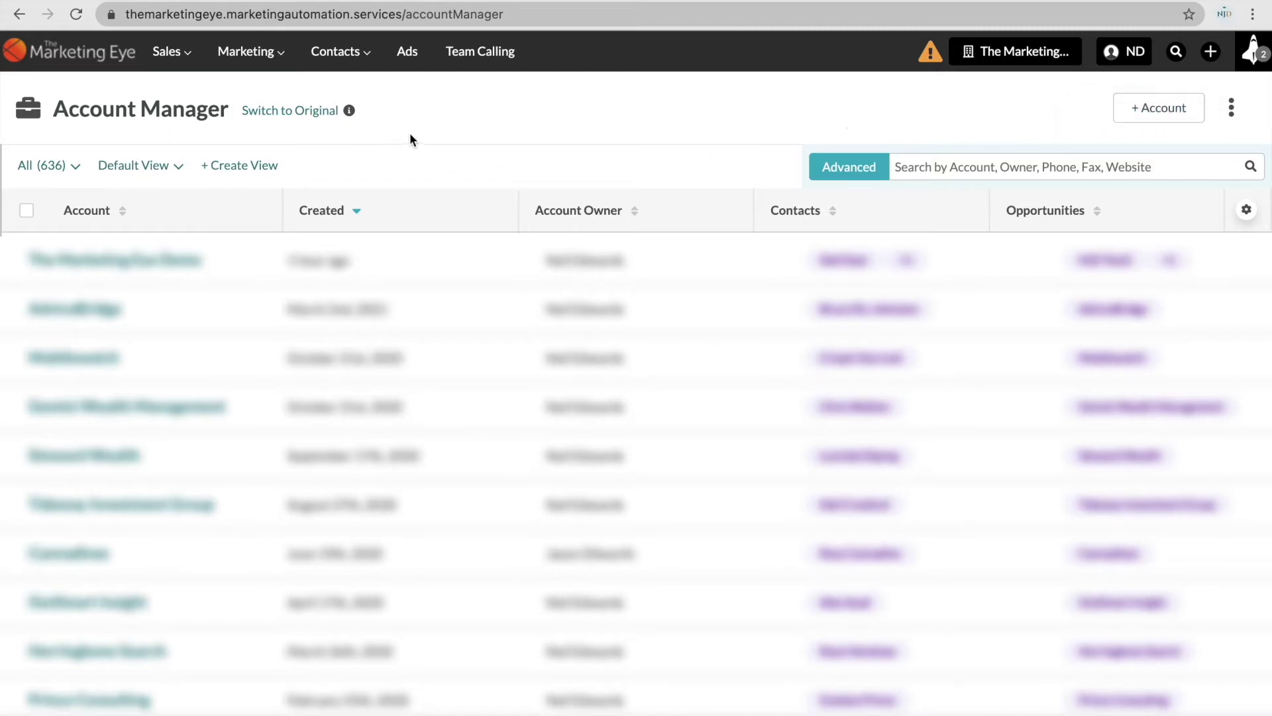
left_click(355, 56)
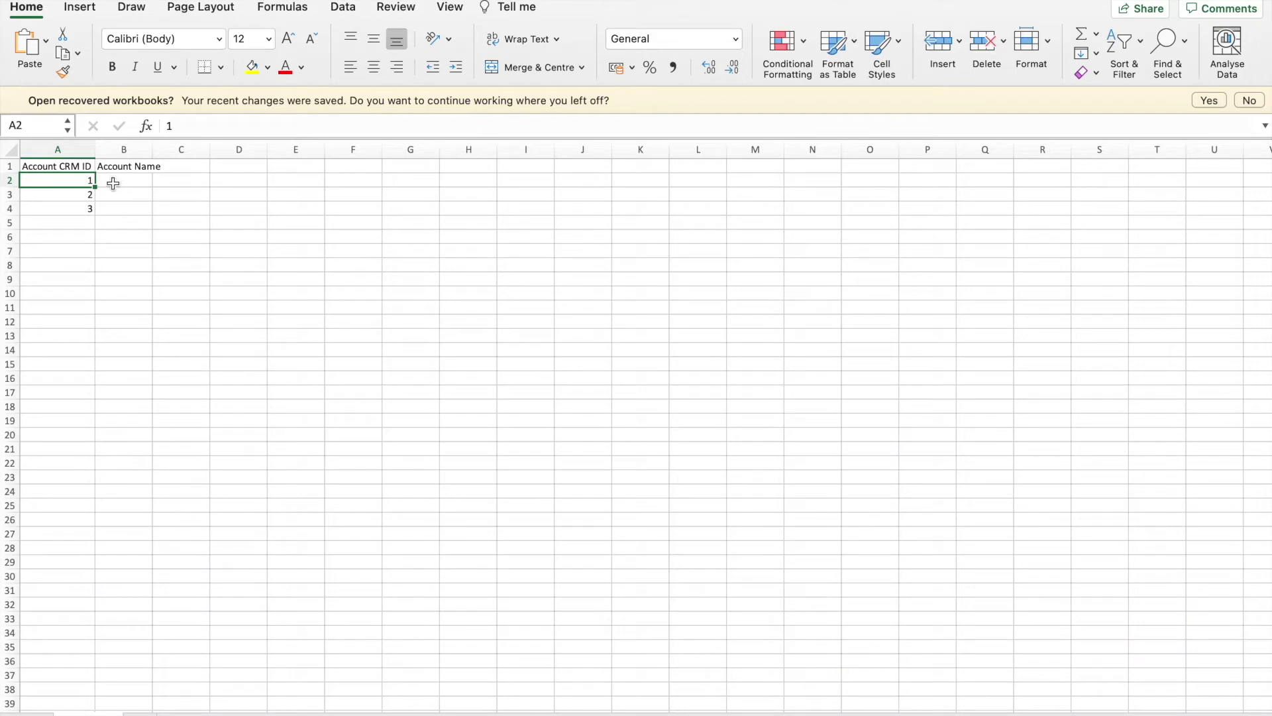
Clear IDs 2 and 3, enter 'The Marketing Eye Demo' in B2, and widen column B.
left_click(83, 195)
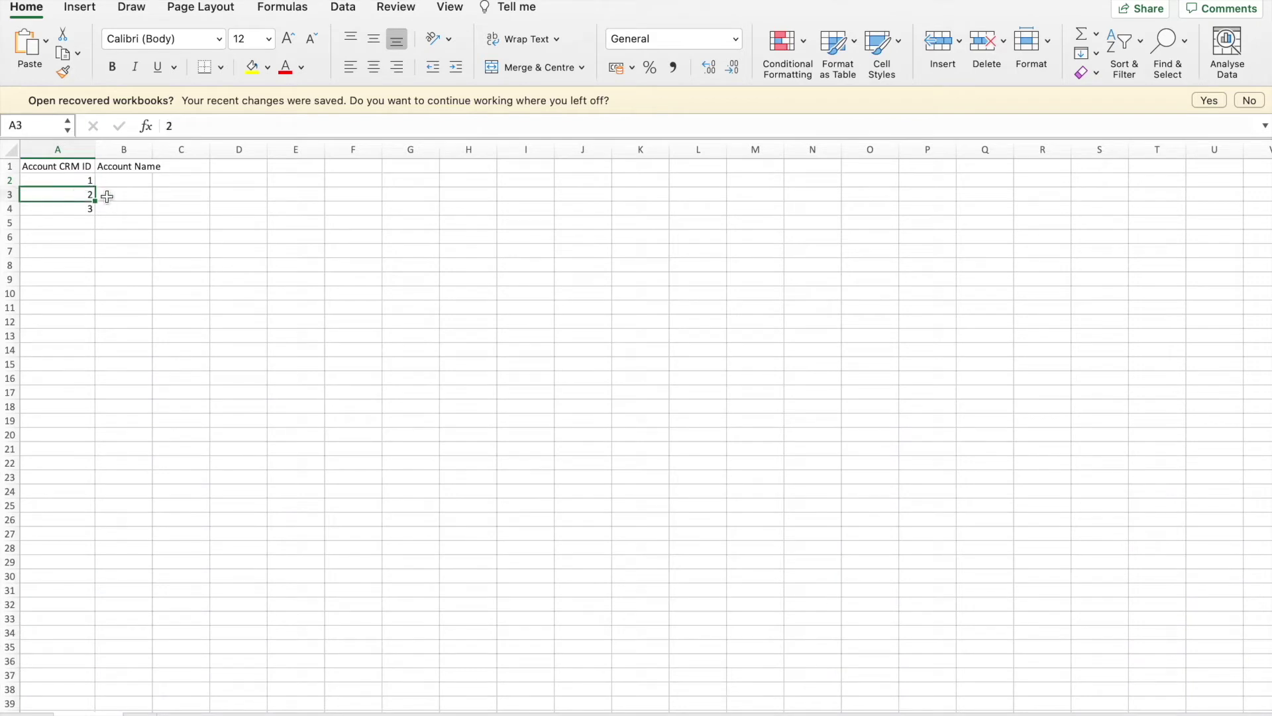
type("=")
key("BackSpace")
key("Return")
key("BackSpace")
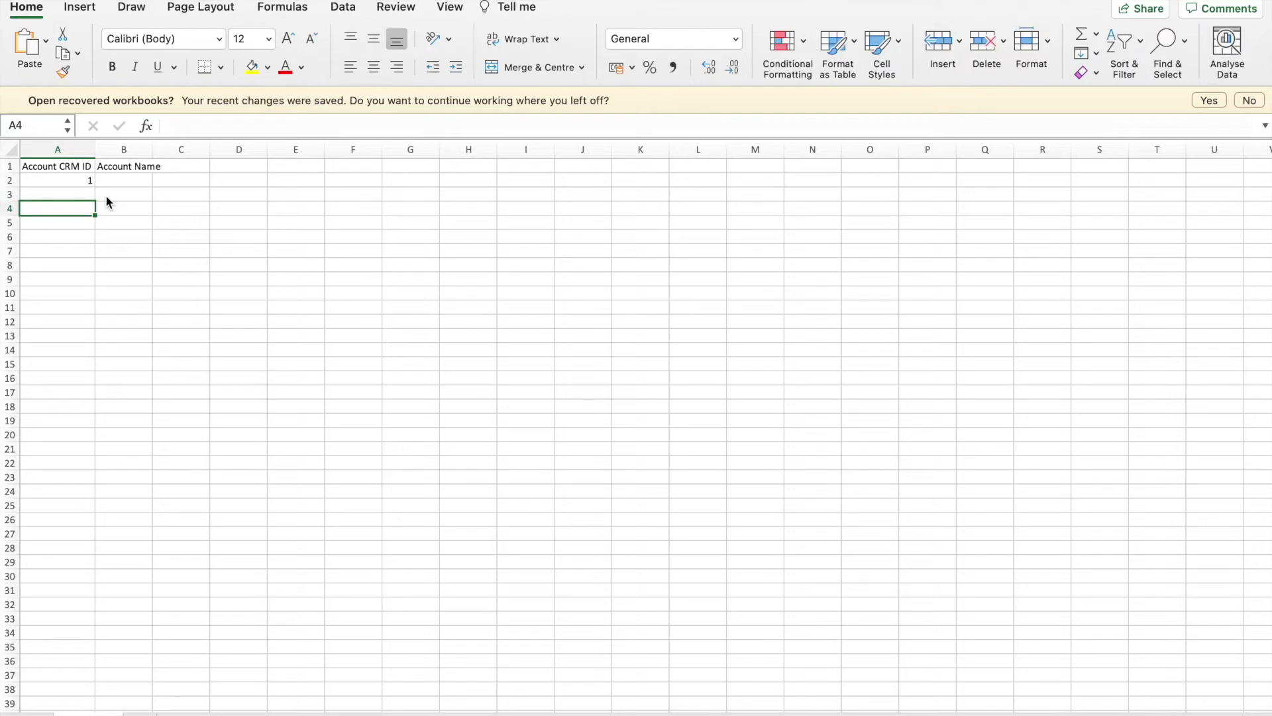
left_click(118, 176)
type("The Marketing Eye ")
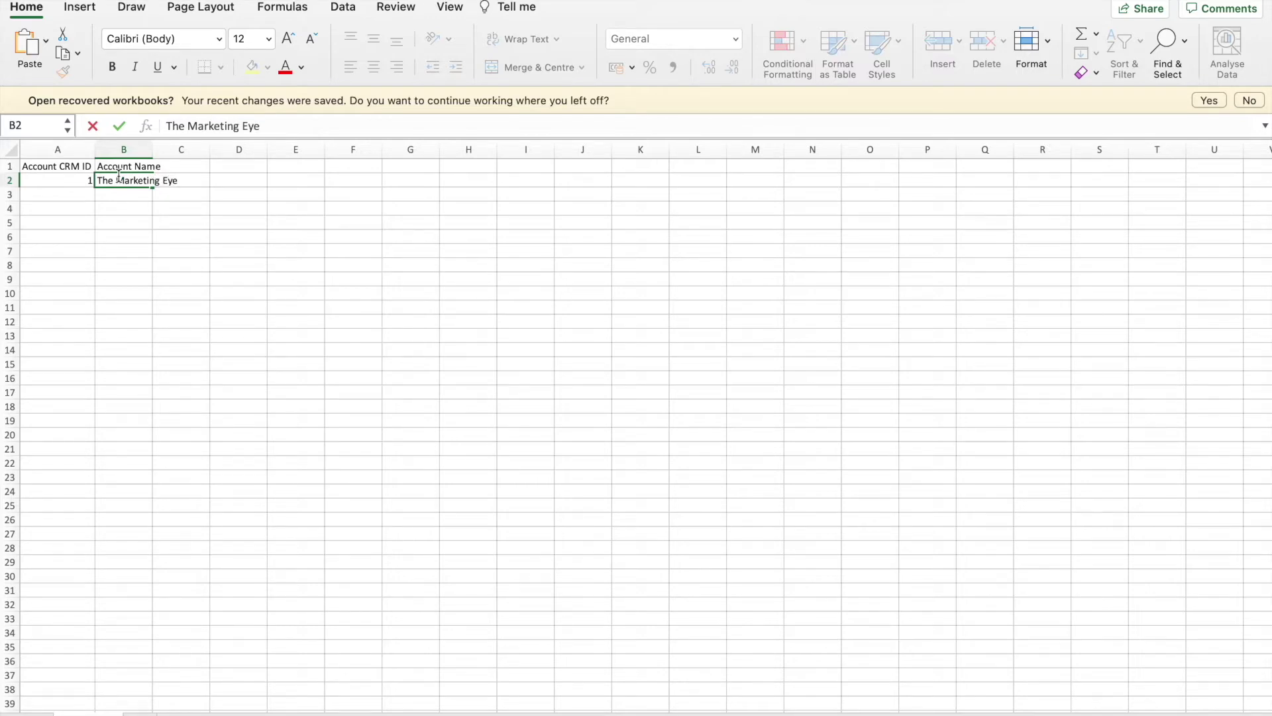
type("Demo")
key("Return")
left_click_drag(152, 149, 212, 150)
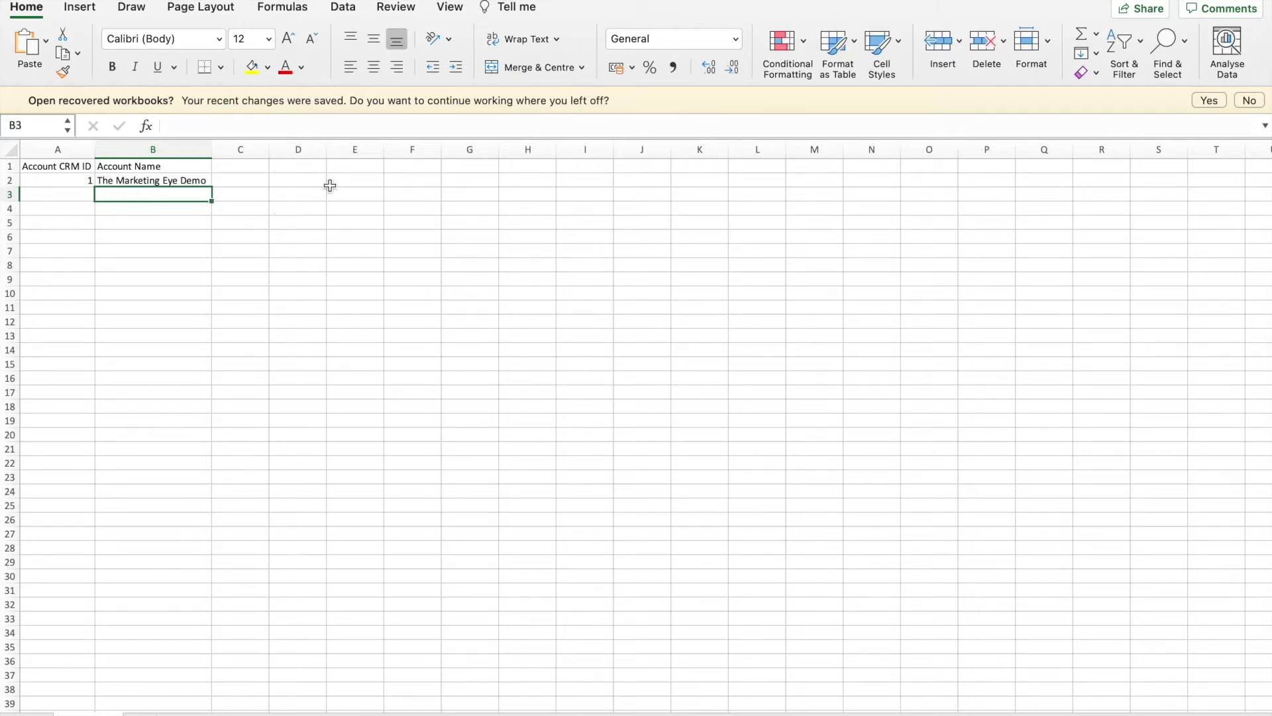
Save the sheet as a Comma-separated Values file named 'Account CRM ID' in Downloads.
mouse_move(206, 0)
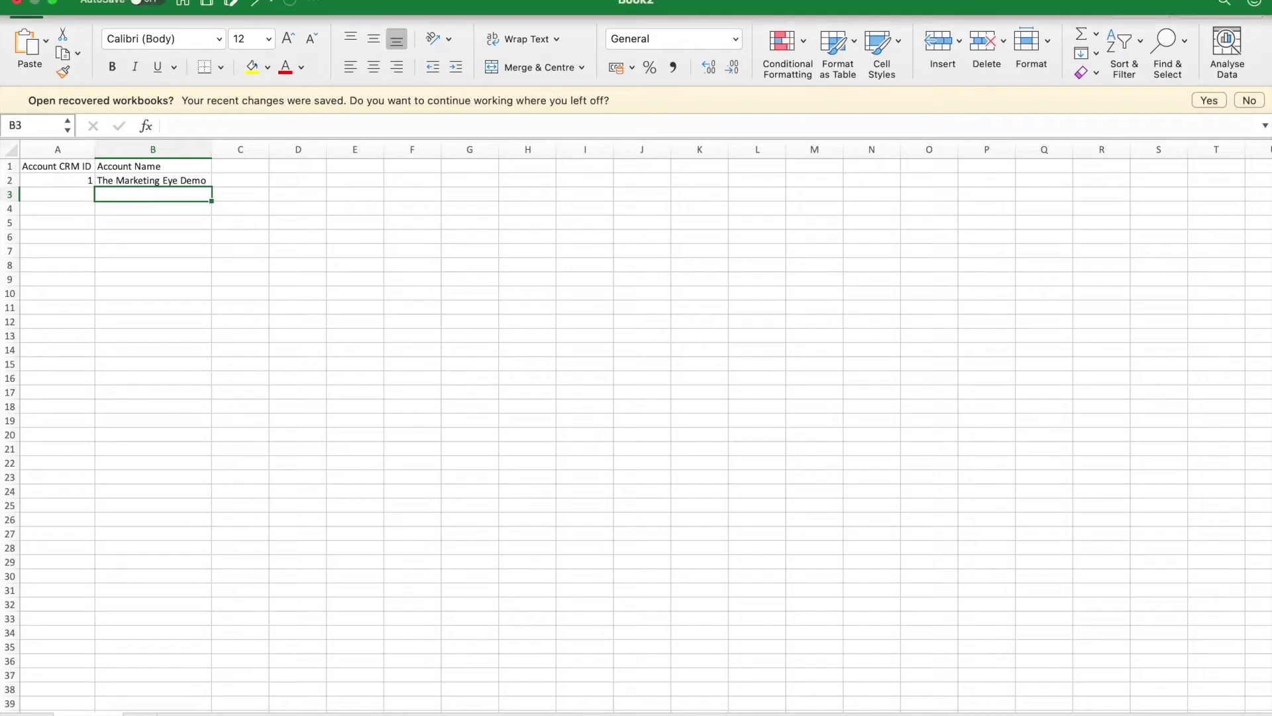
left_click(102, 0)
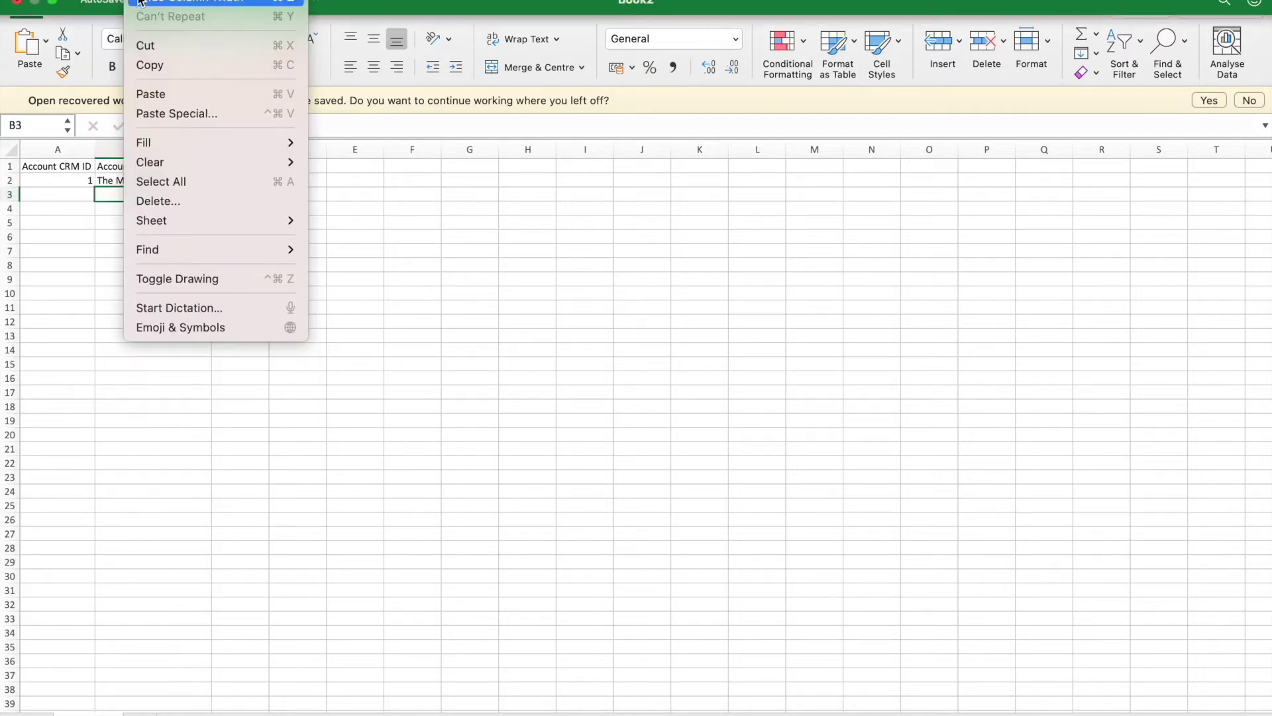
left_click(126, 123)
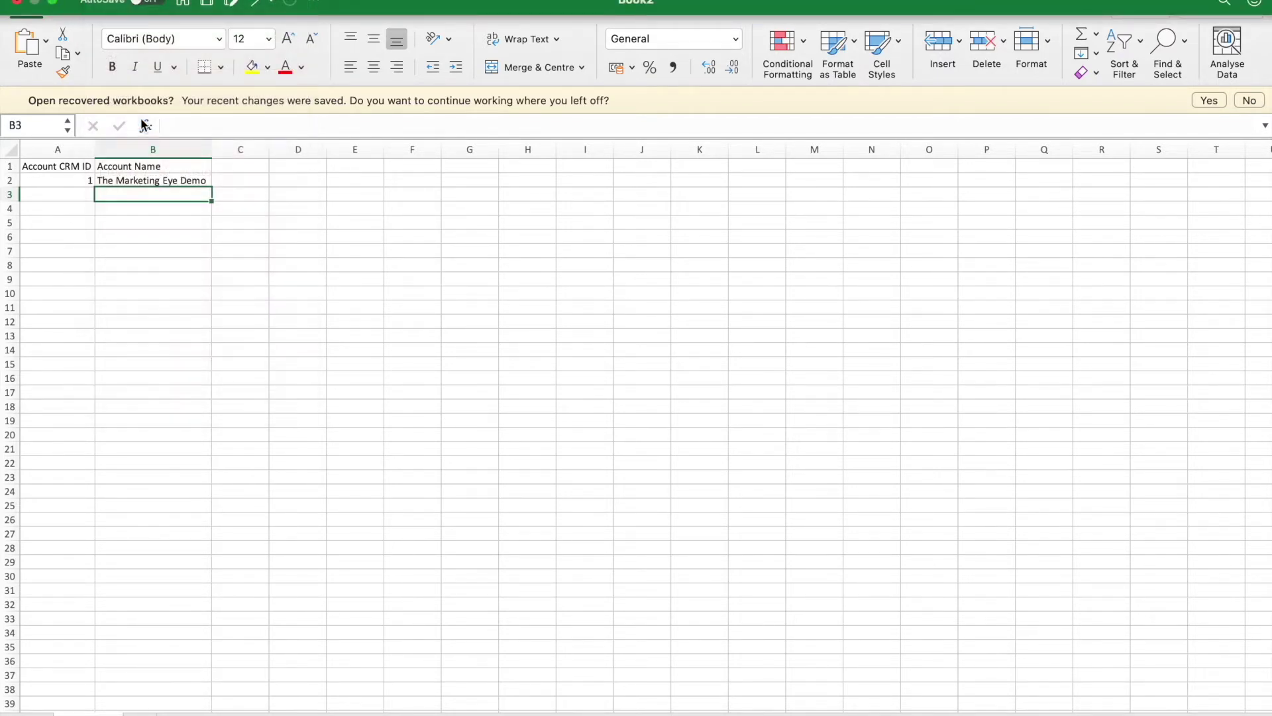
type("Ac")
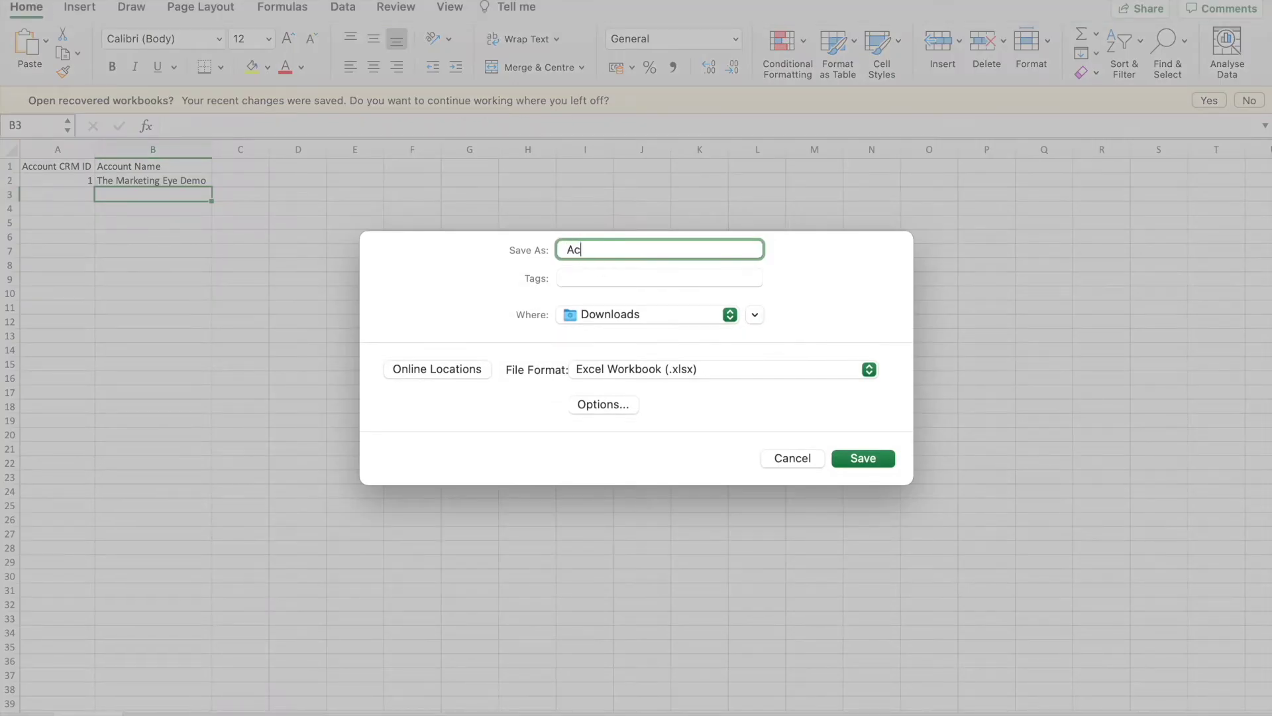
type("count CRM ID")
left_click(706, 368)
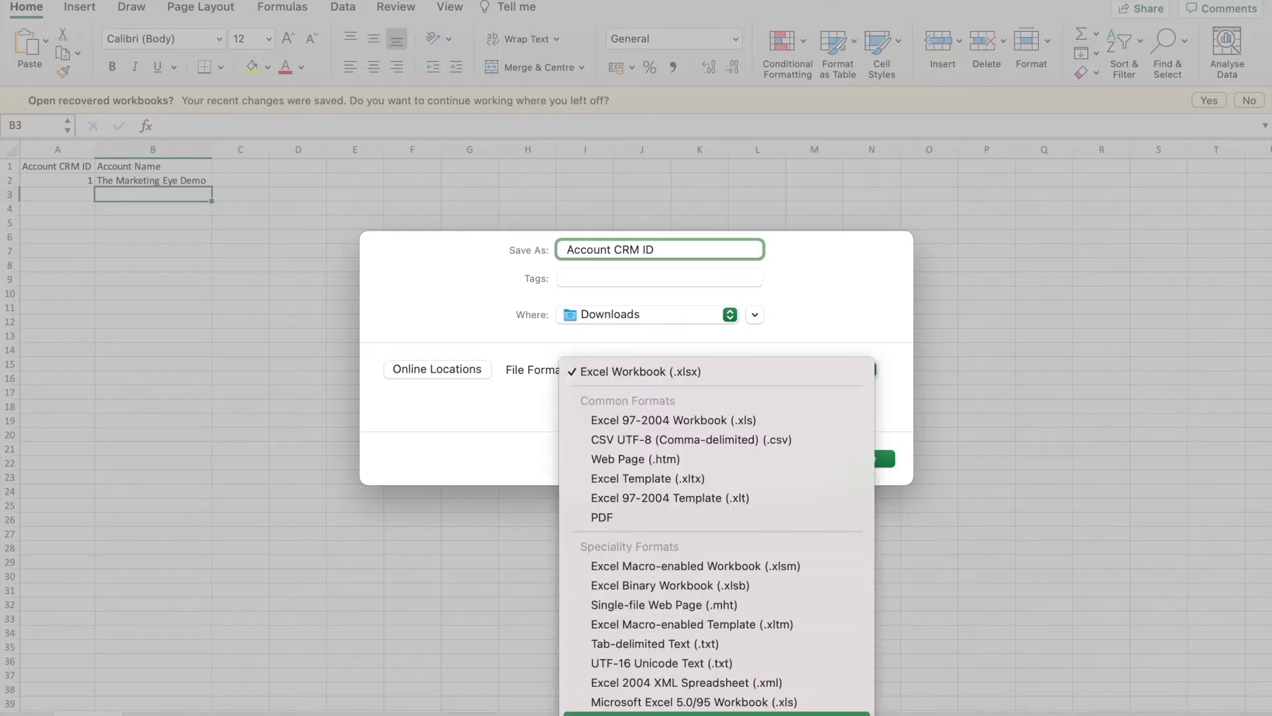
left_click(775, 712)
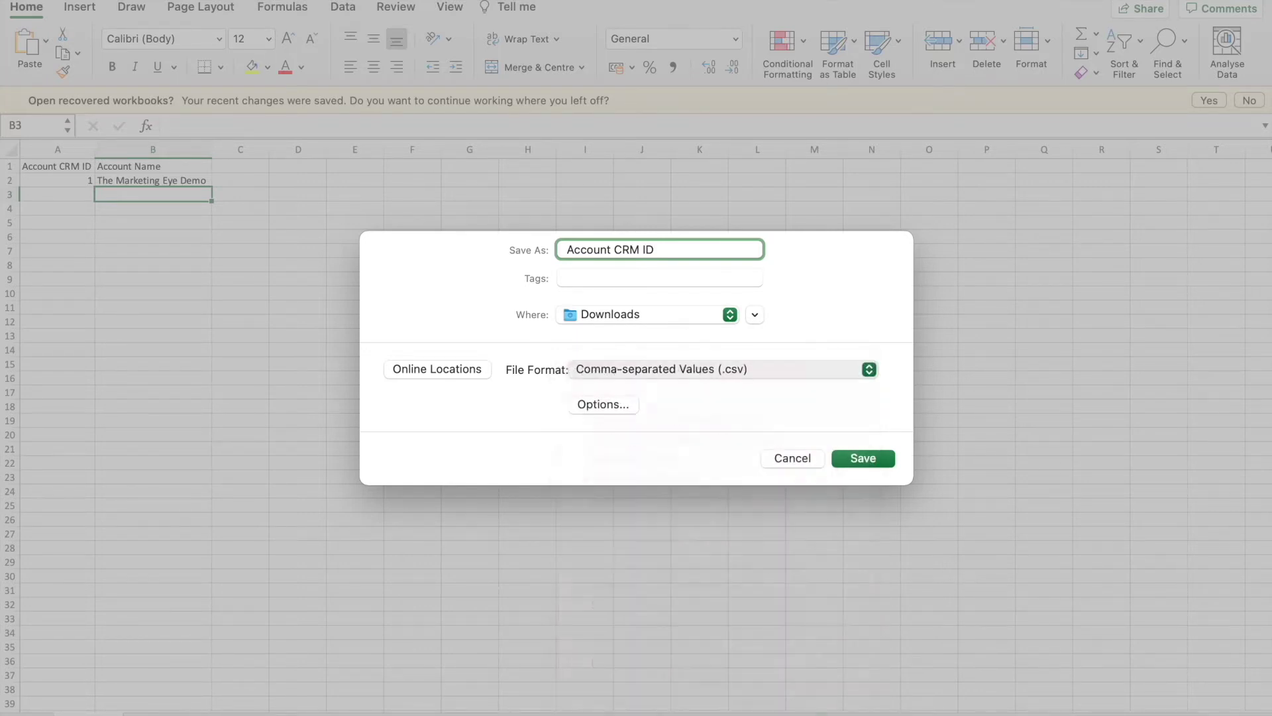
left_click(857, 462)
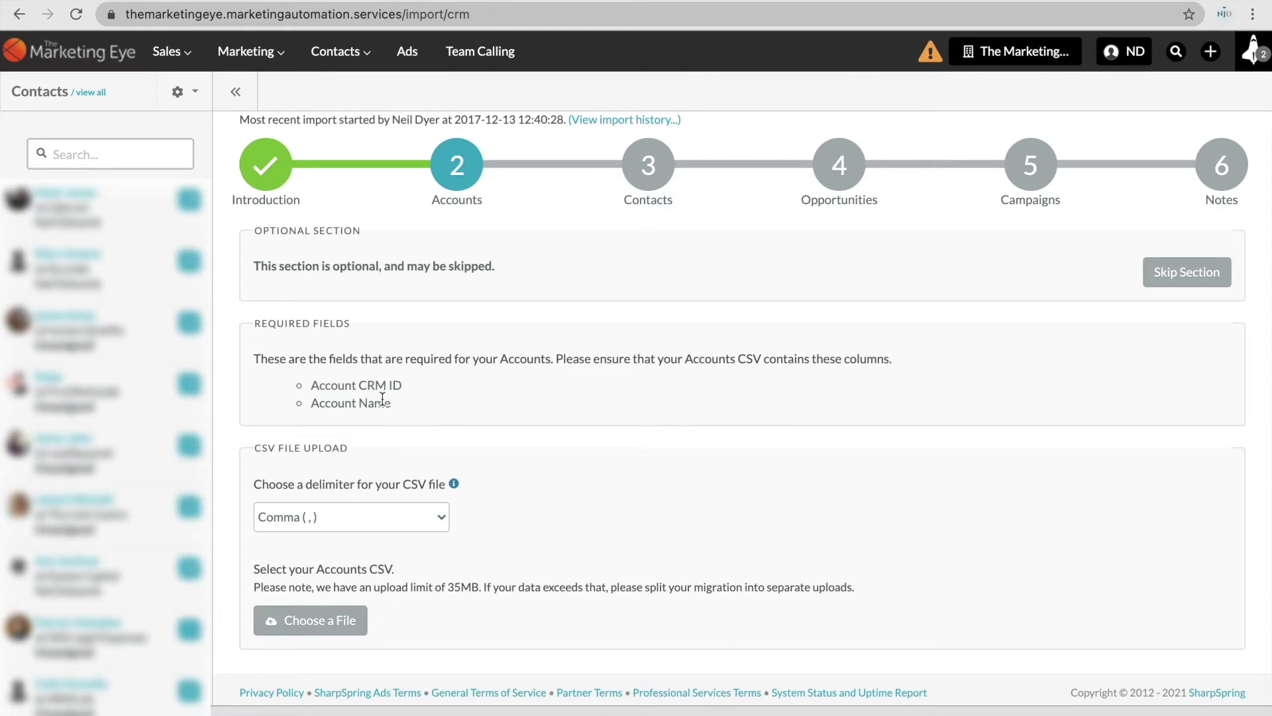
Upload Account CRM ID.csv as the accounts import file.
scroll(382, 399, "down", 1)
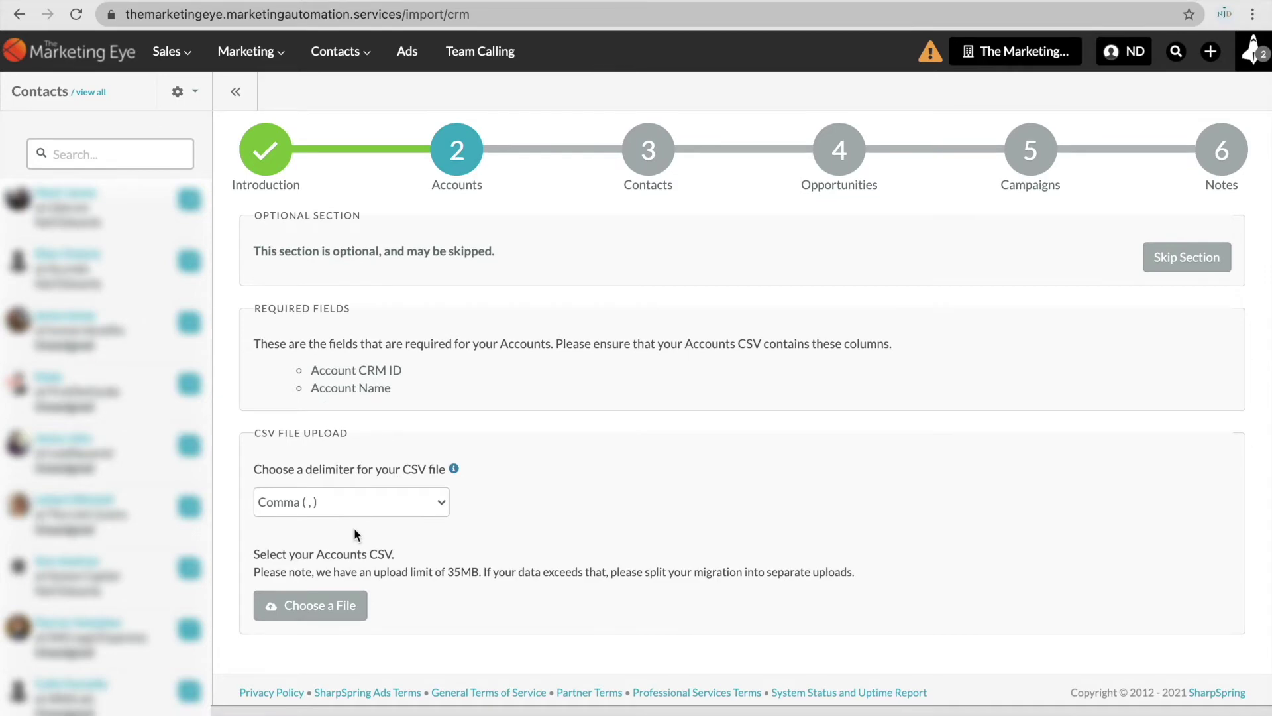
left_click(327, 604)
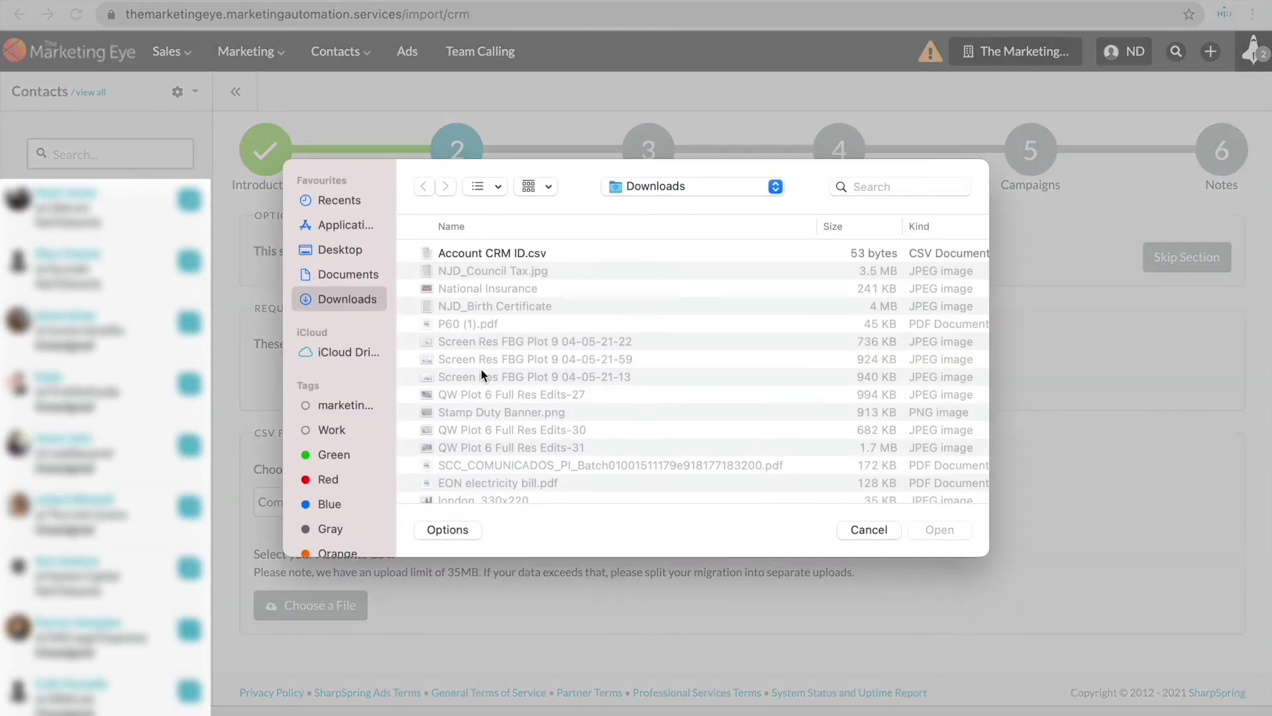
double_click(499, 254)
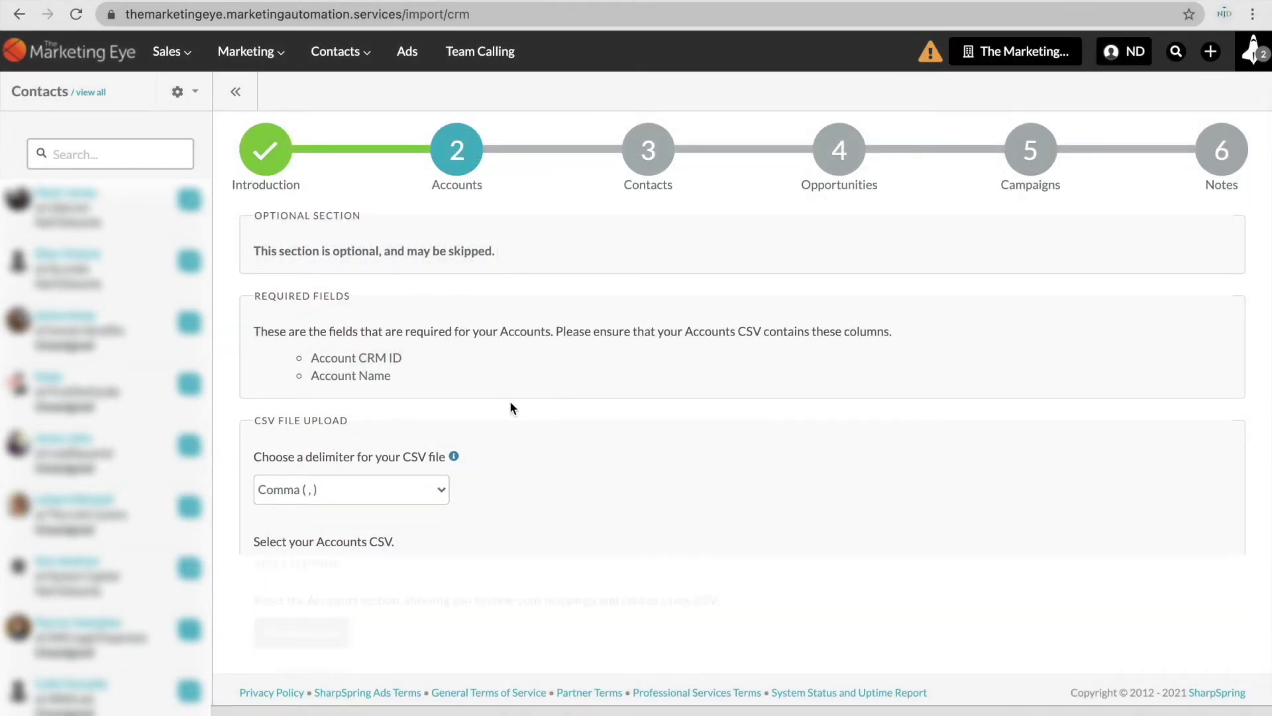
scroll(543, 394, "down", 3)
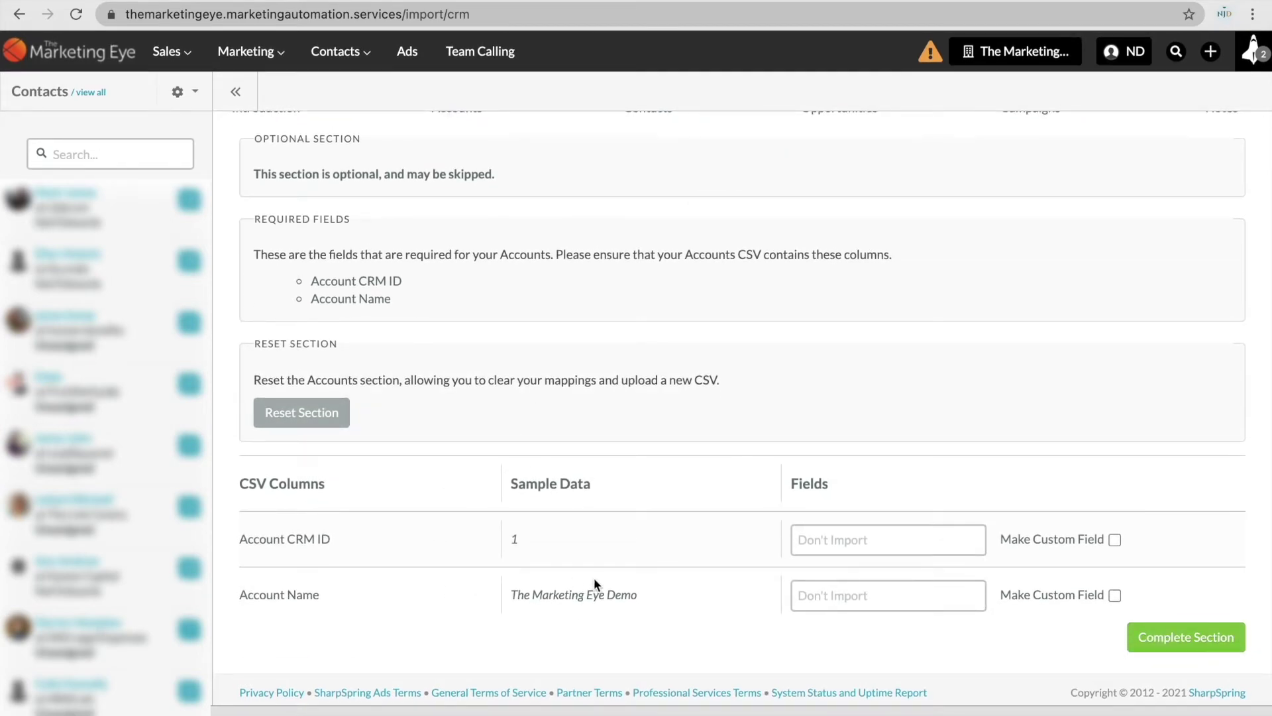
Map the two CSV columns to the Account CRM ID and Account Name fields.
left_click(821, 547)
left_click(848, 585)
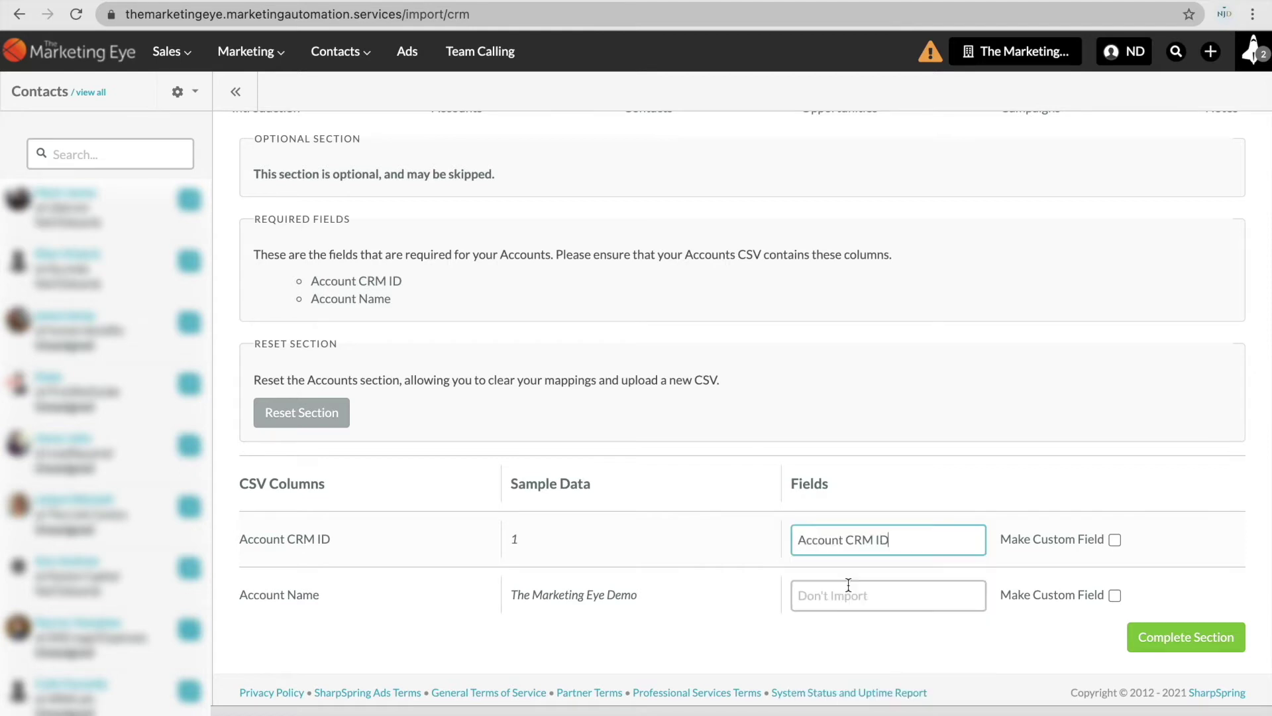
left_click(871, 591)
type("account na")
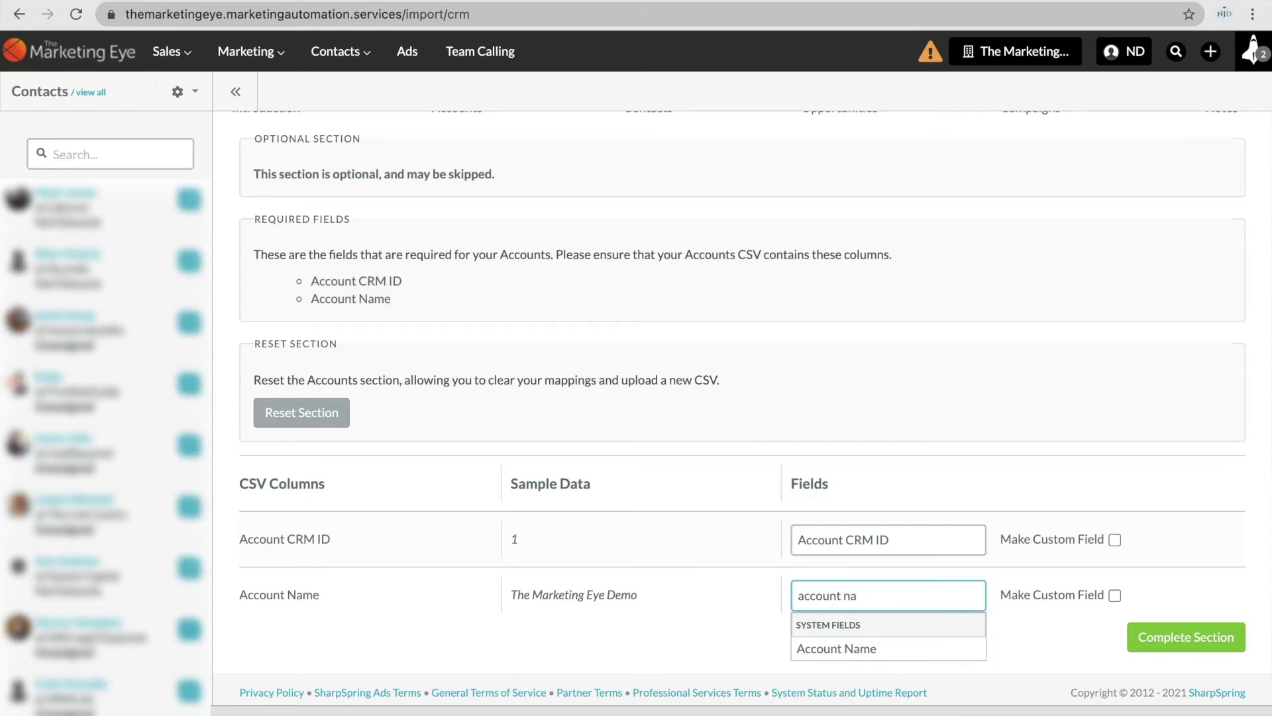
left_click(846, 648)
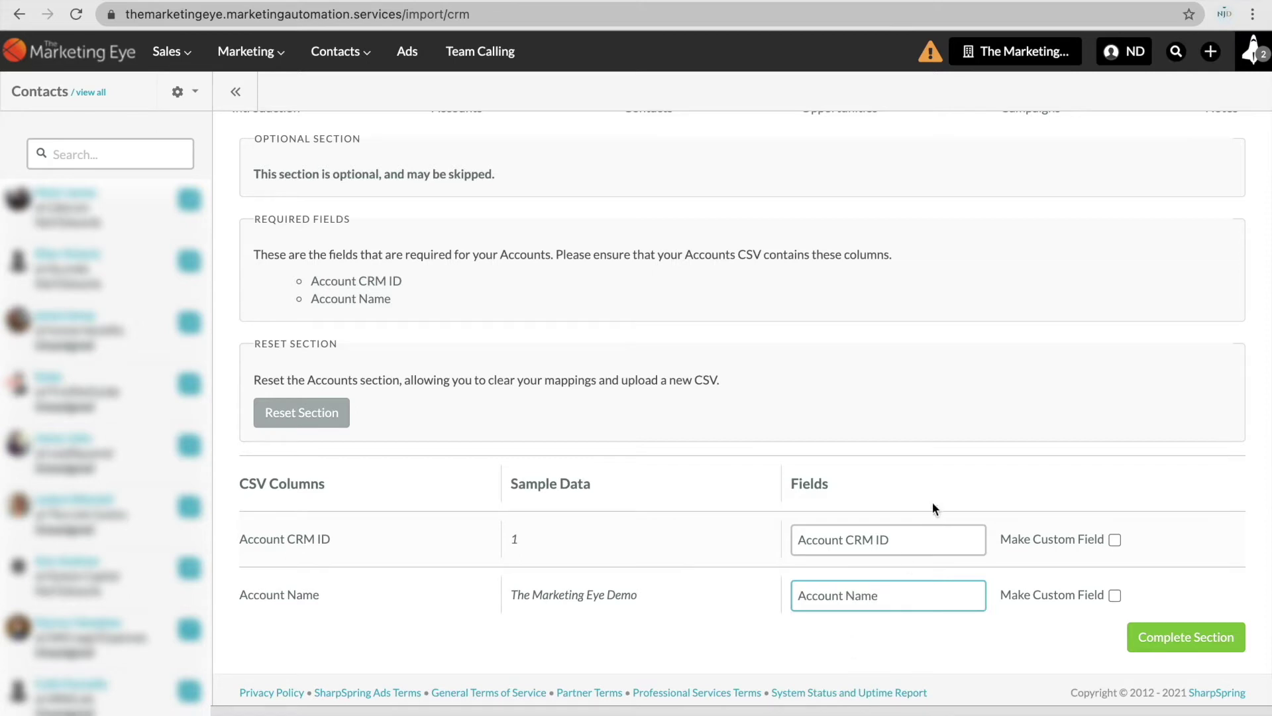
left_click(944, 448)
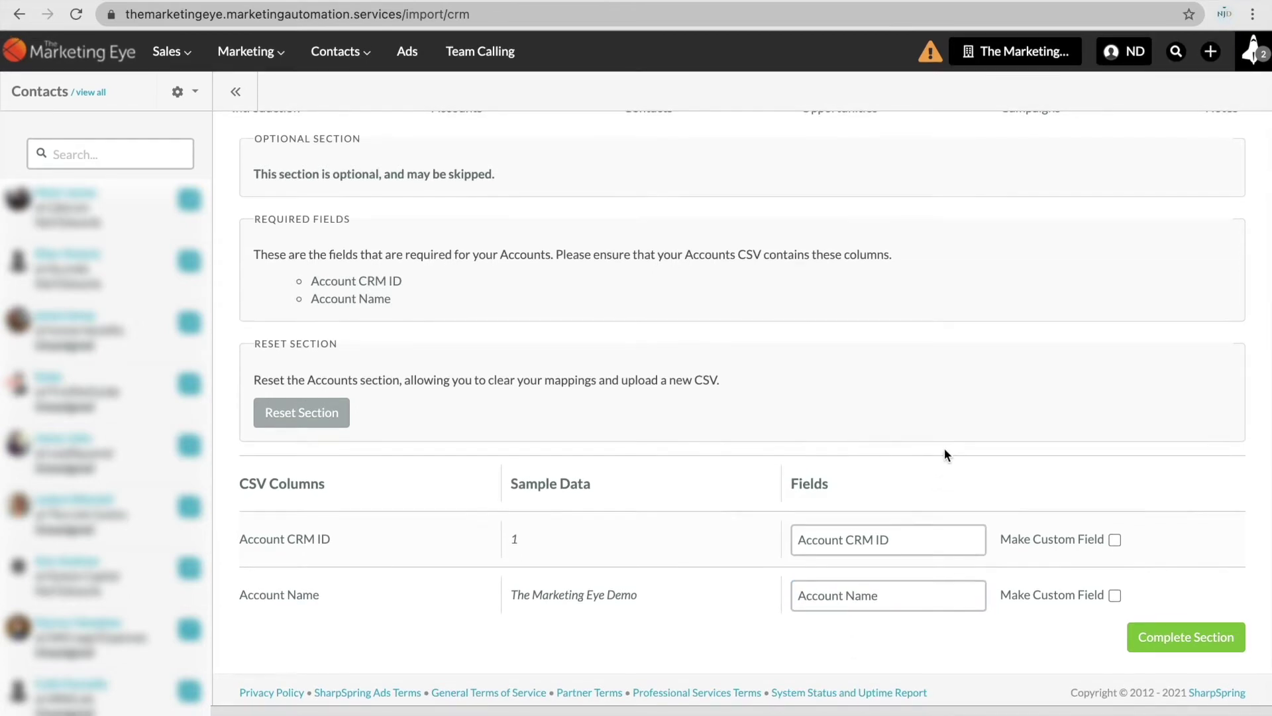
scroll(944, 448, "up", 4)
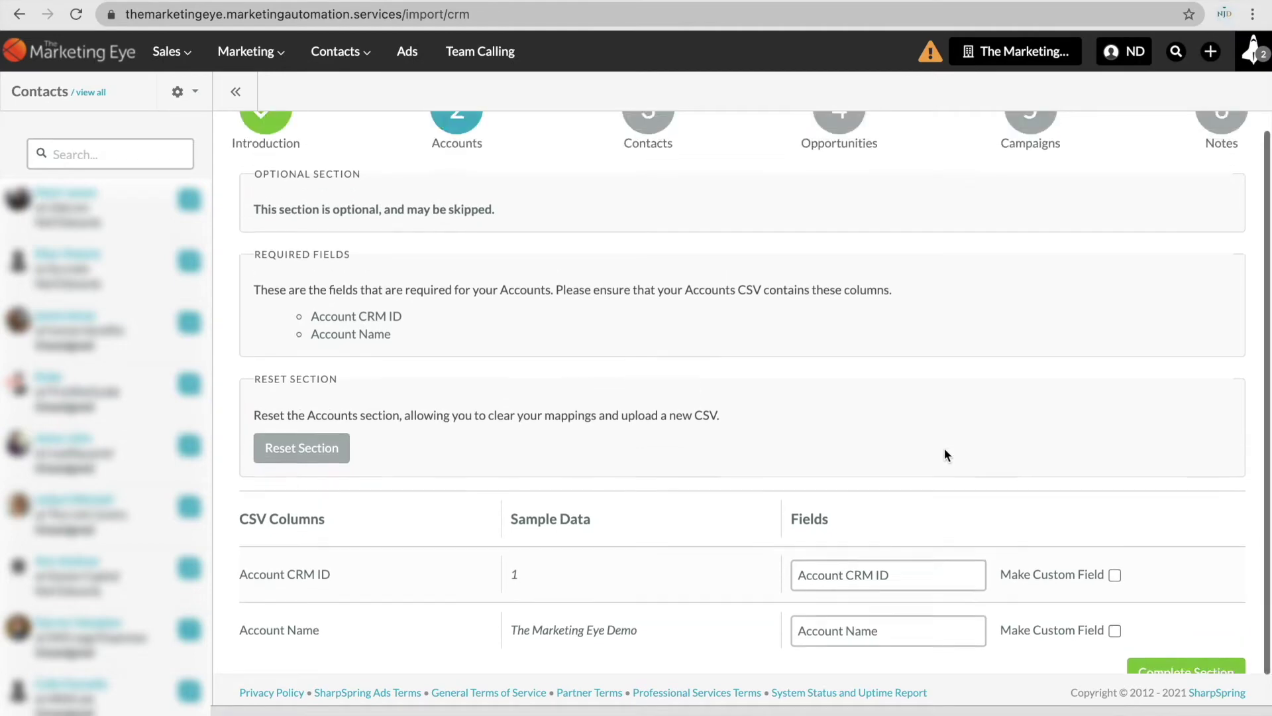
scroll(944, 448, "down", 4)
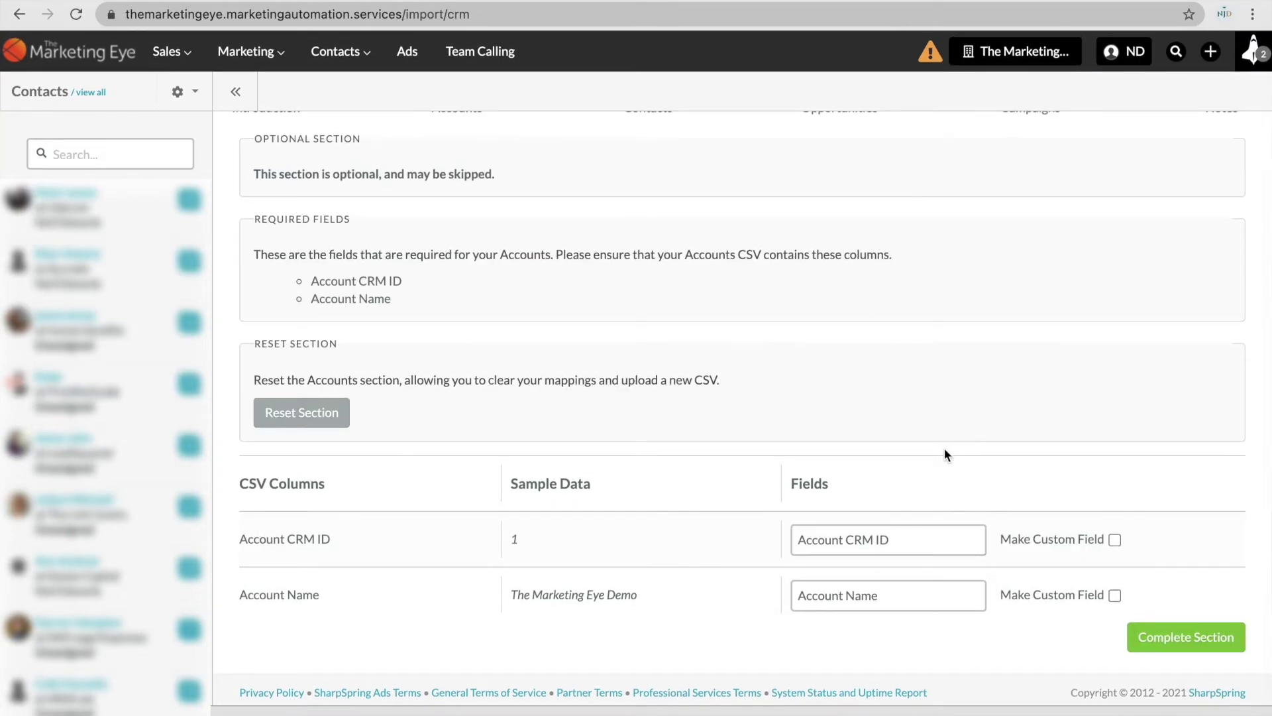
scroll(944, 448, "up", 1)
scroll(1060, 530, "down", 1)
Complete the Accounts section and review the Contacts step's required columns.
left_click(1156, 638)
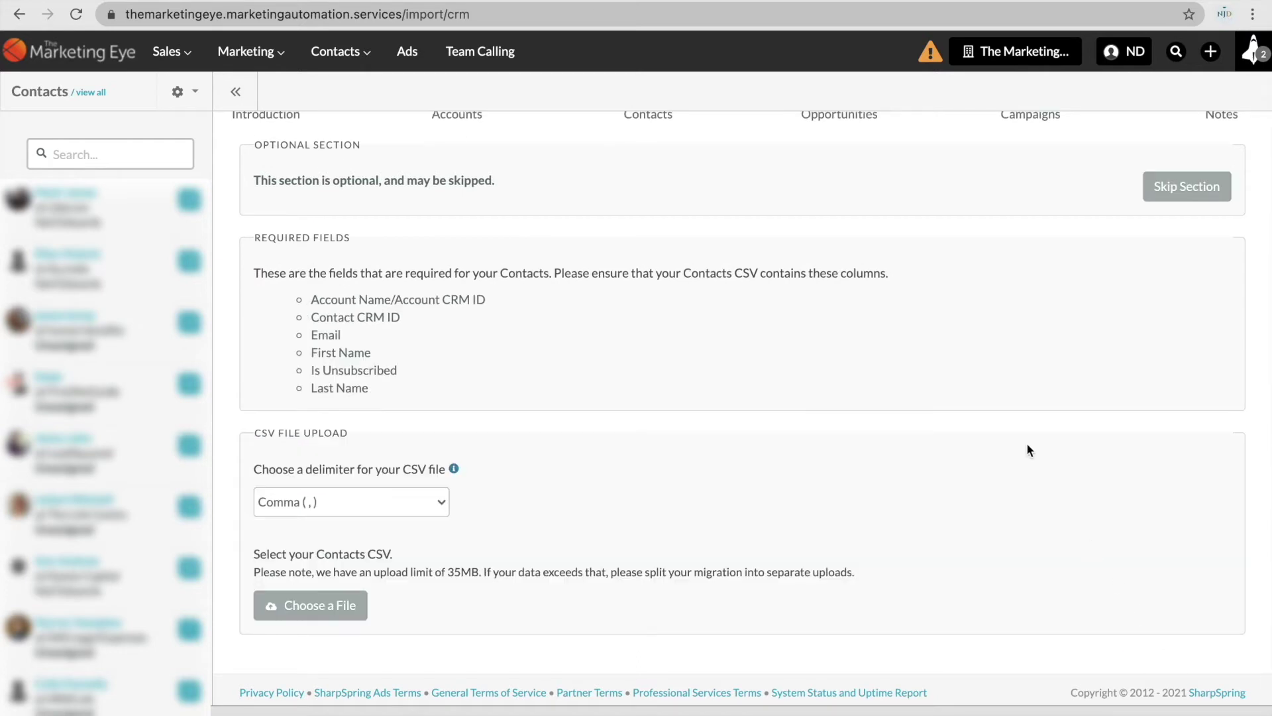
scroll(1027, 450, "up", 2)
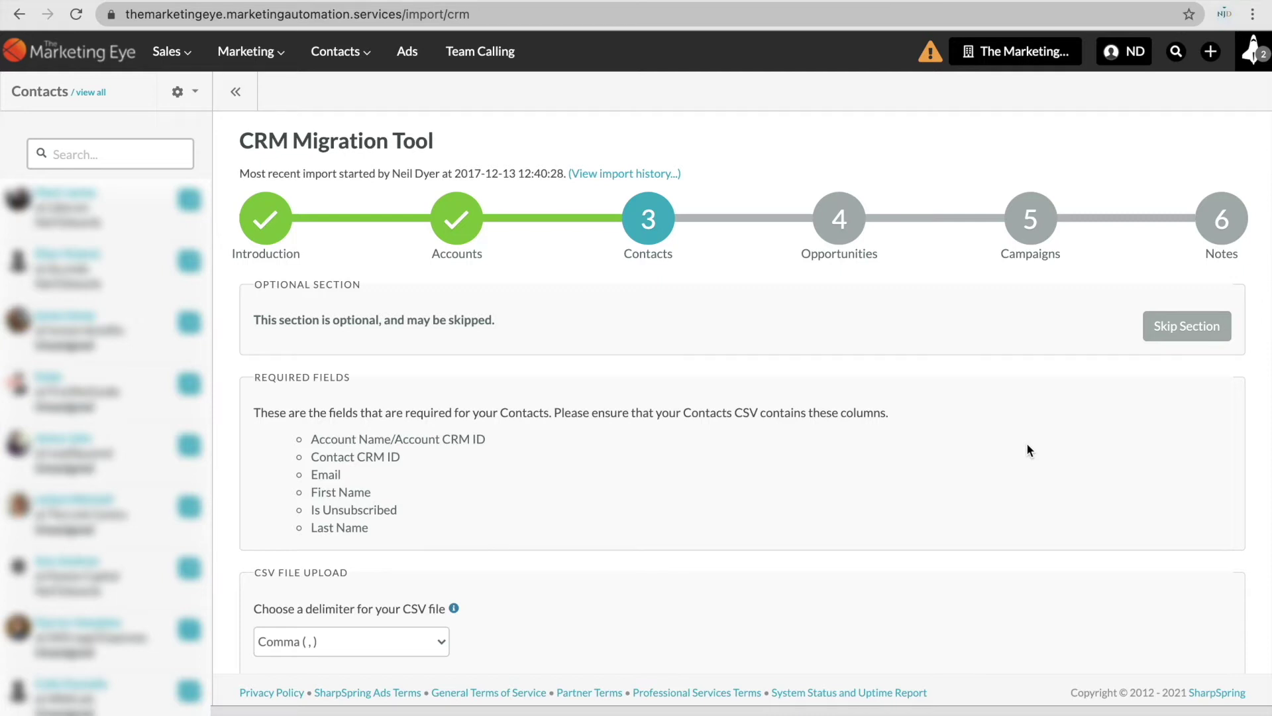
scroll(1027, 449, "down", 2)
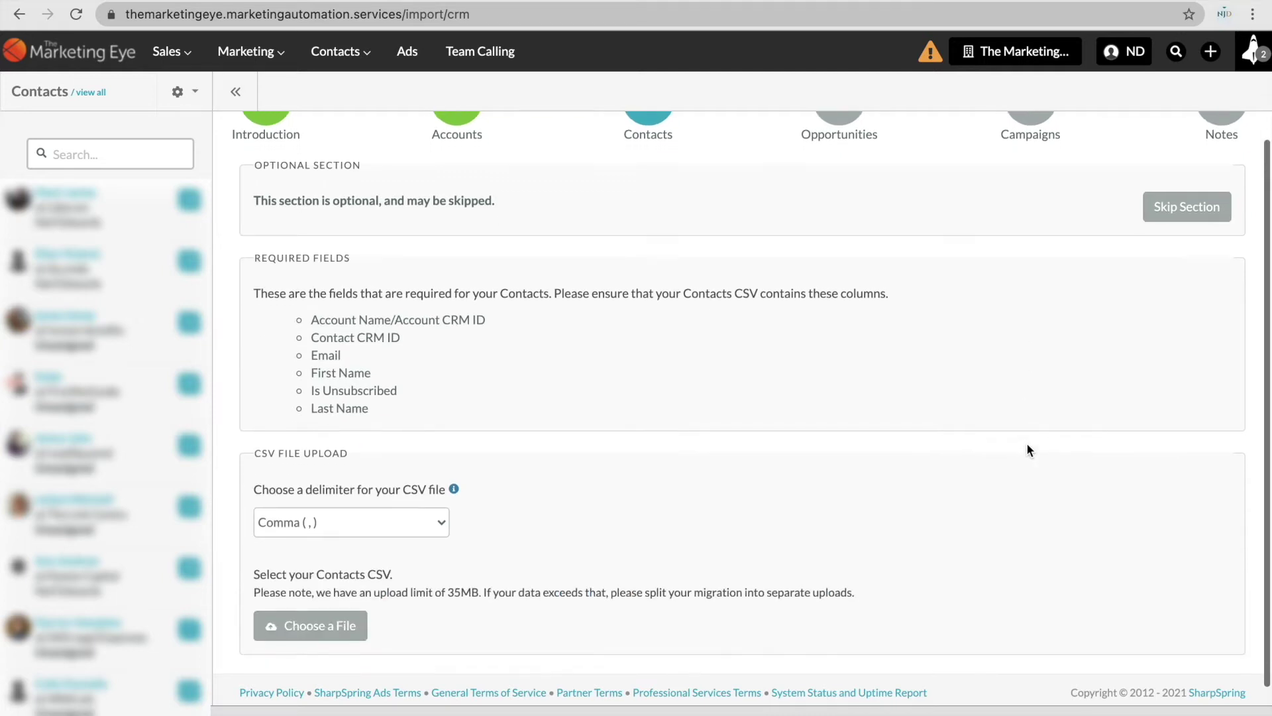
scroll(1027, 444, "up", 1)
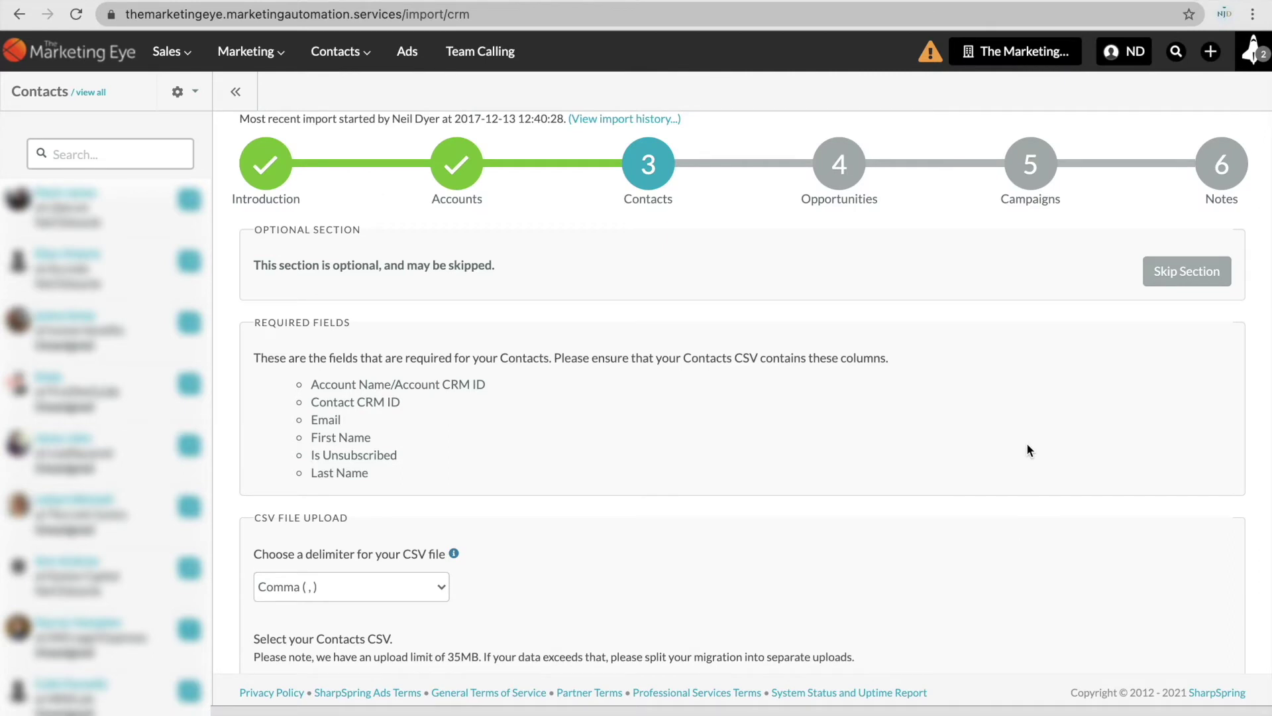
Skip Contacts, Opportunities and Campaigns, then skip Notes and start the import.
left_click(1165, 283)
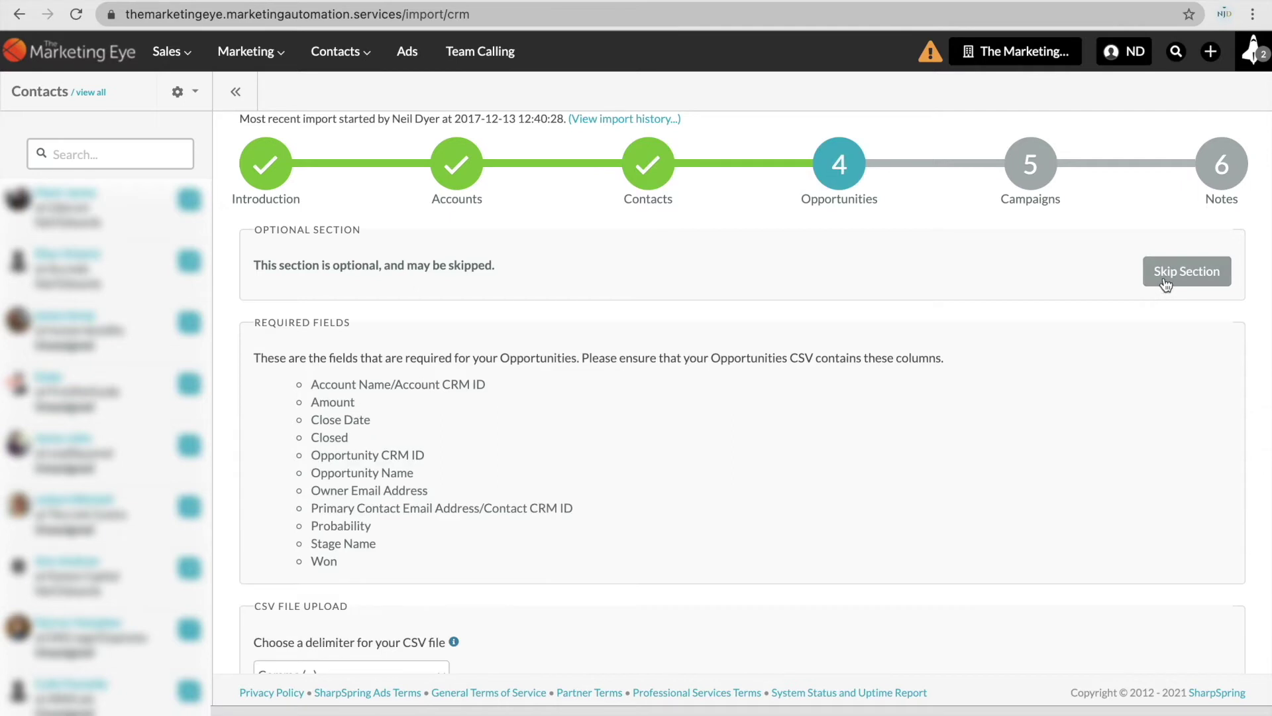
left_click(1165, 283)
left_click(1165, 282)
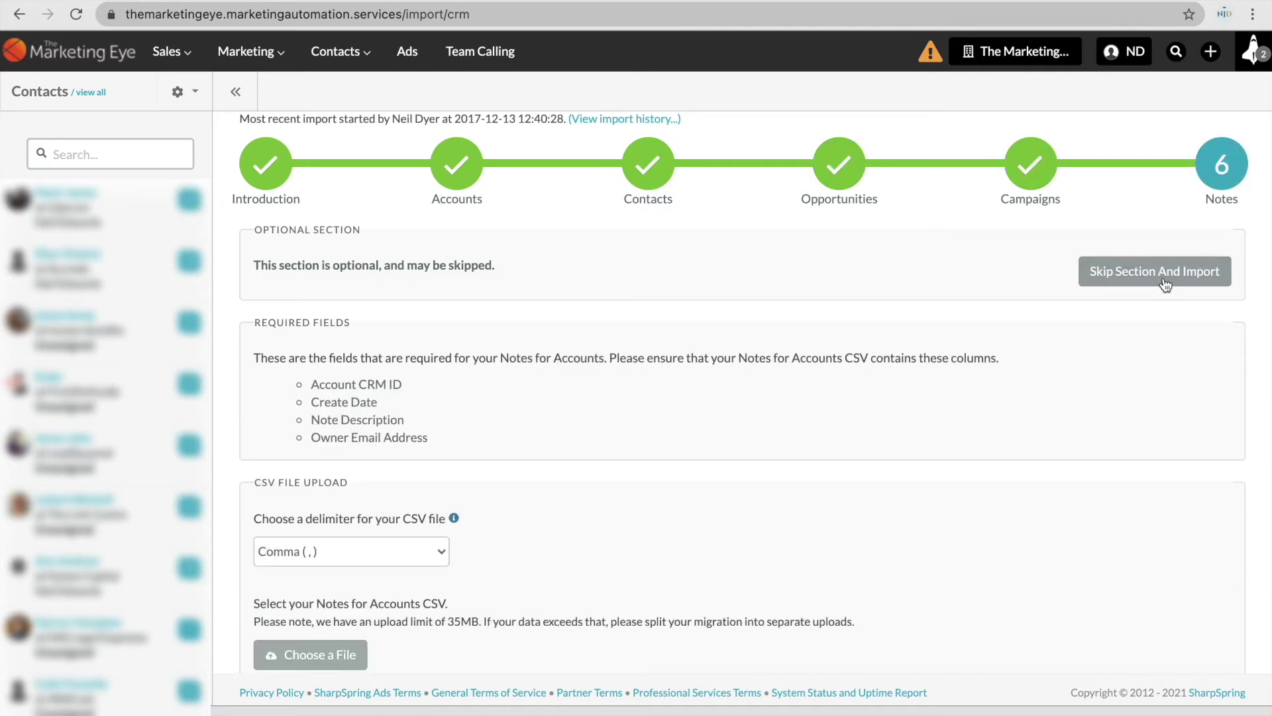
left_click(1158, 282)
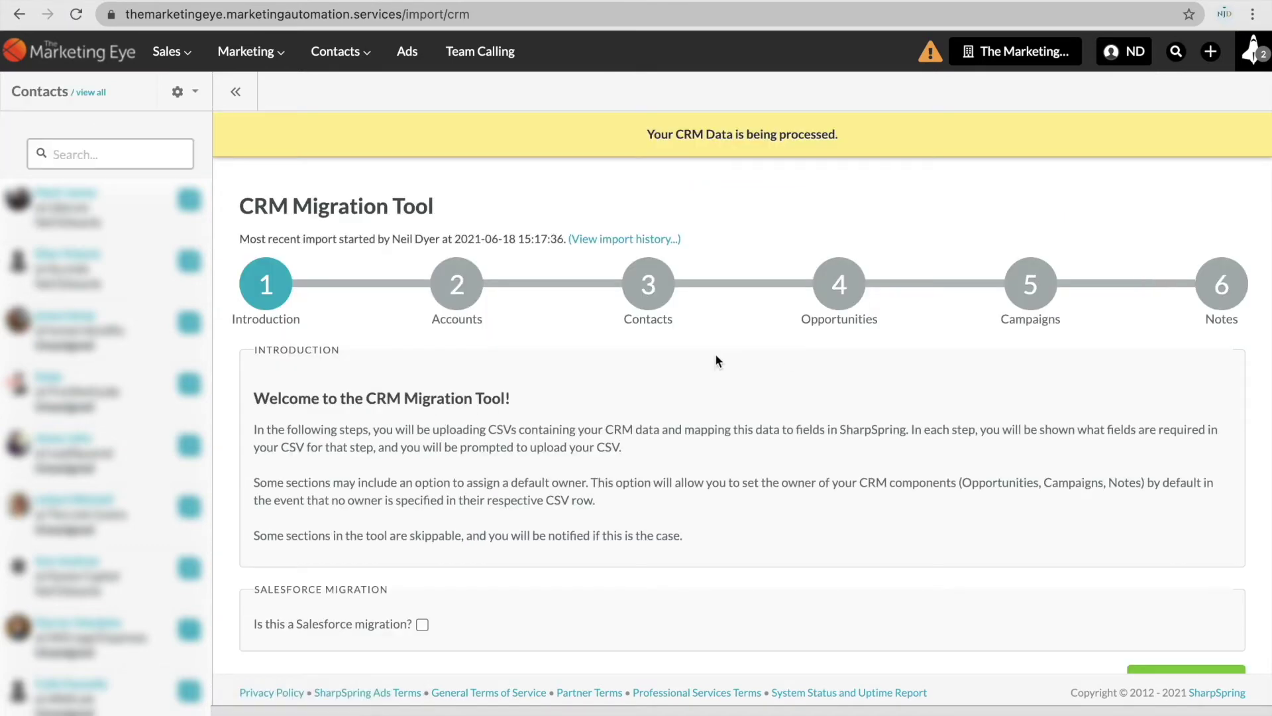
mouse_move(169, 51)
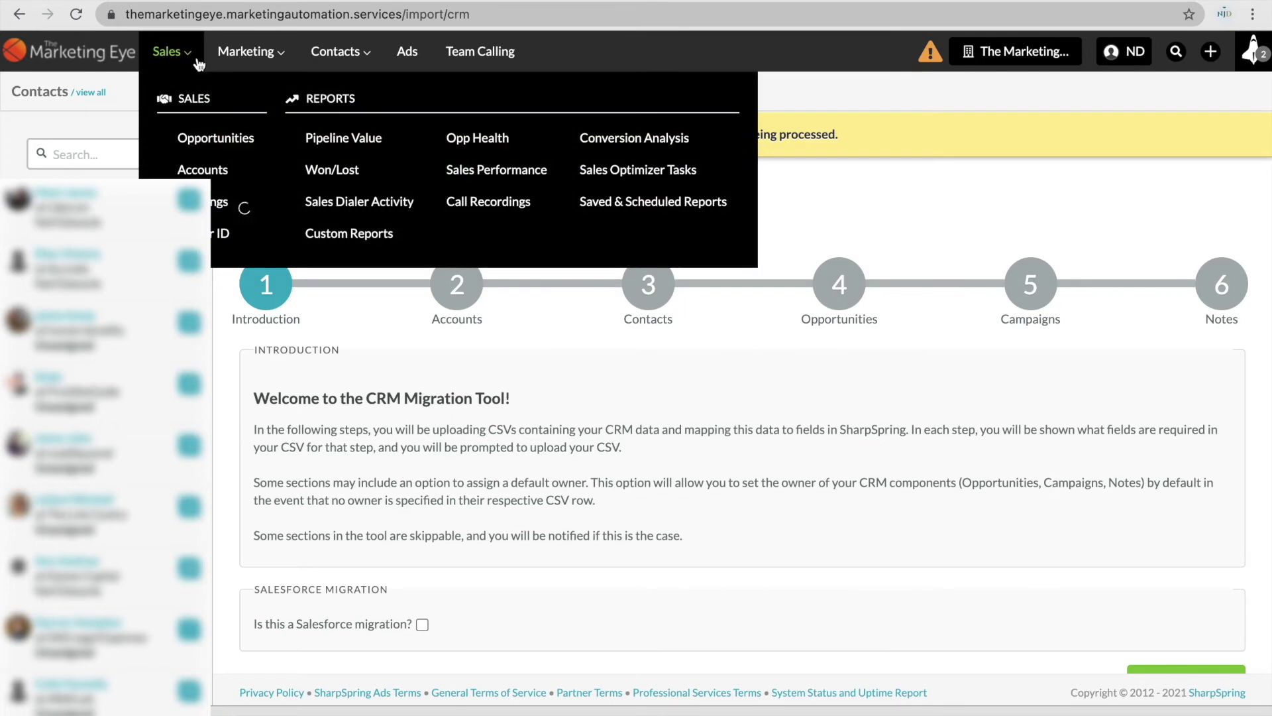
left_click(202, 170)
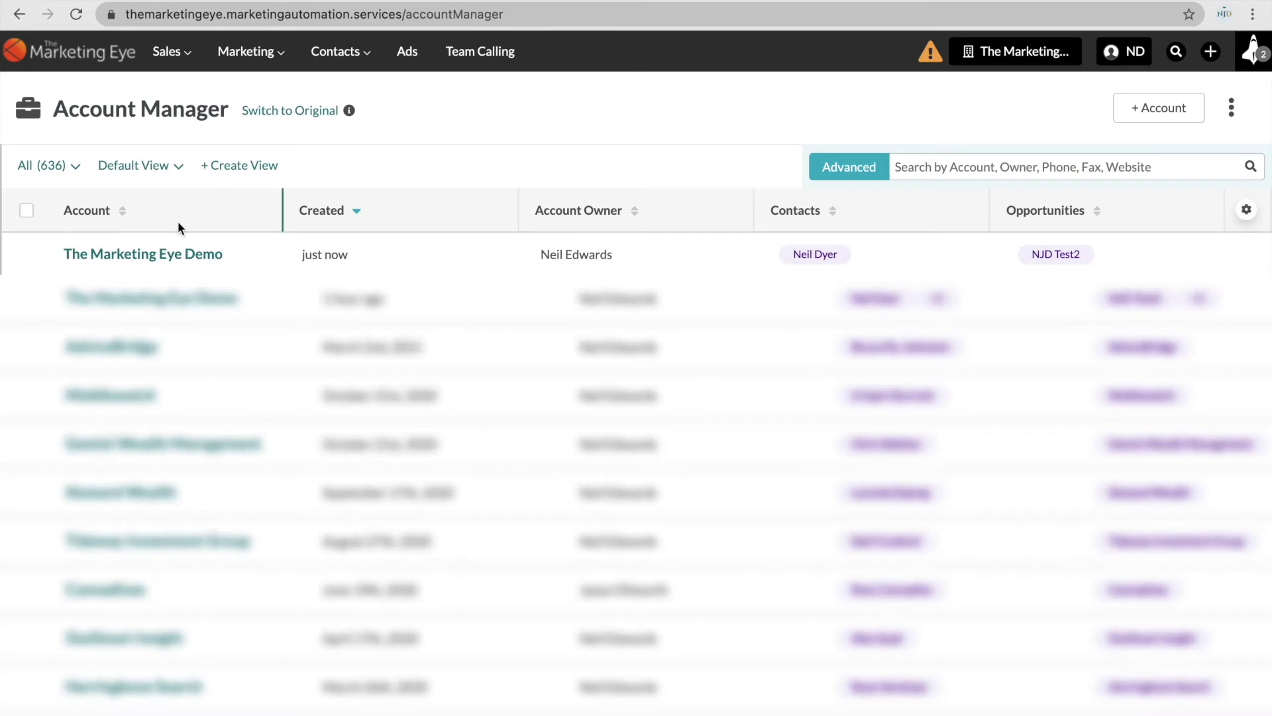
left_click(174, 255)
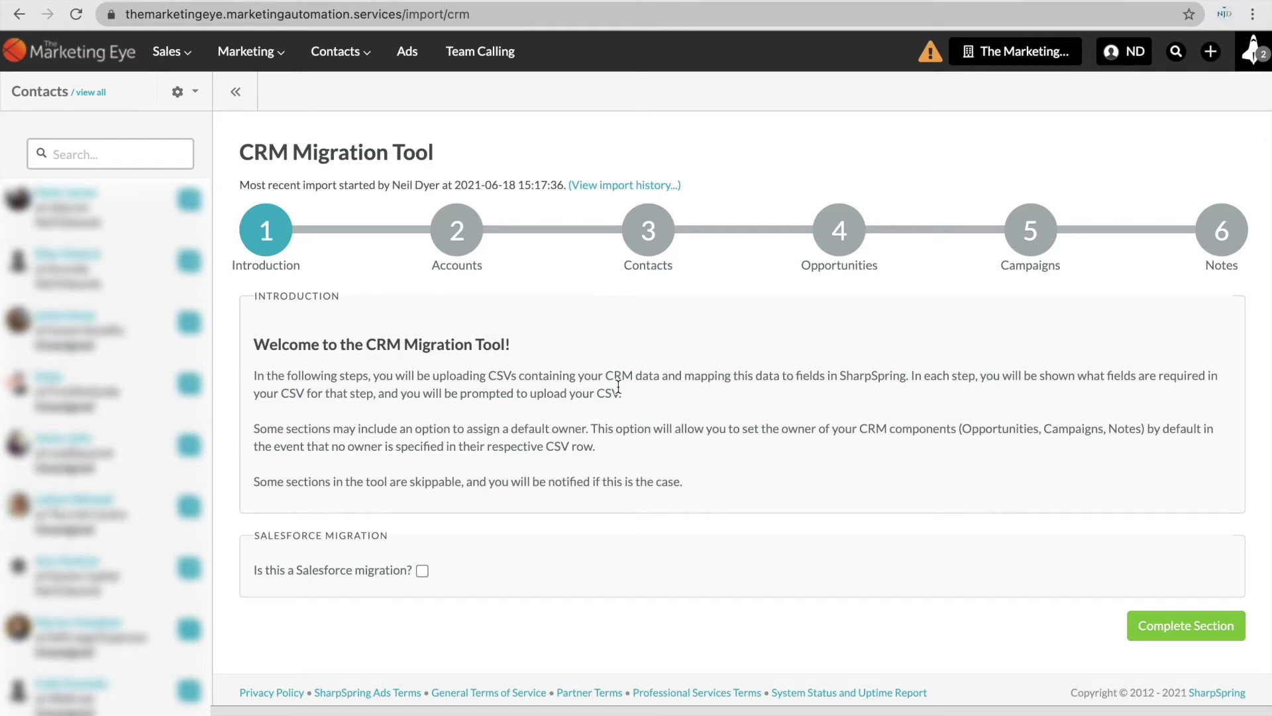
Complete the Introduction and skip Accounts to reach step 3, Contacts.
left_click(1176, 624)
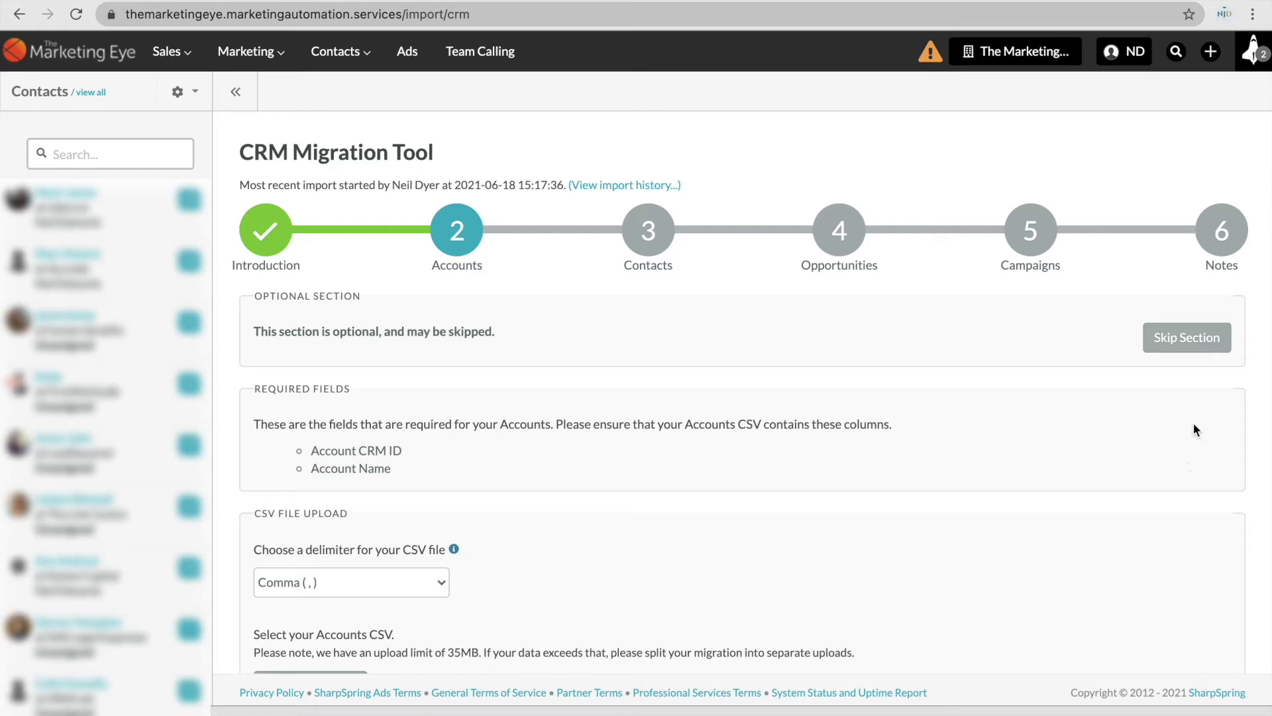
left_click(1186, 339)
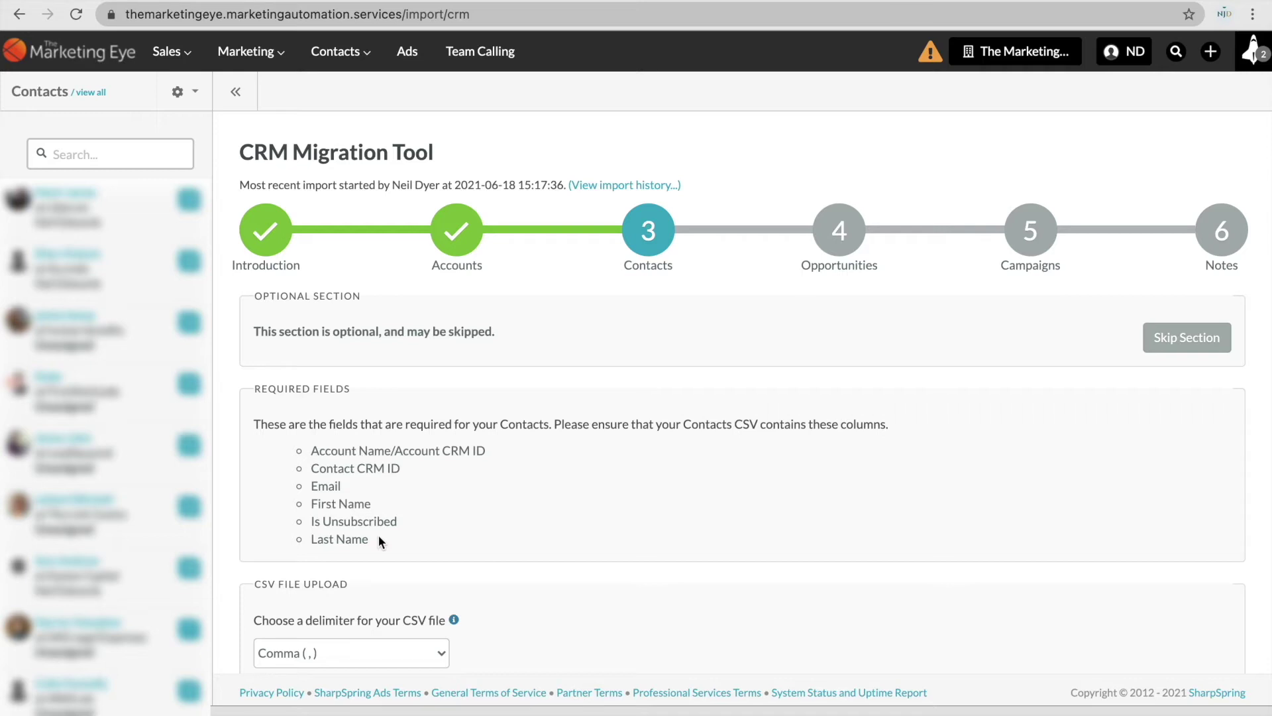
mouse_move(396, 714)
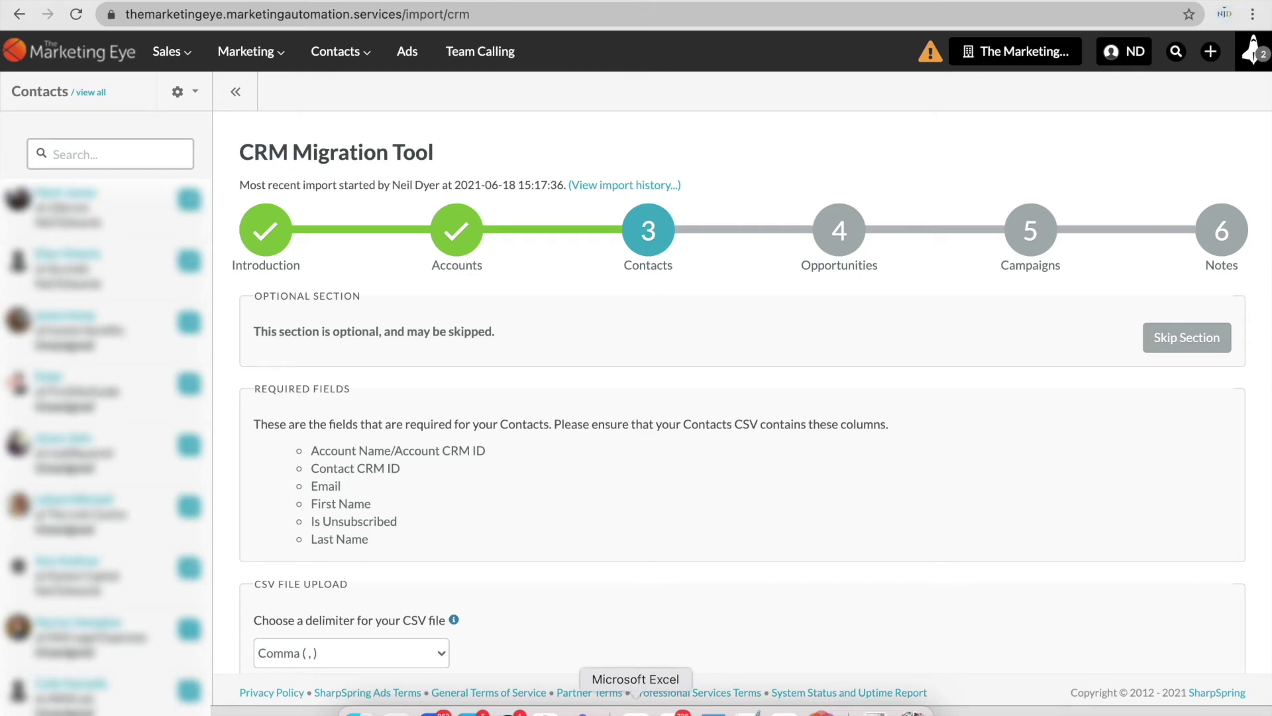
Enter the Account CRM ID header with value 1, then the Contact CRM ID header with value 11, widening column B.
left_click(636, 712)
type("Account ")
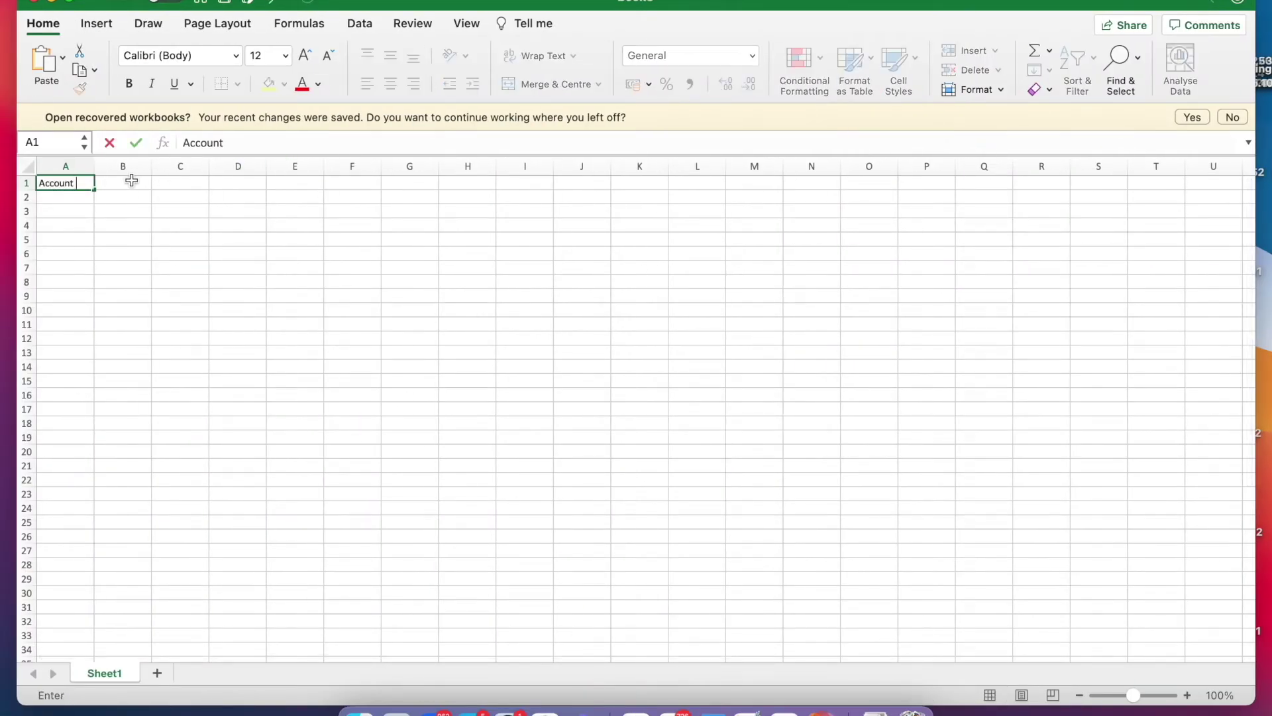
type("CRM ID")
key("Tab")
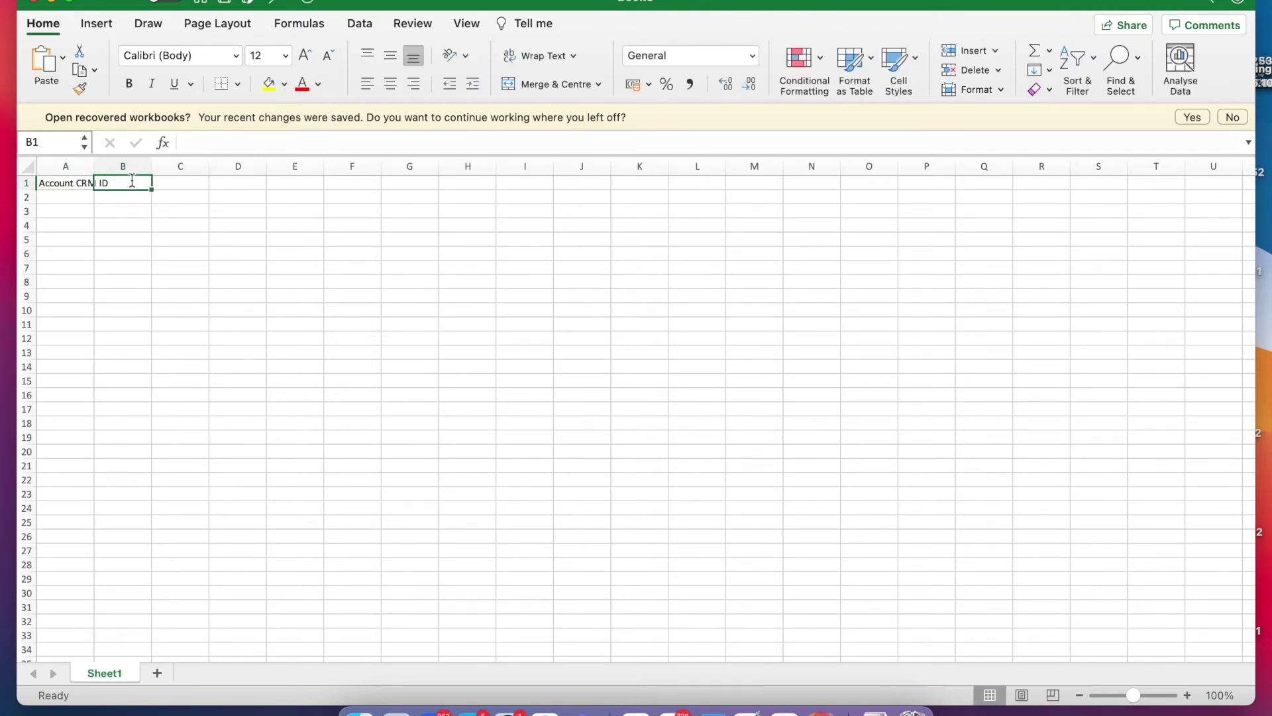
key("Down")
key("Left")
type("1")
left_click(131, 183)
type("Cont")
type("act C")
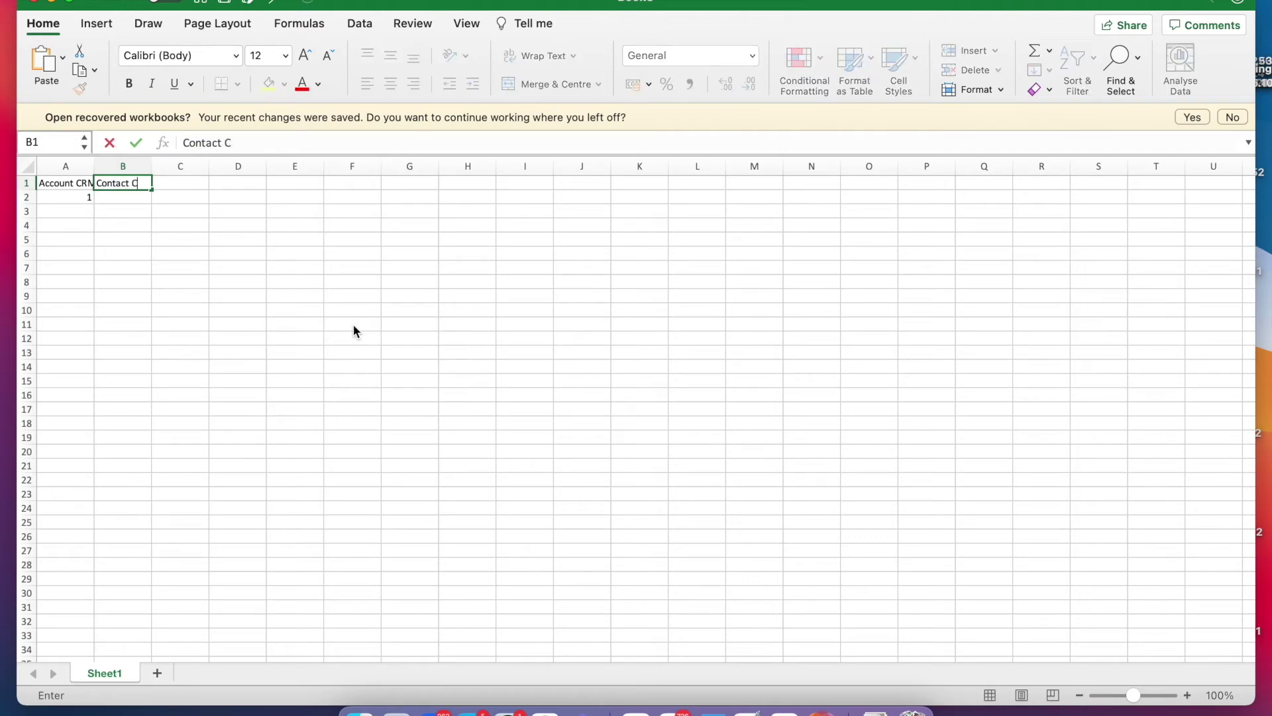
type("RM ID")
key("Return")
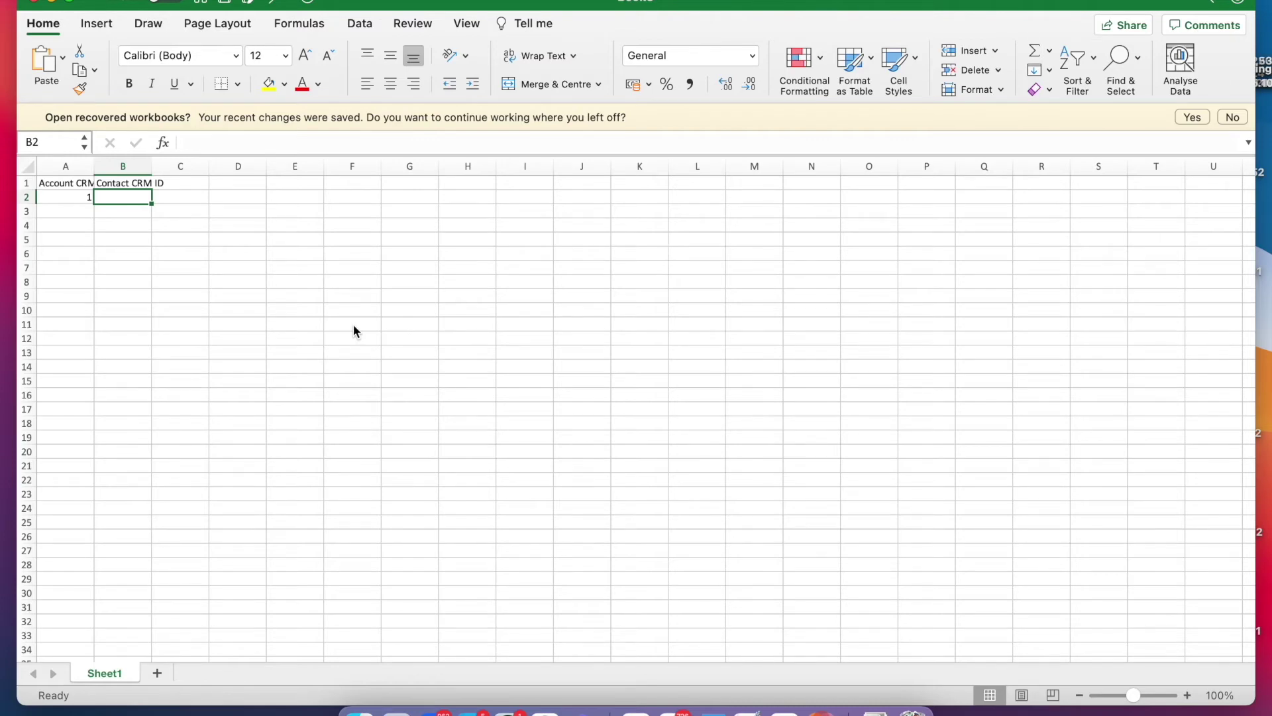
left_click_drag(152, 165, 111, 167)
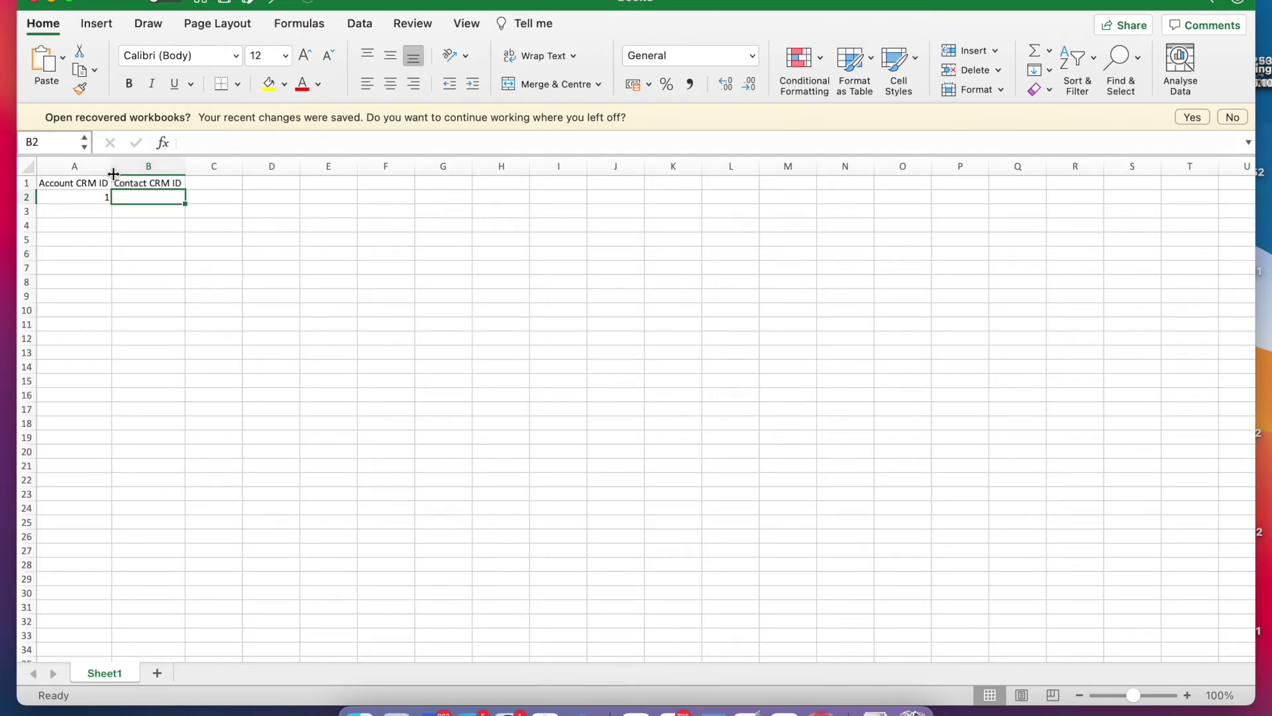
type("11")
key("Return")
key("Up")
key("Up")
key("Right")
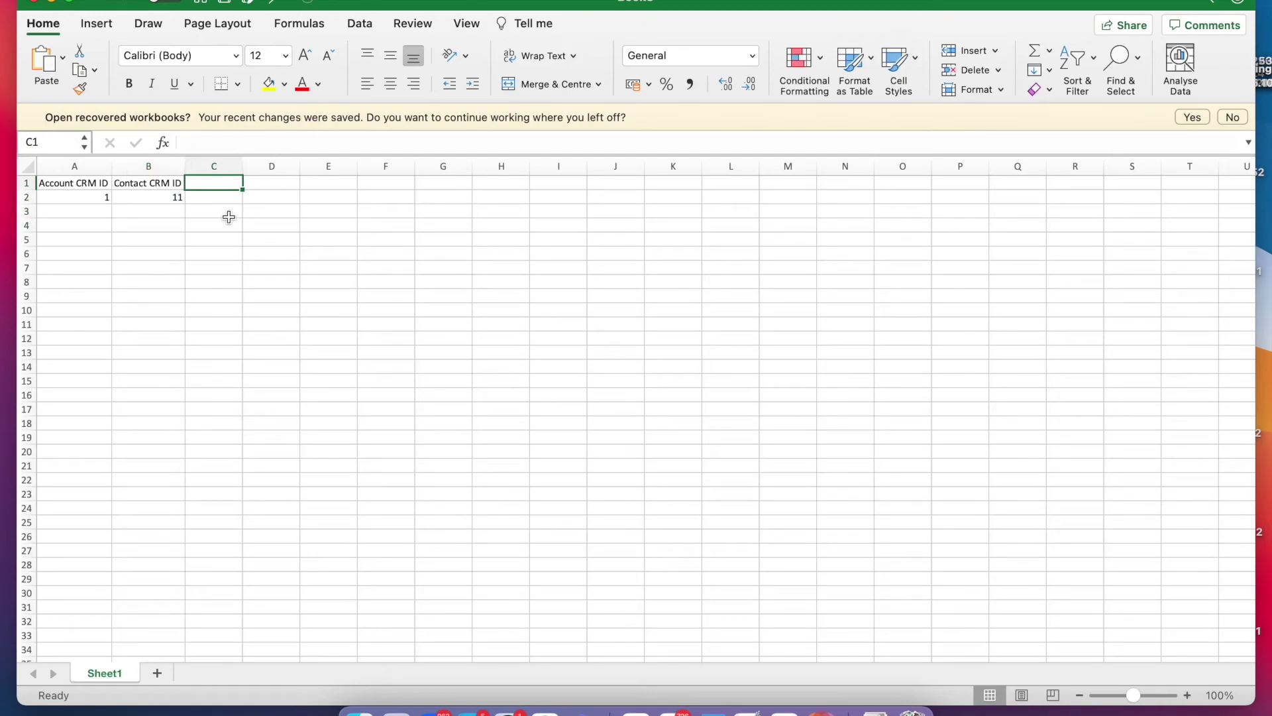
Add the headers Email, First Name, Is Unsubscribed and Last Name in C1–F1.
key("ctrl+Right")
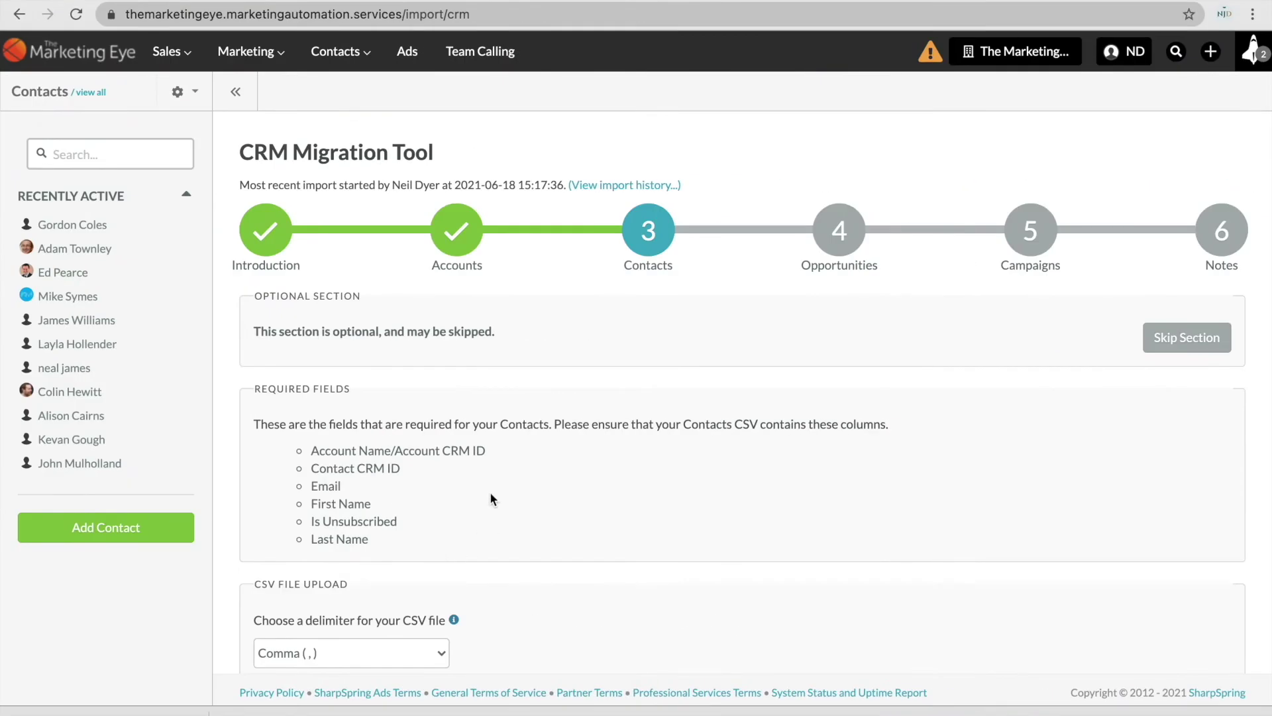
key("super+Tab")
type("Email")
key("Tab")
type("First Name")
key("Tab")
type("Is ")
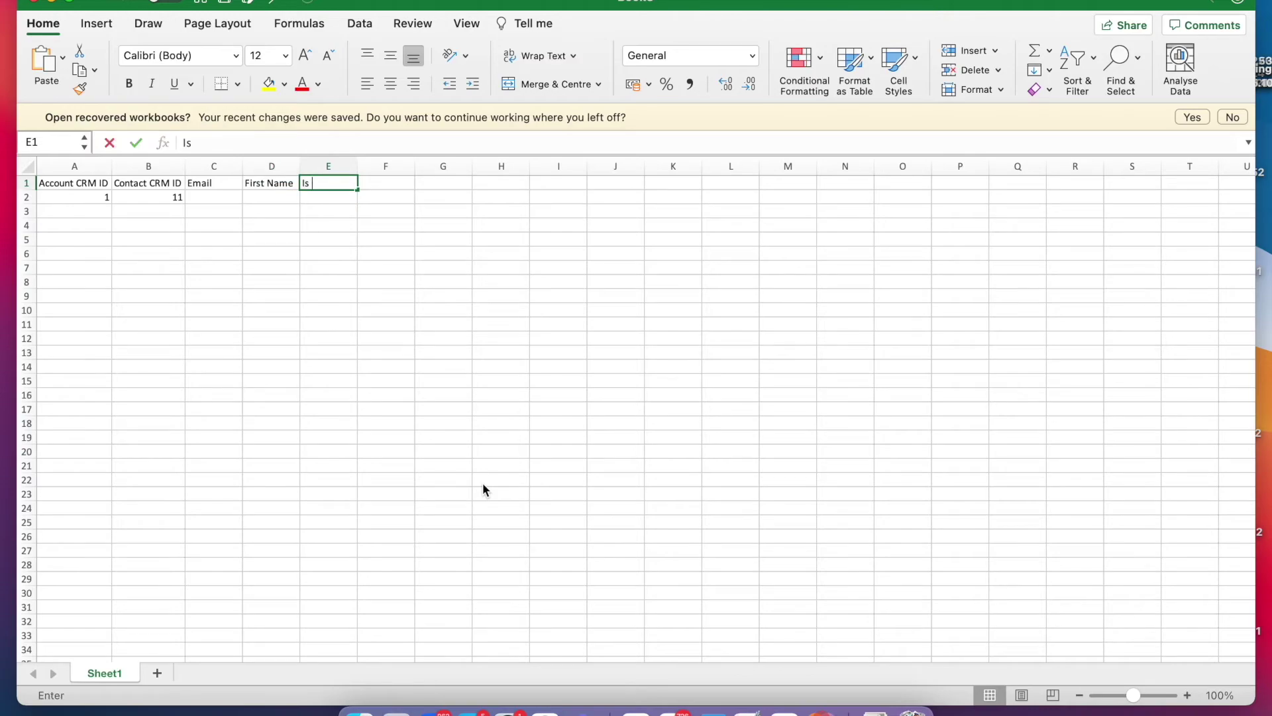
type("Unsubscribed")
key("Tab")
key("super+Tab")
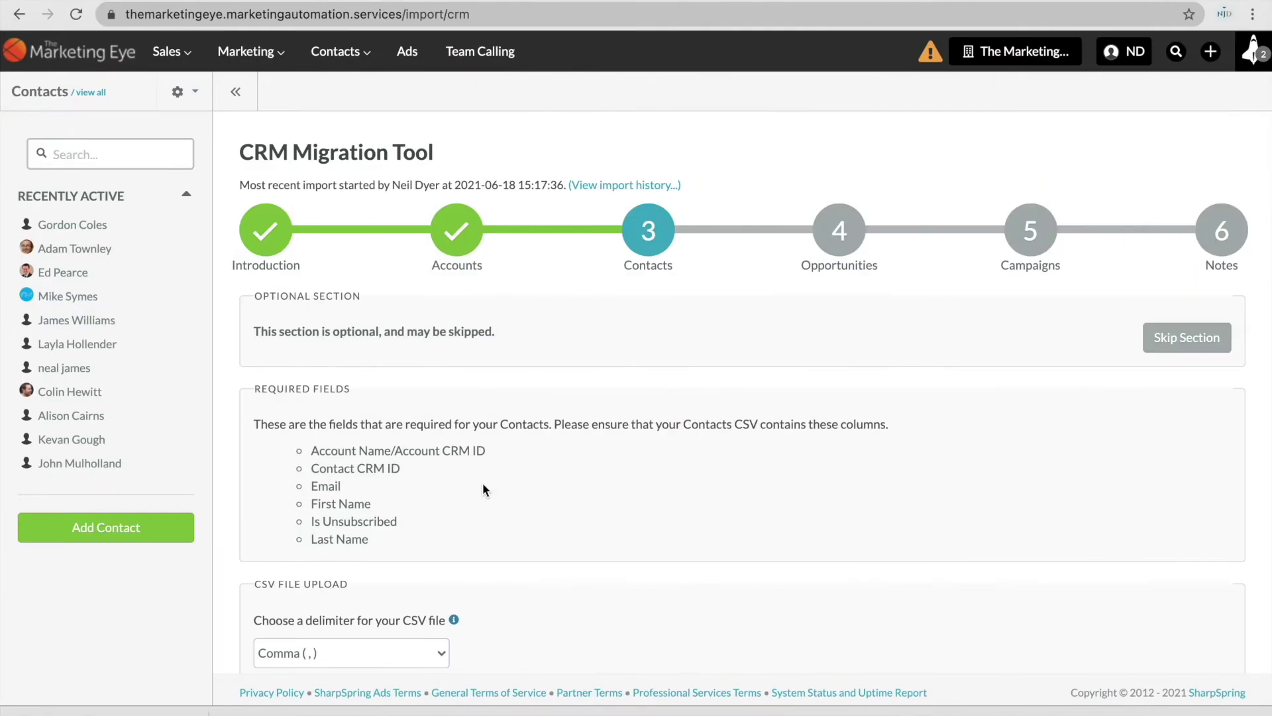
key("super+Tab")
type("La")
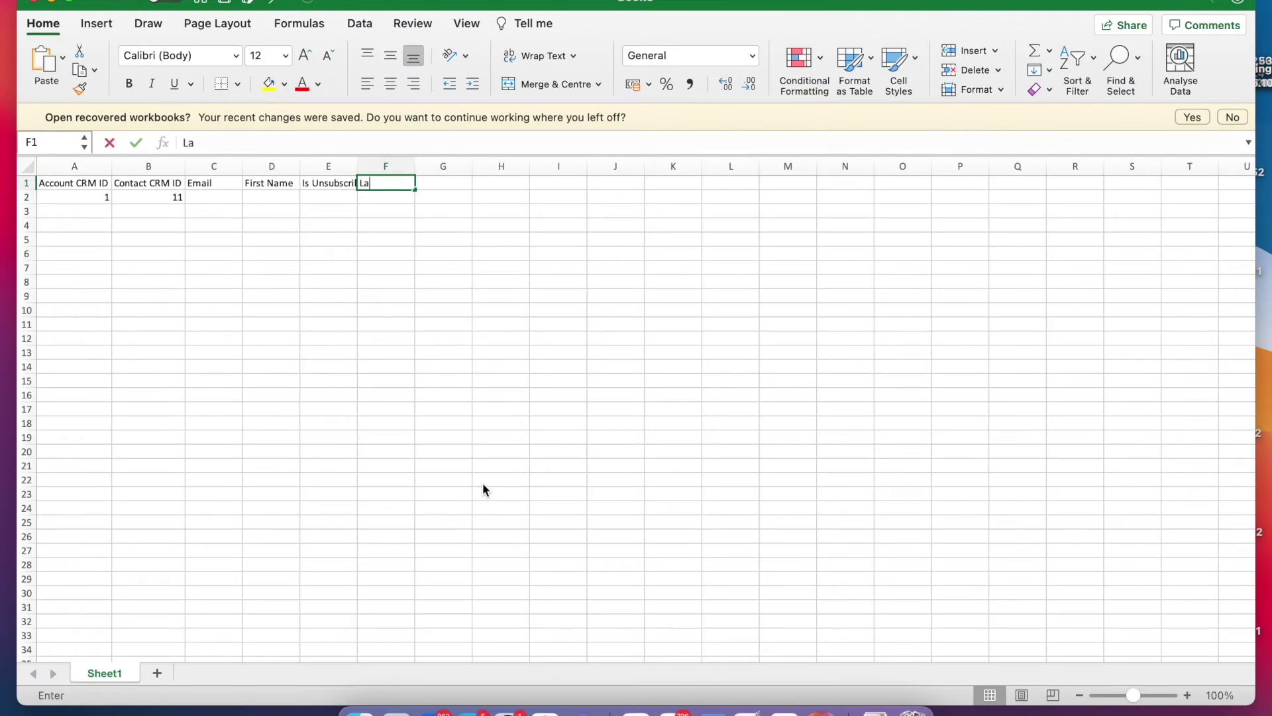
type("st Name")
key("Return")
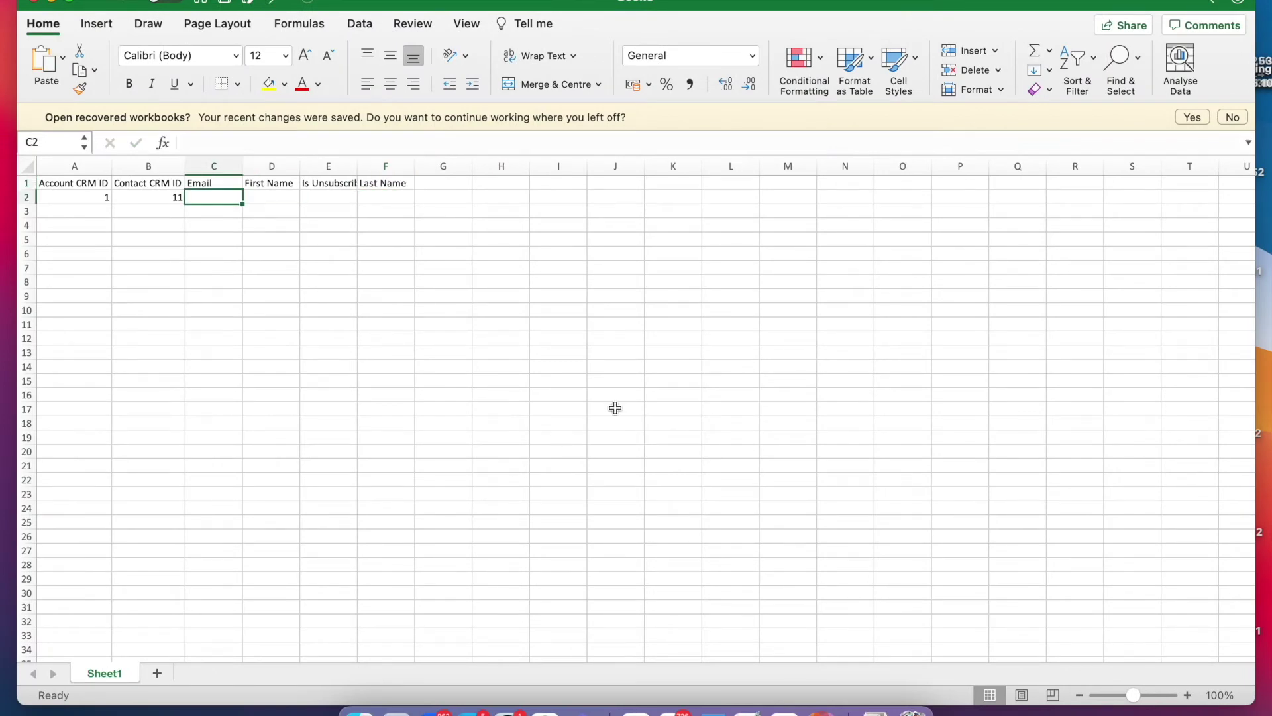
Autofit column E, then enter the contact's e-mail, first name, Is Unsubscribed 0 and last name in C2–F2.
double_click(357, 166)
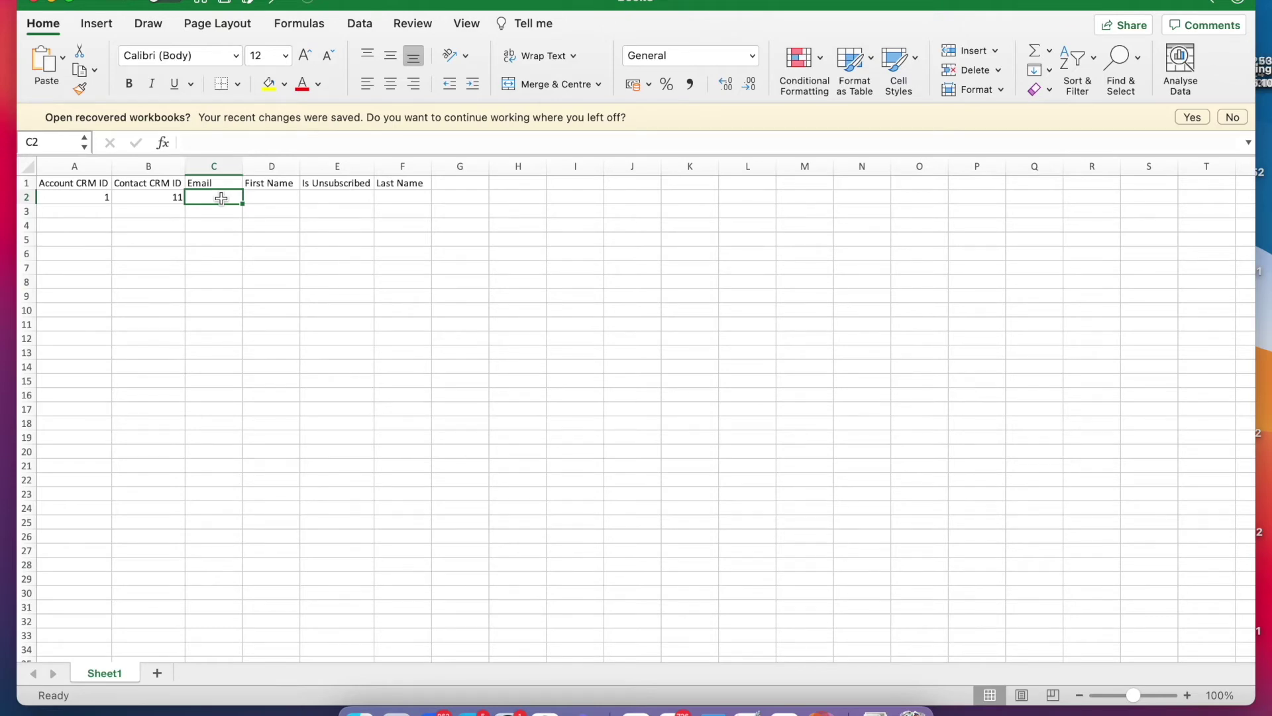
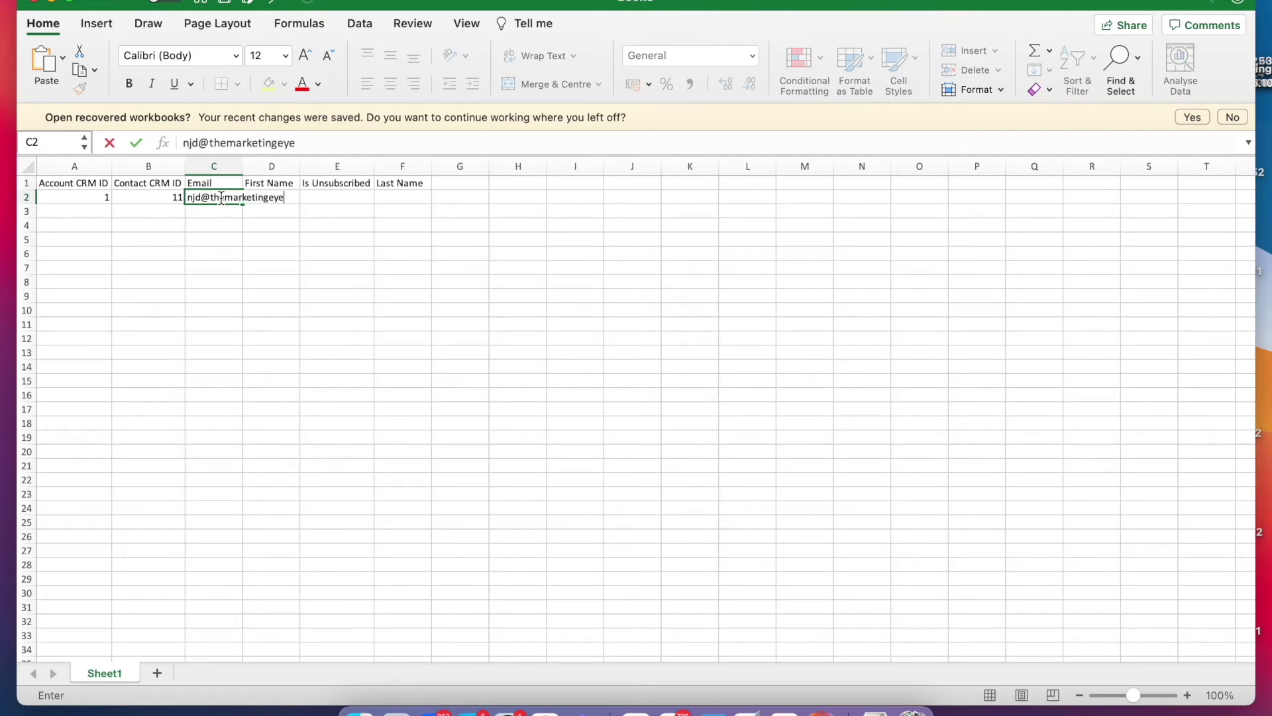
key("Tab")
key("Tab")
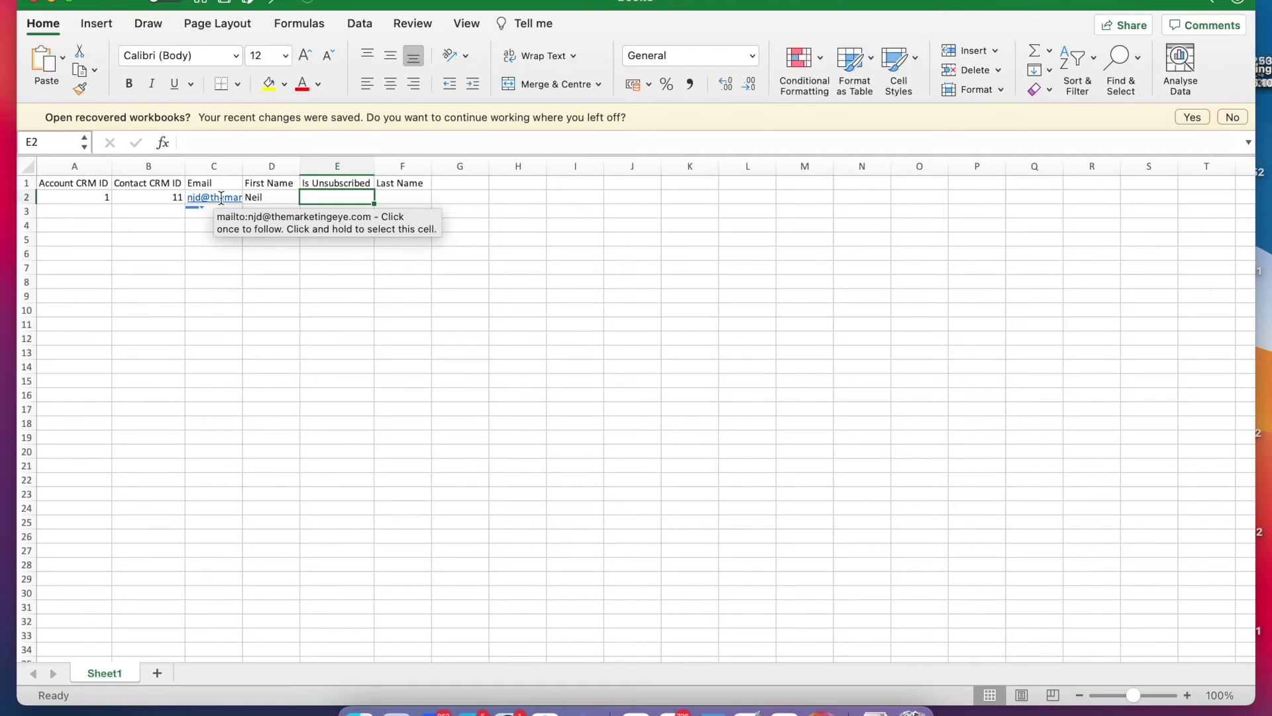
key("Tab")
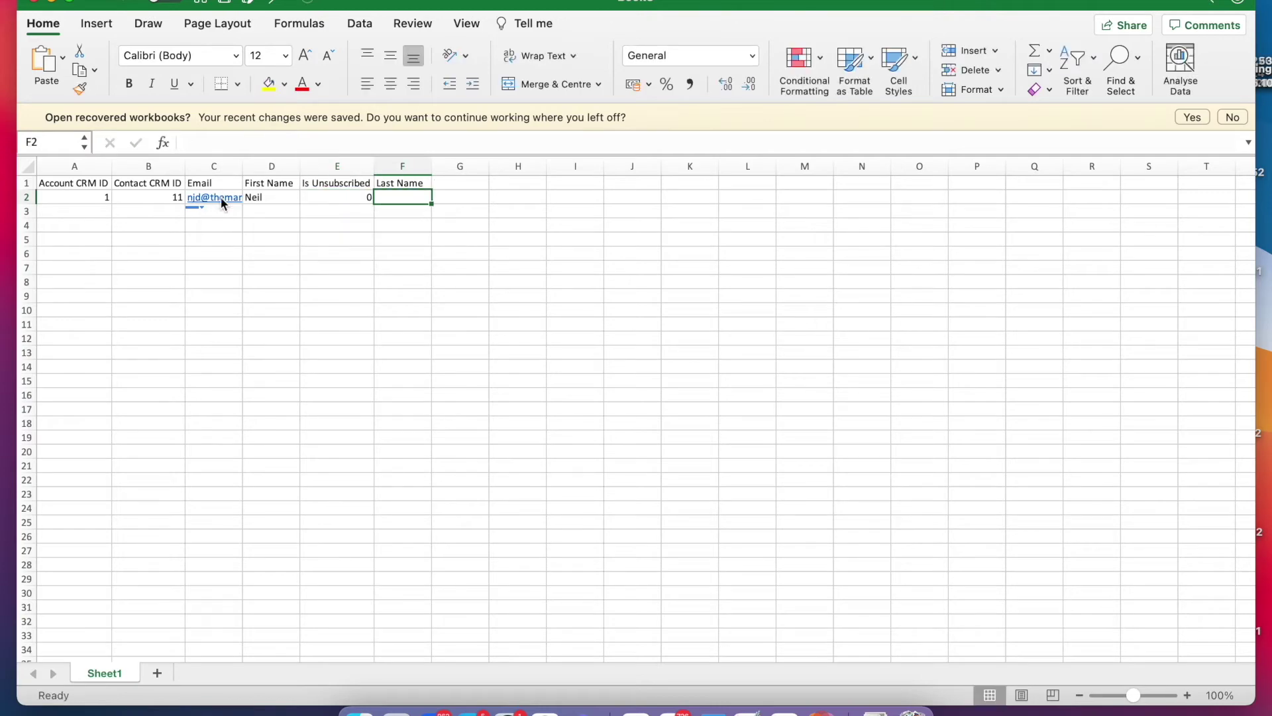
key("Return")
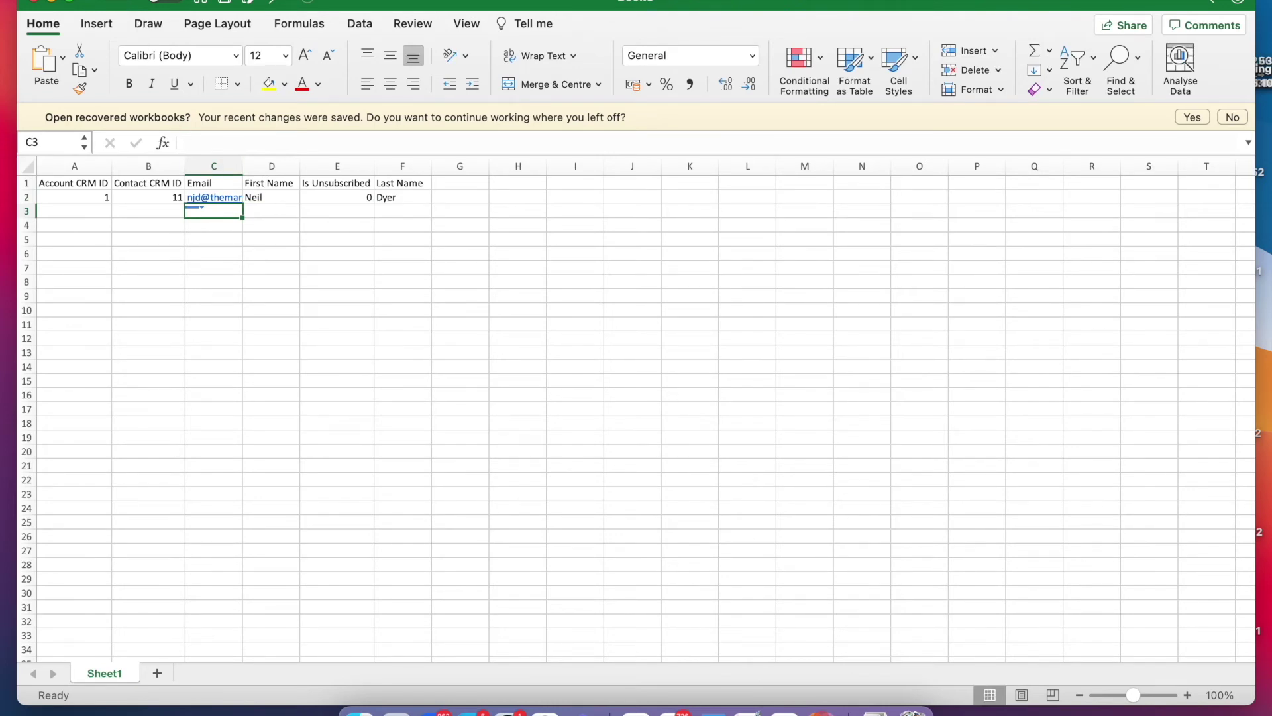
left_click(102, 0)
left_click(148, 123)
Save the sheet as 'Contact CRM' in Comma-separated Values (.csv) format, close Excel and return to Chrome.
type("C")
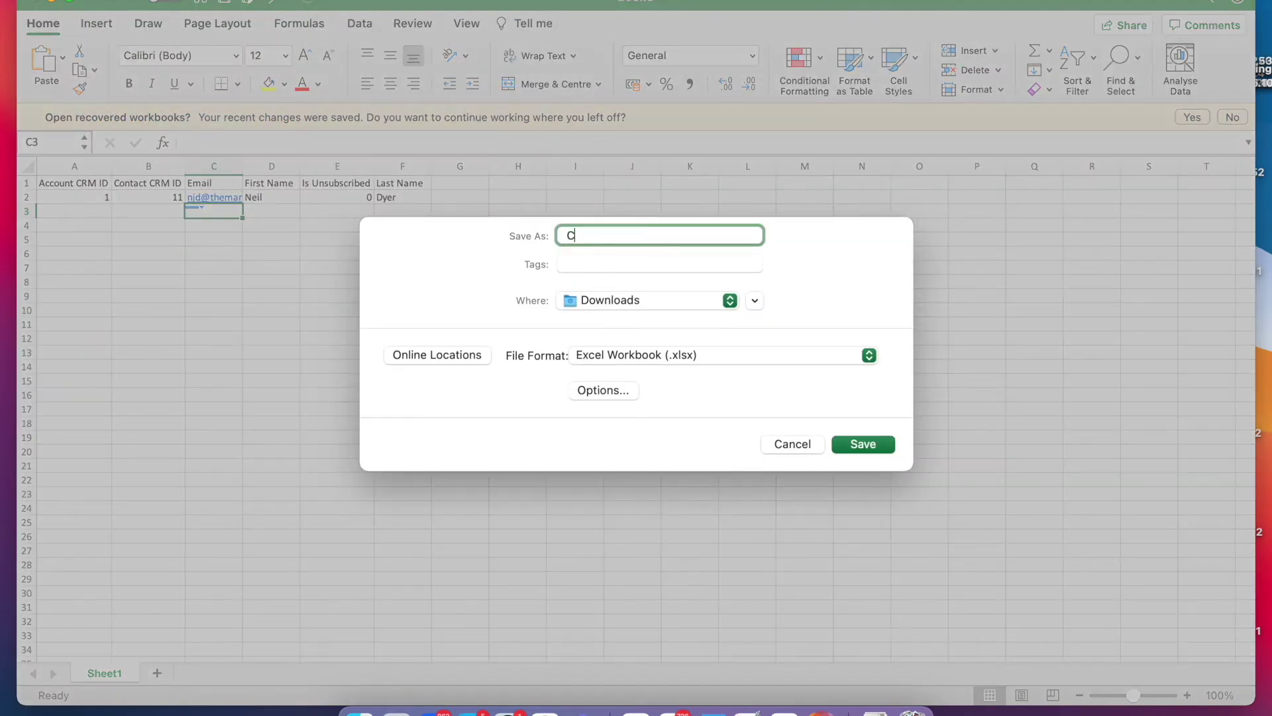
type("ontact CRM")
left_click(697, 355)
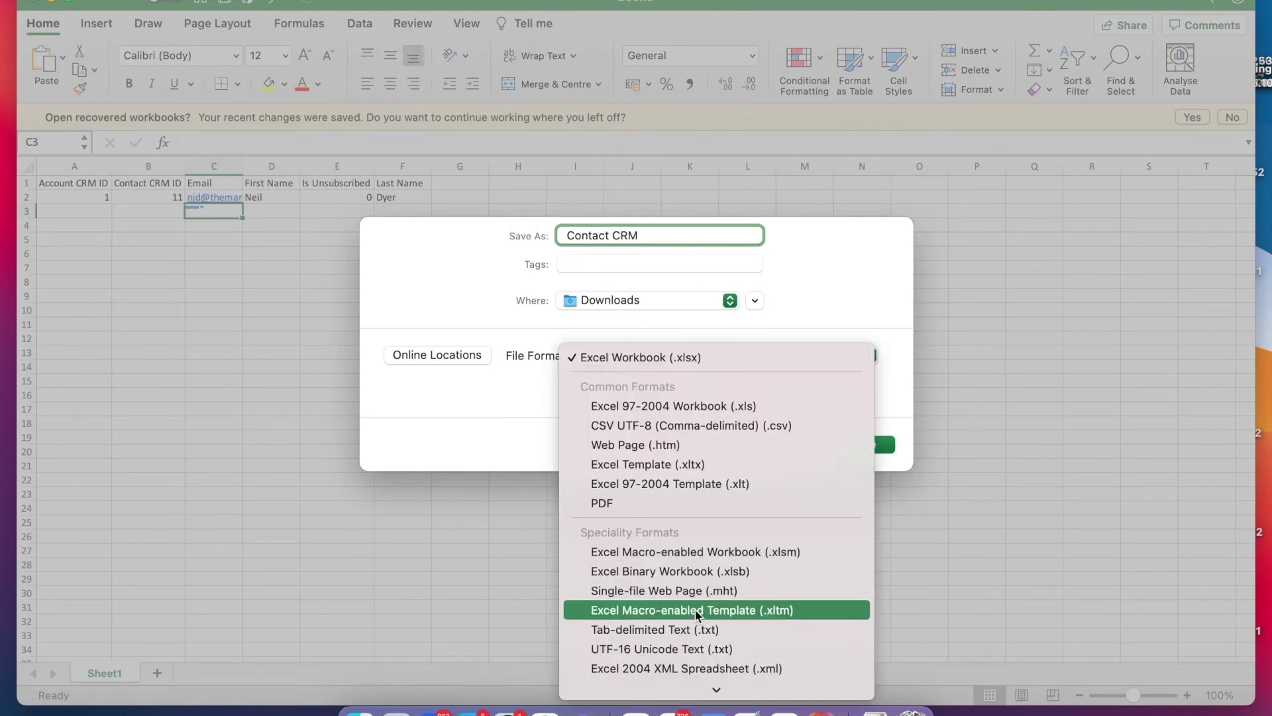
scroll(707, 493, "down", 5)
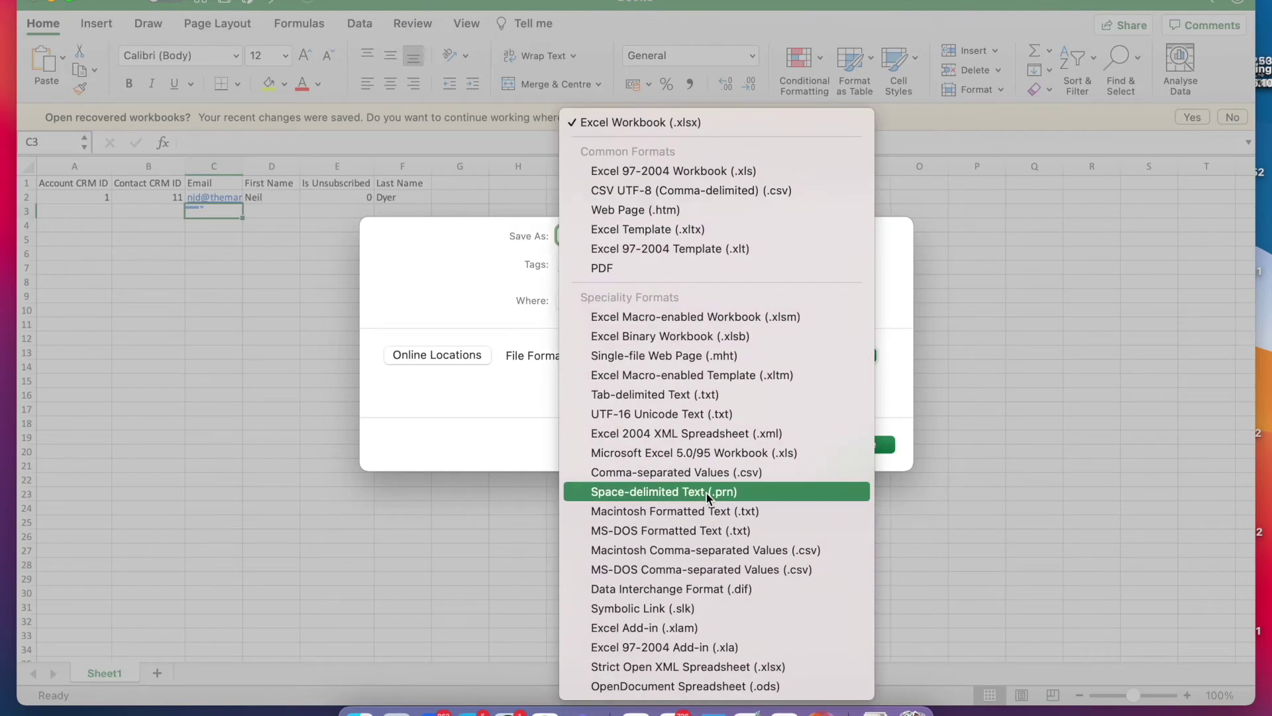
left_click(702, 473)
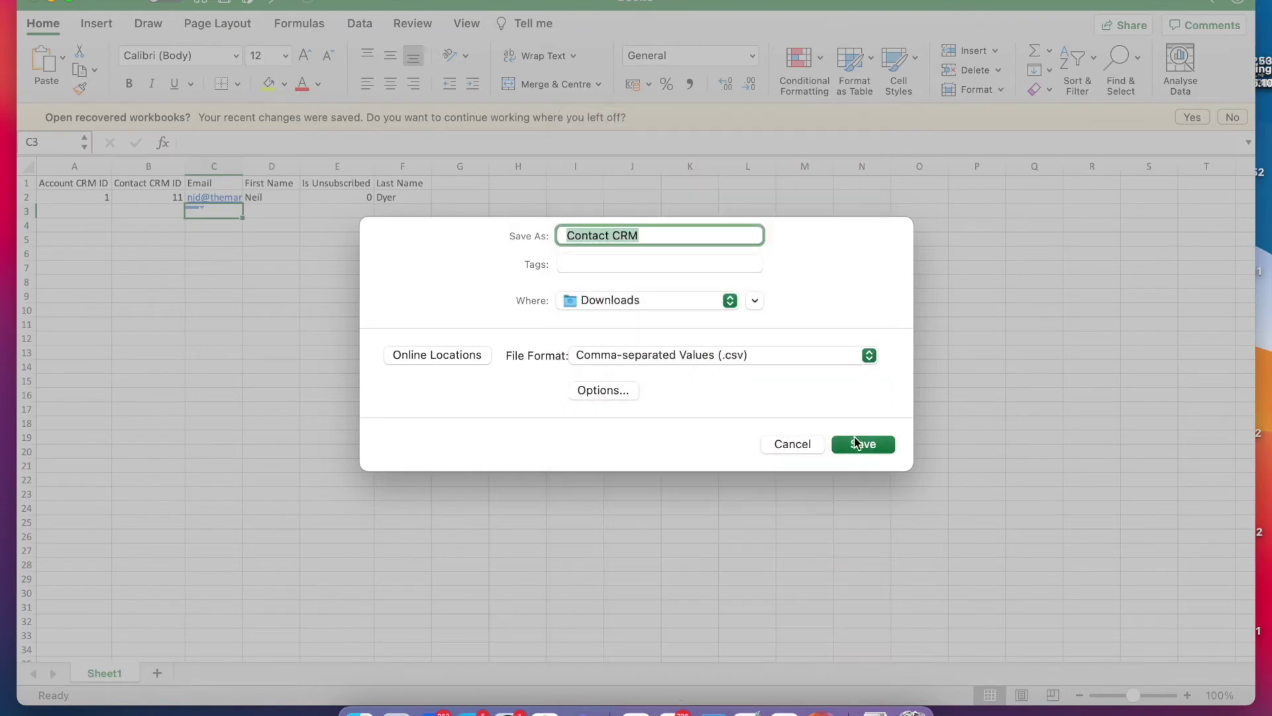
left_click(855, 442)
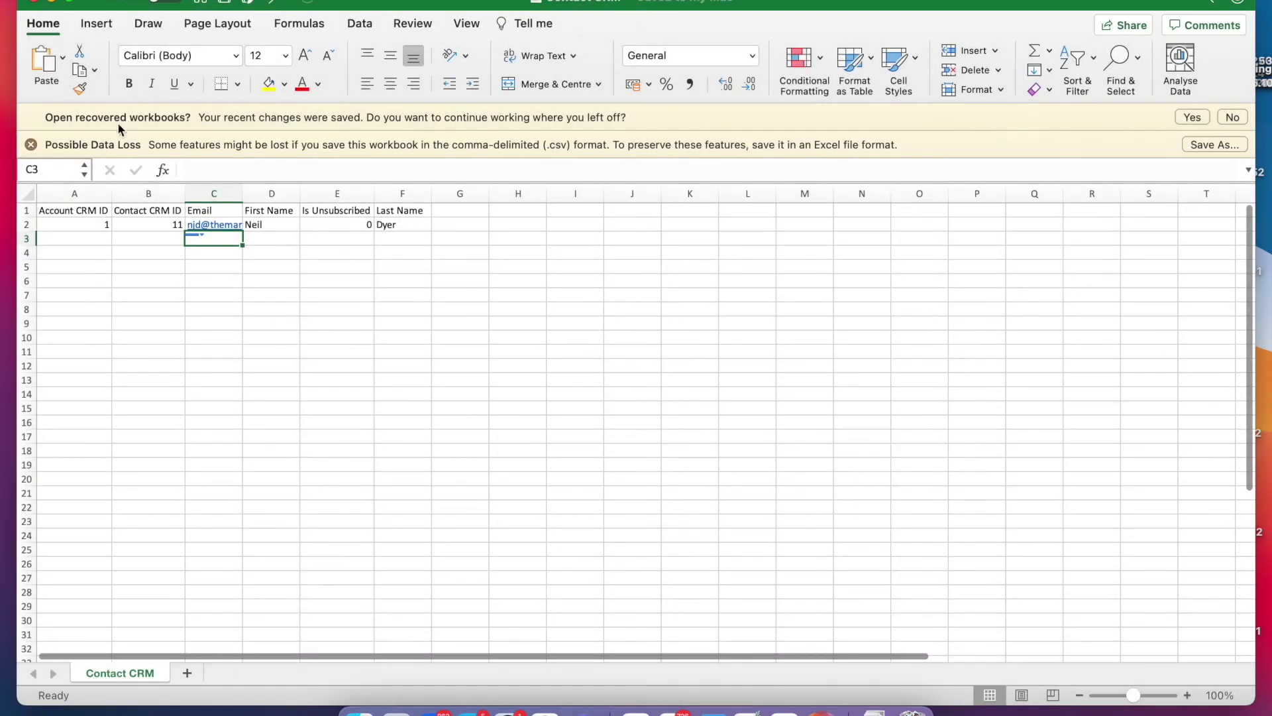
left_click(37, 5)
key("super+Tab")
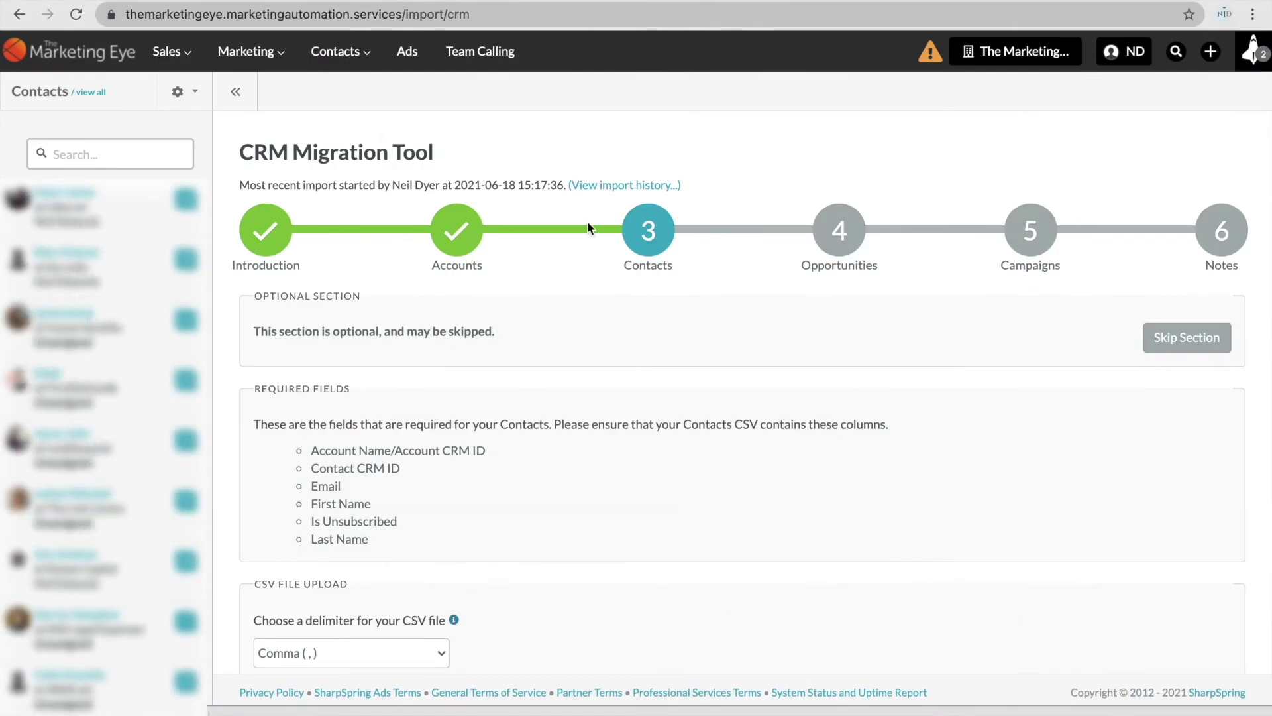
Upload Contact CRM.csv to the Contacts step of the import.
scroll(499, 438, "down", 3)
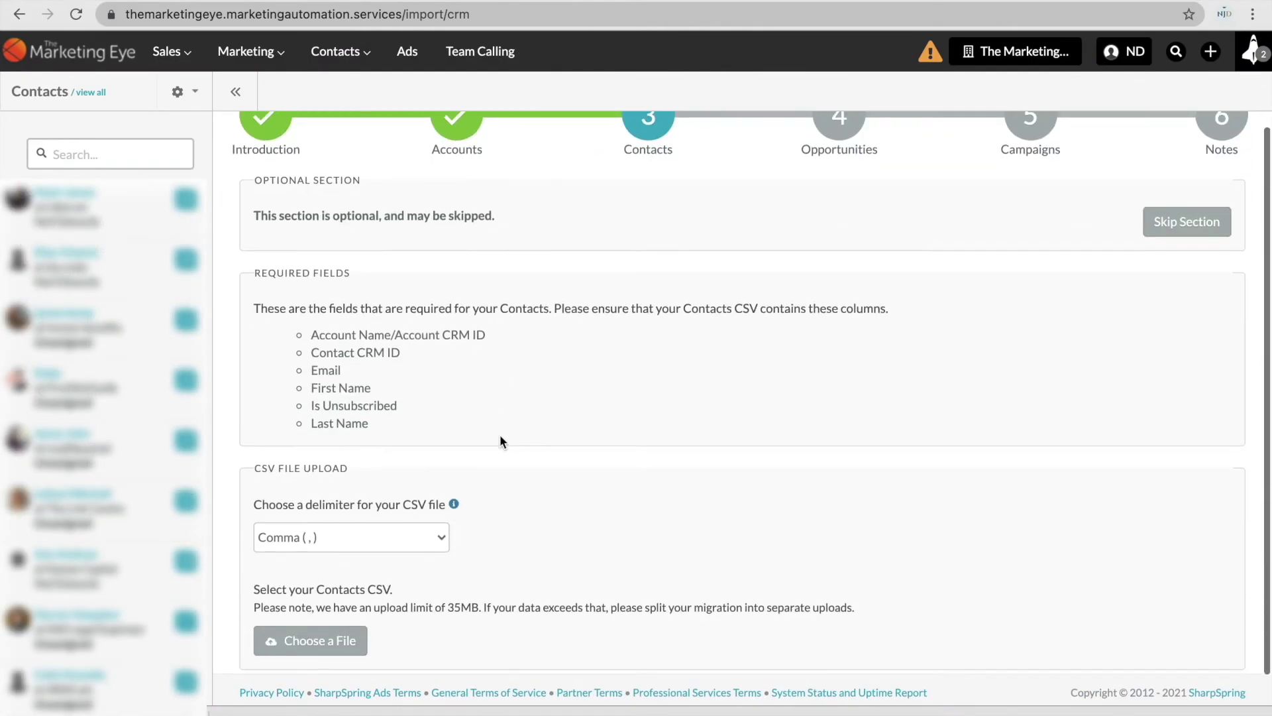
left_click(311, 646)
left_click(502, 253)
double_click(502, 252)
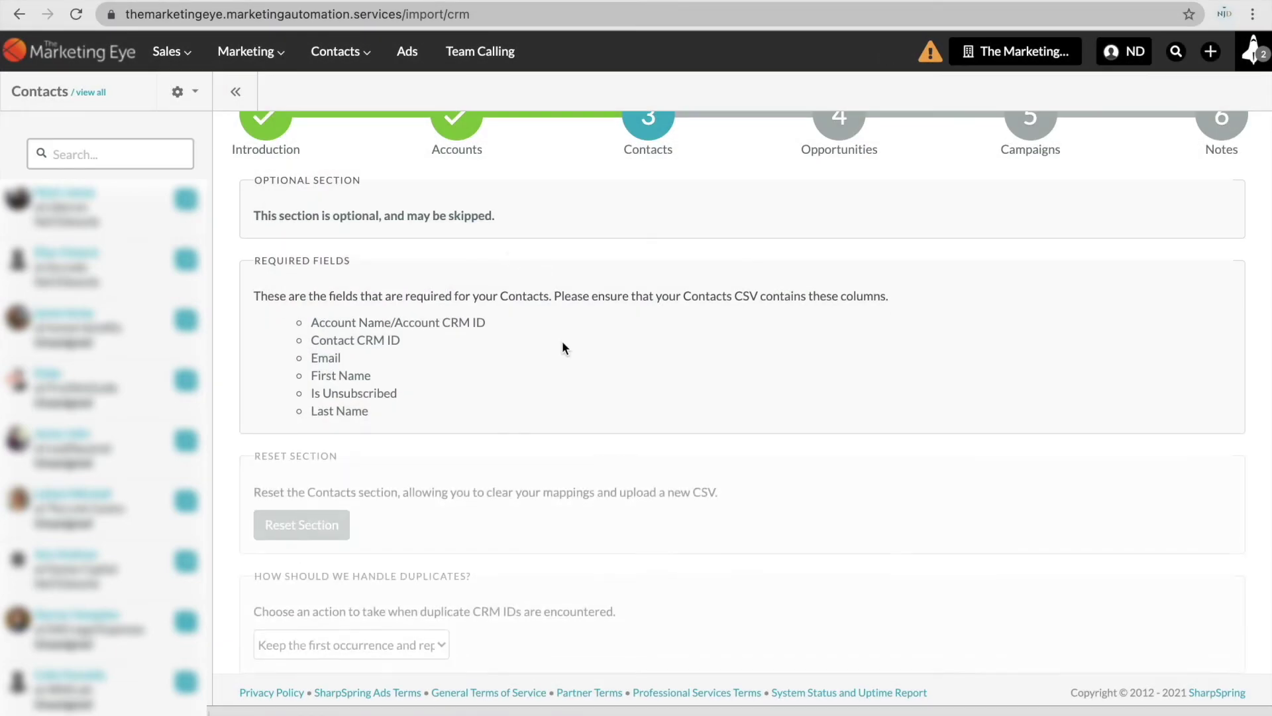
Keep the default duplicate CRM ID handling and Unqualified Leads as the new-lead type.
scroll(562, 343, "down", 4)
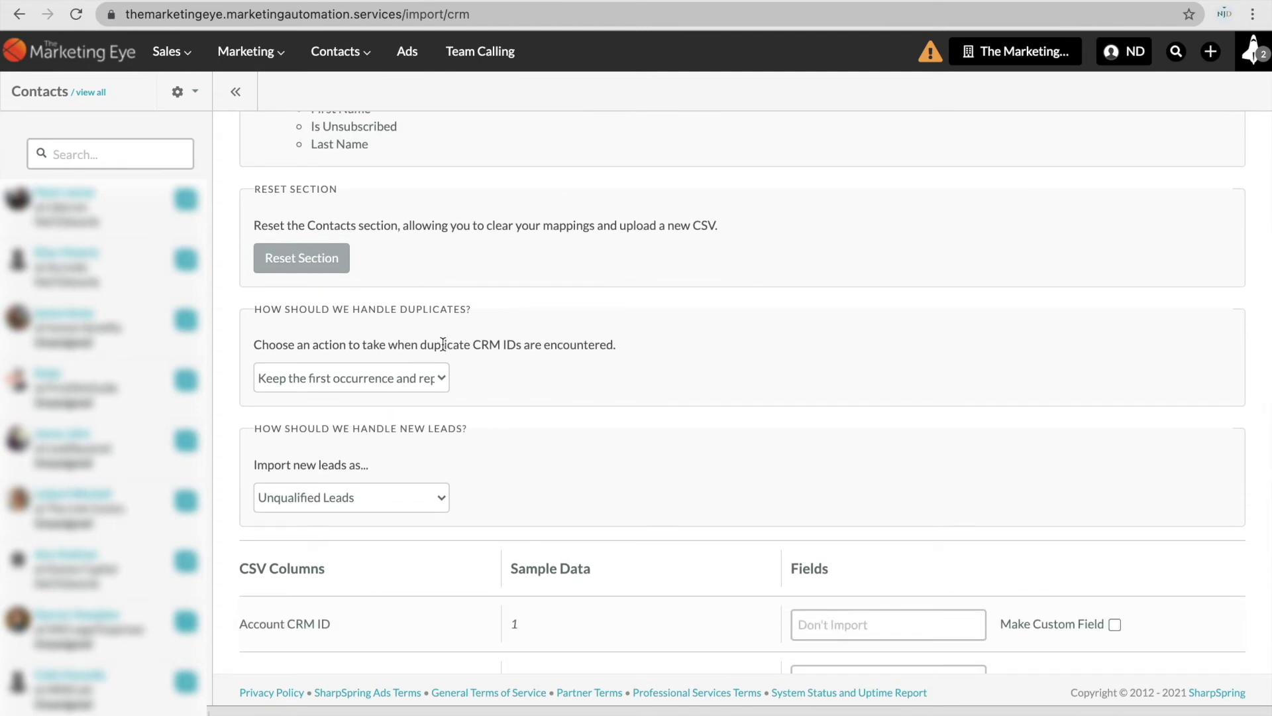
left_click(427, 379)
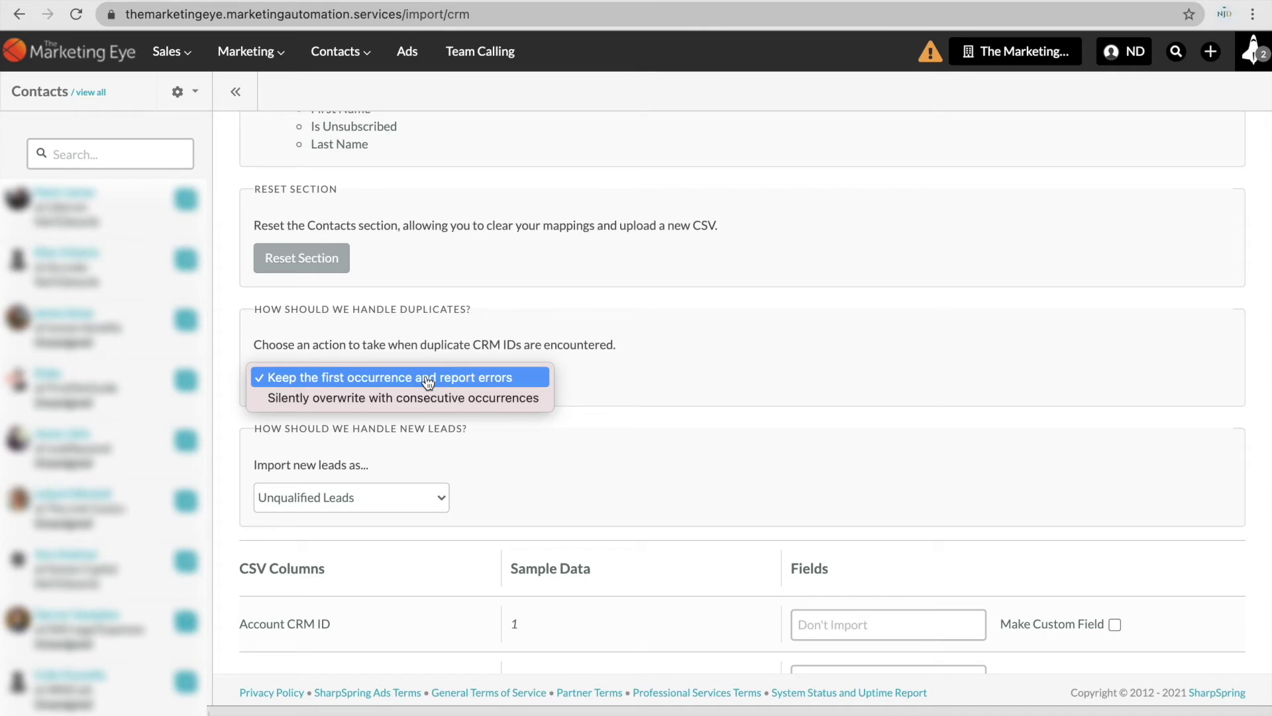
left_click(471, 330)
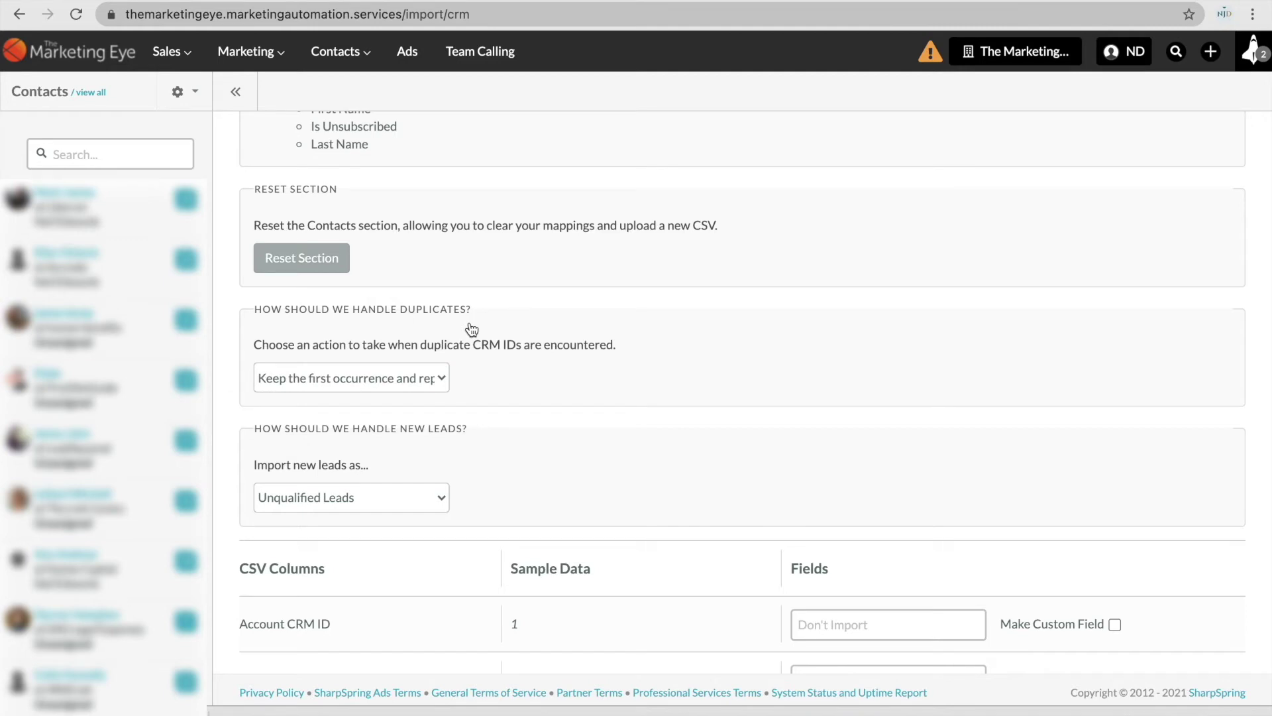
scroll(485, 359, "down", 5)
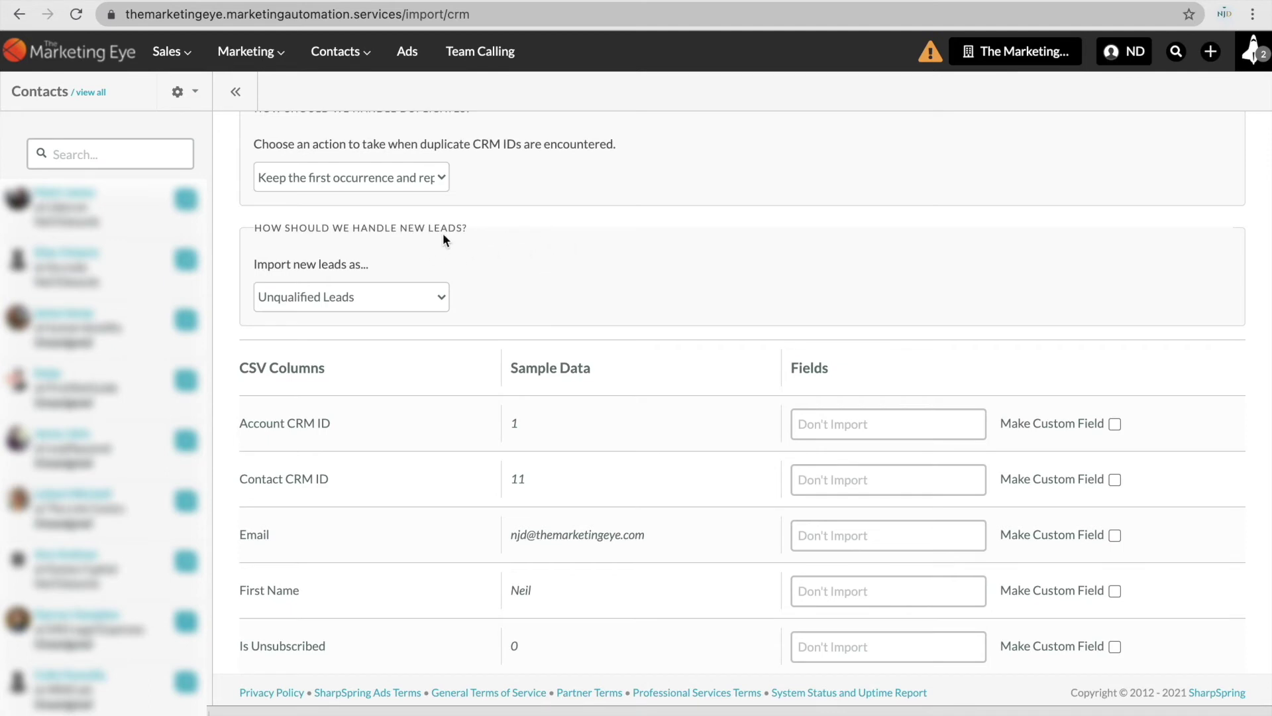
left_click(450, 301)
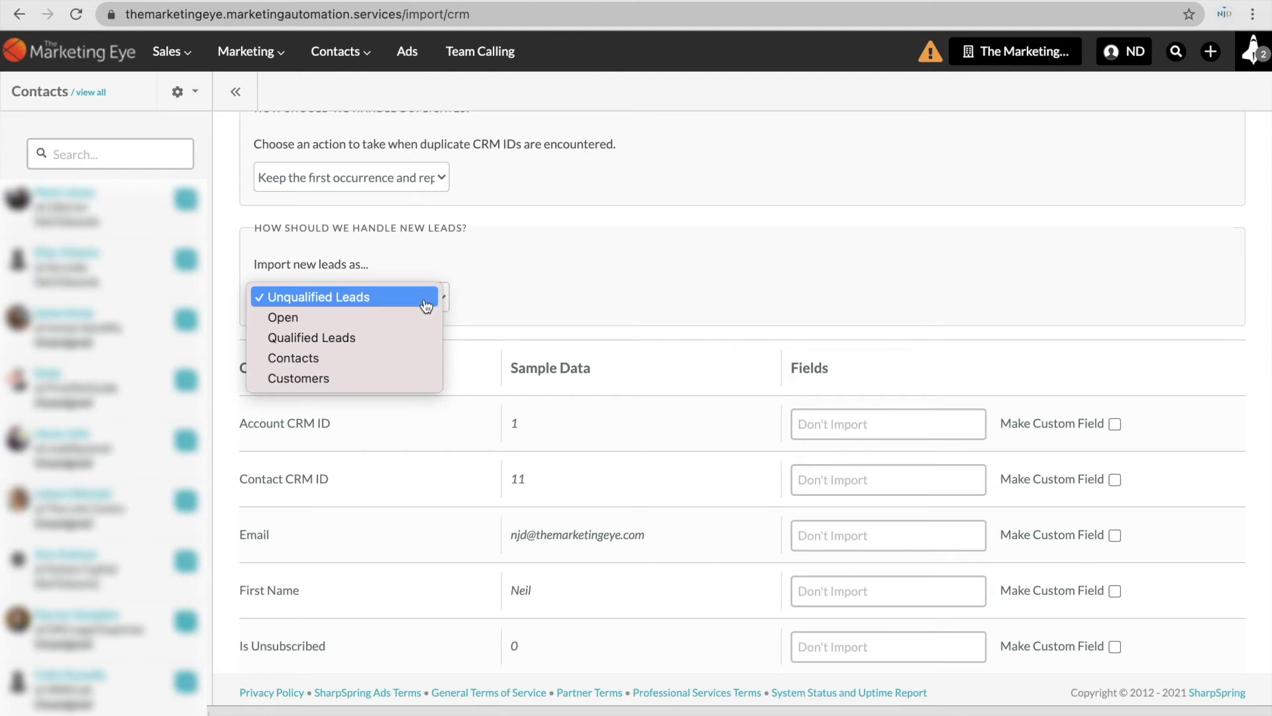
left_click(425, 305)
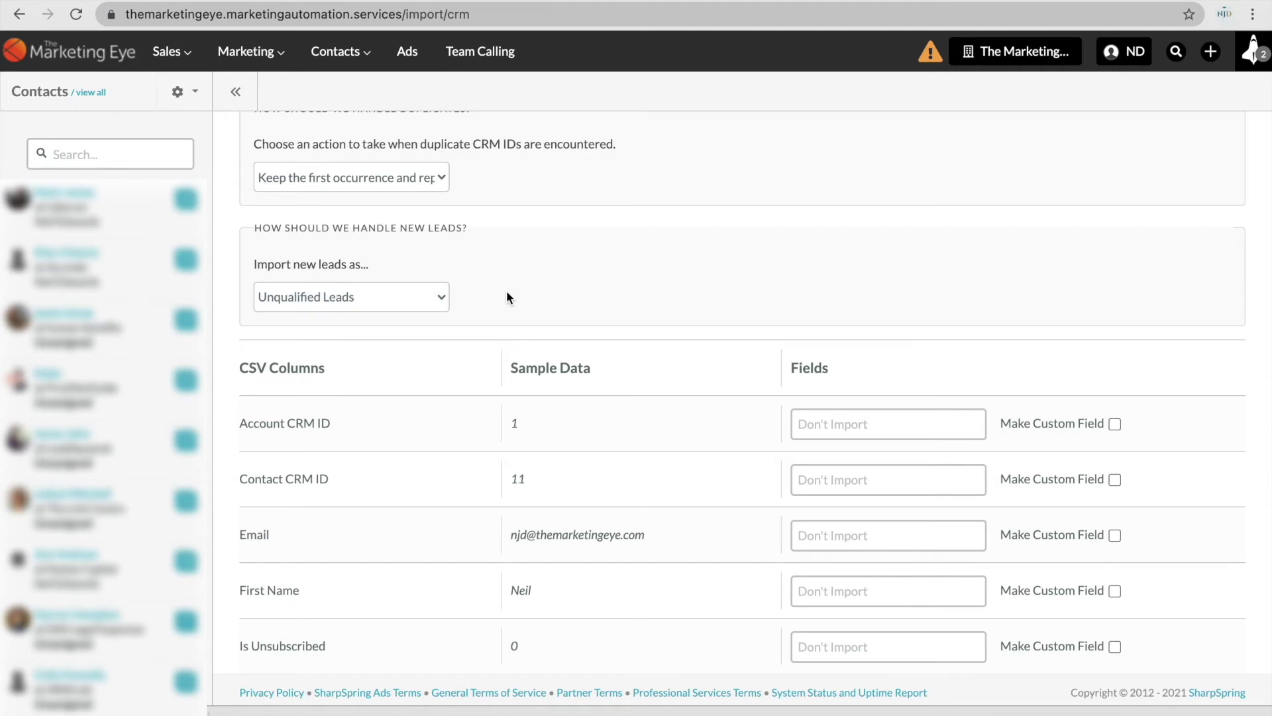
scroll(593, 294, "down", 3)
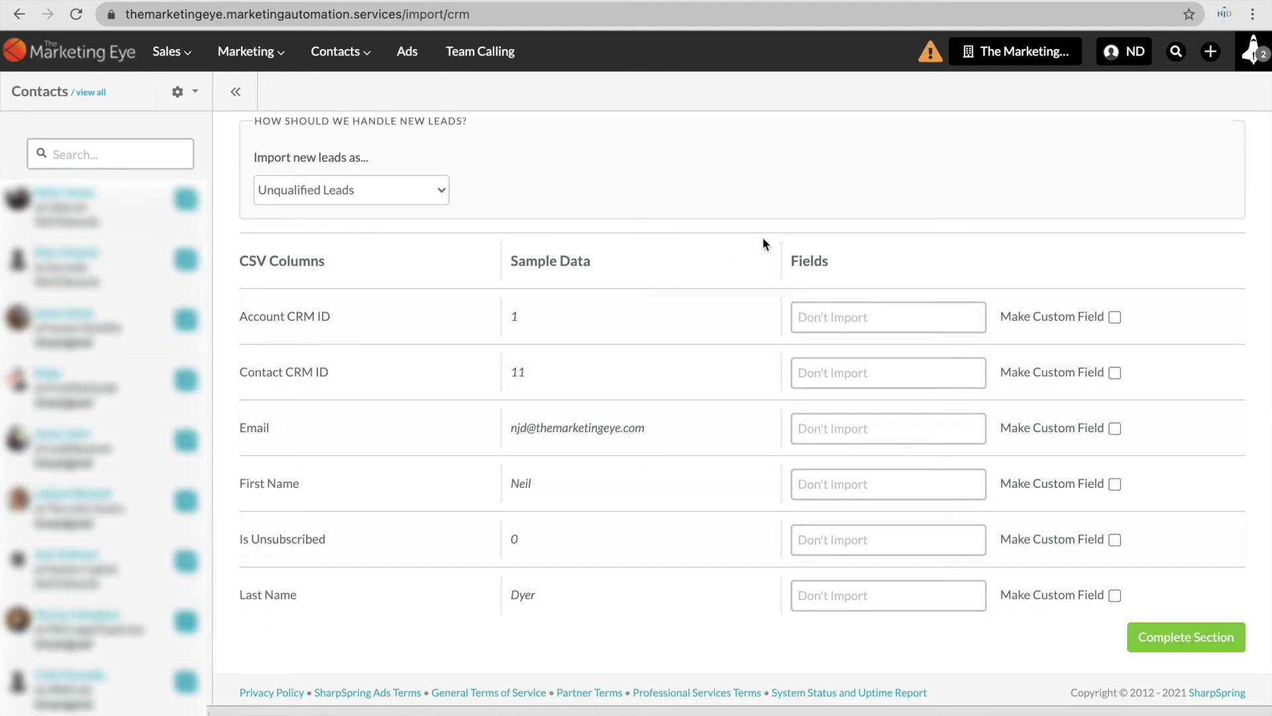
Map the Account CRM ID, Contact CRM ID and Email columns to their matching system fields.
left_click(828, 313)
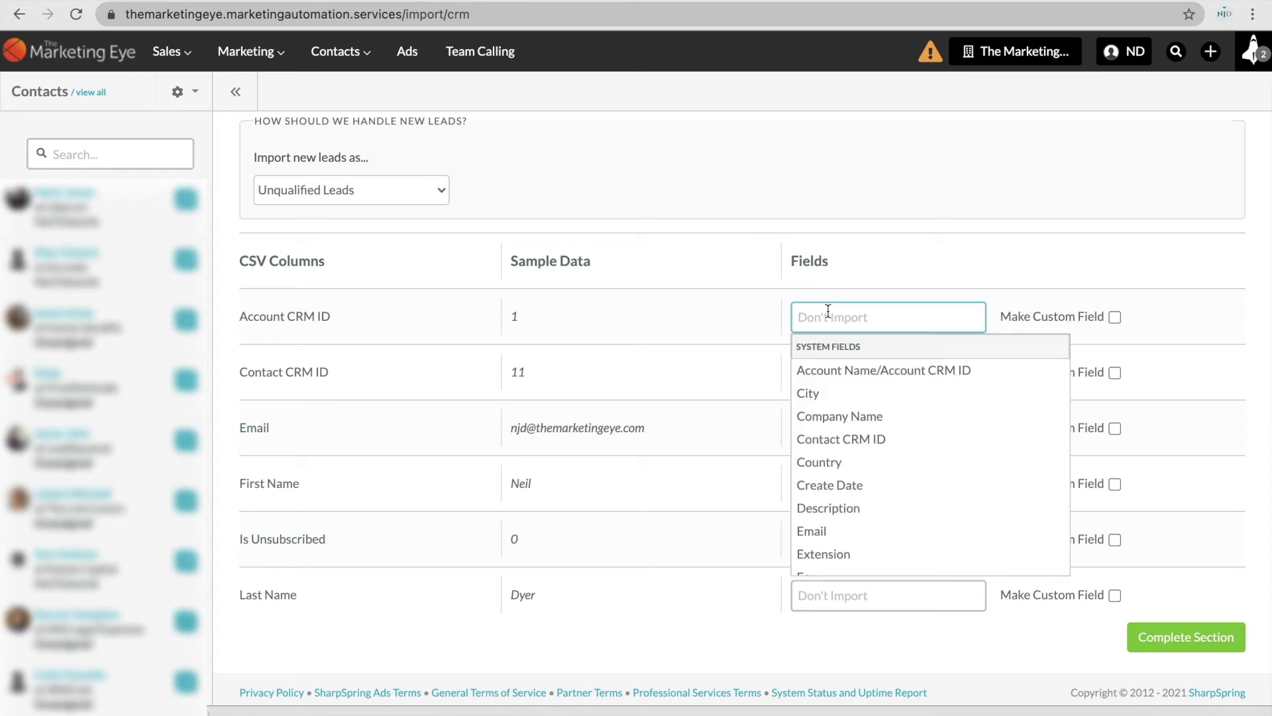
left_click(863, 370)
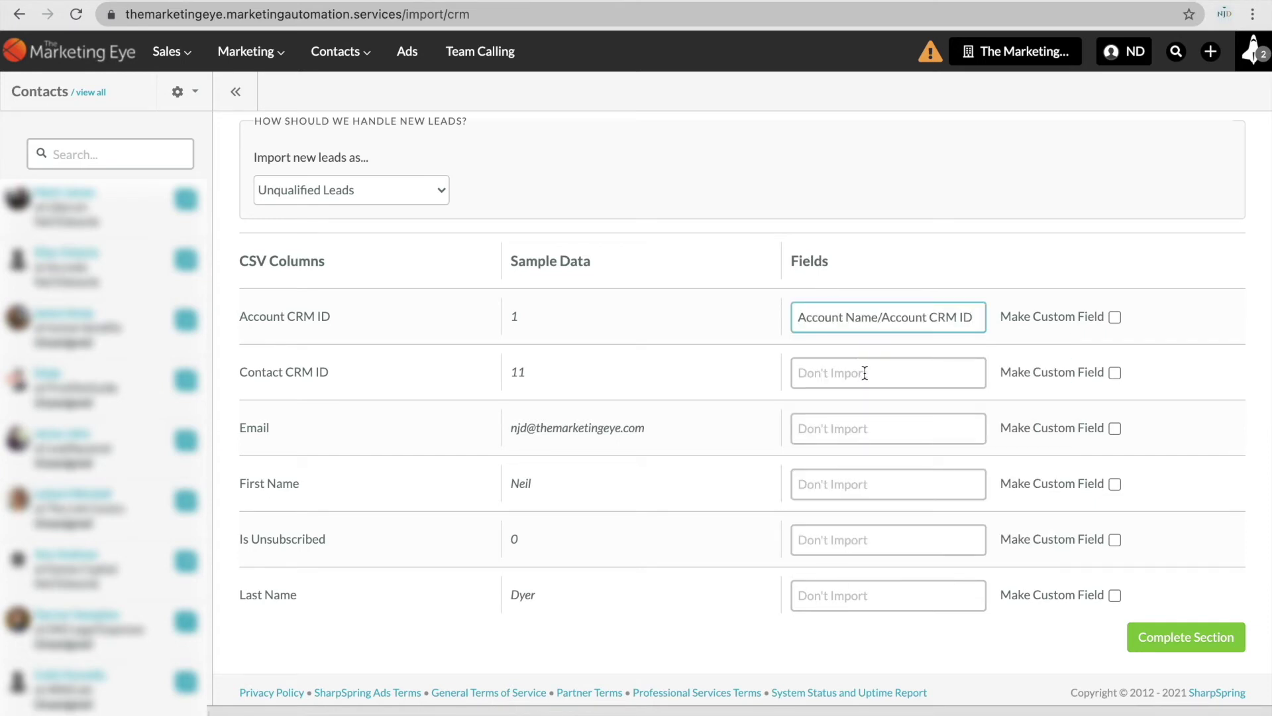
left_click(865, 373)
type("crm")
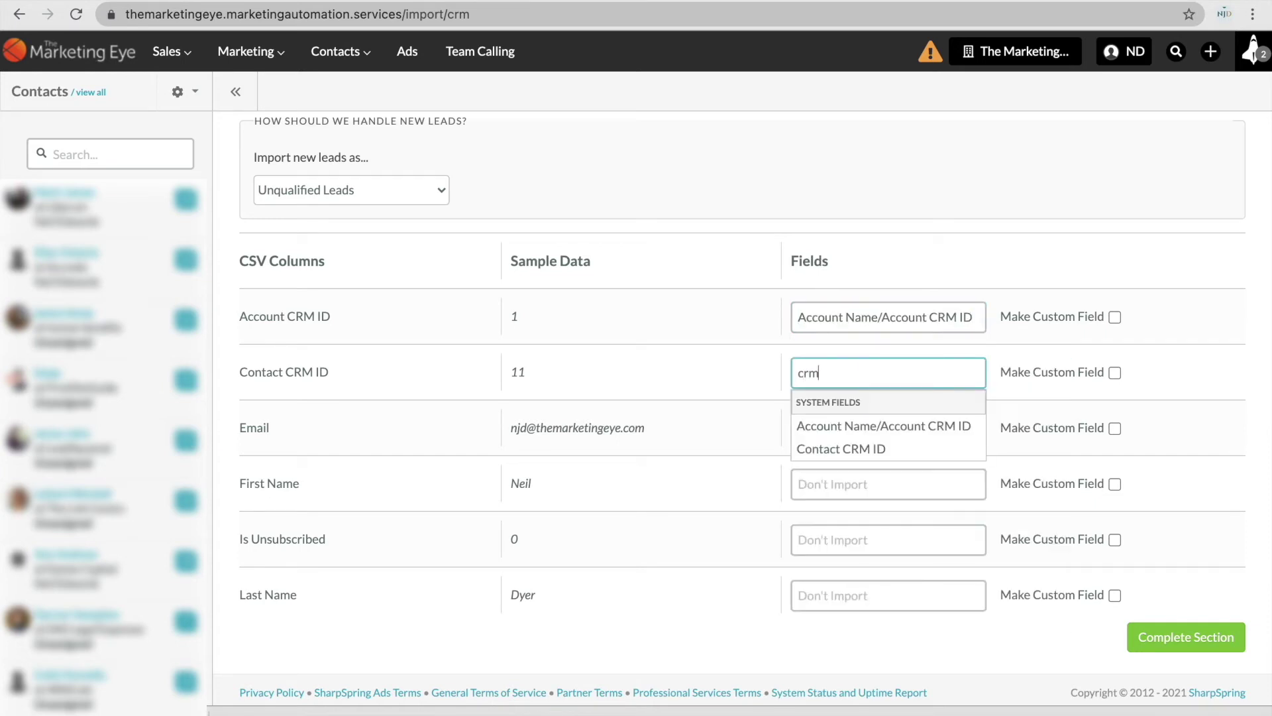
left_click(860, 450)
left_click(860, 432)
type("emai")
left_click(855, 475)
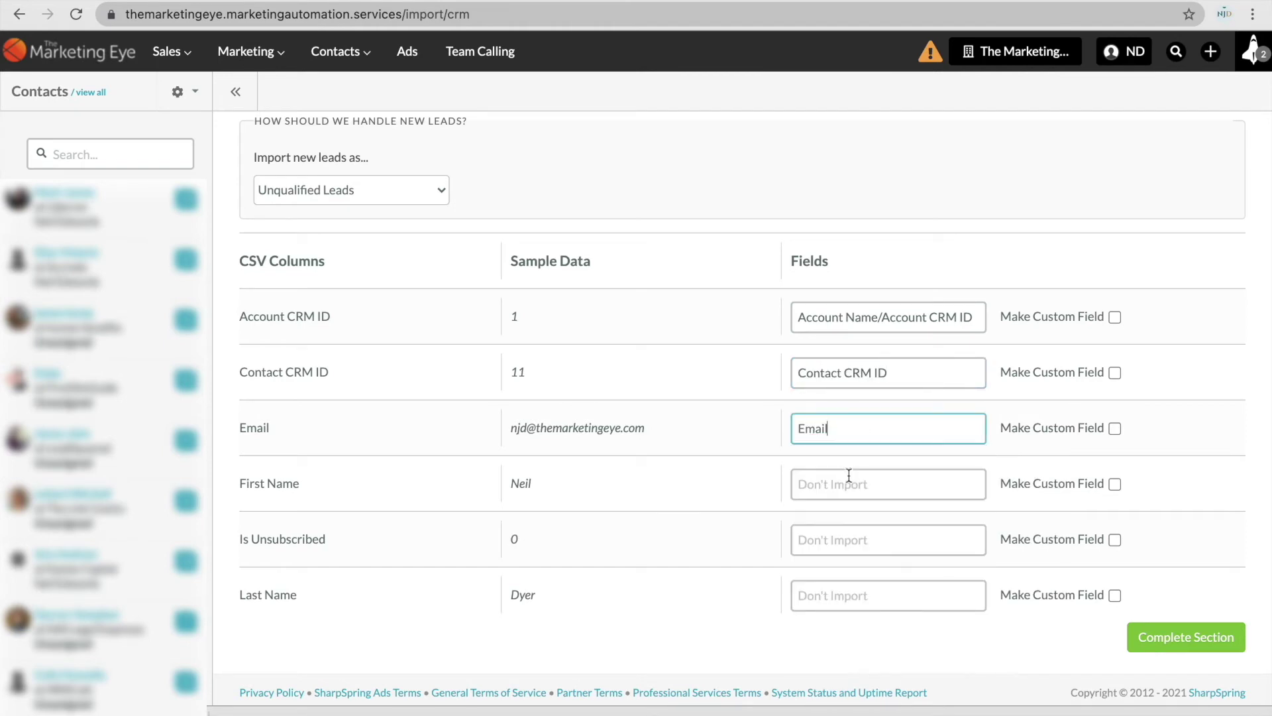
Map the First Name, Is Unsubscribed and Last Name columns to their matching system fields.
left_click(847, 487)
type("Firs")
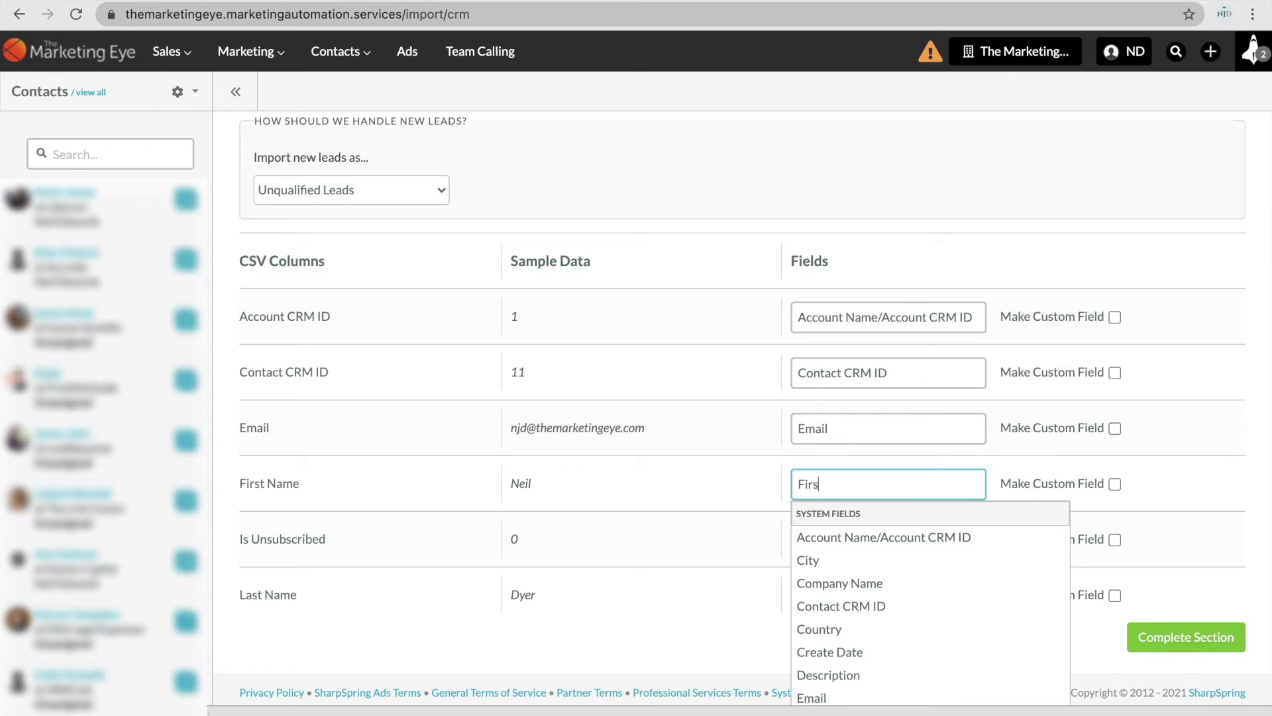
left_click(845, 536)
left_click(841, 543)
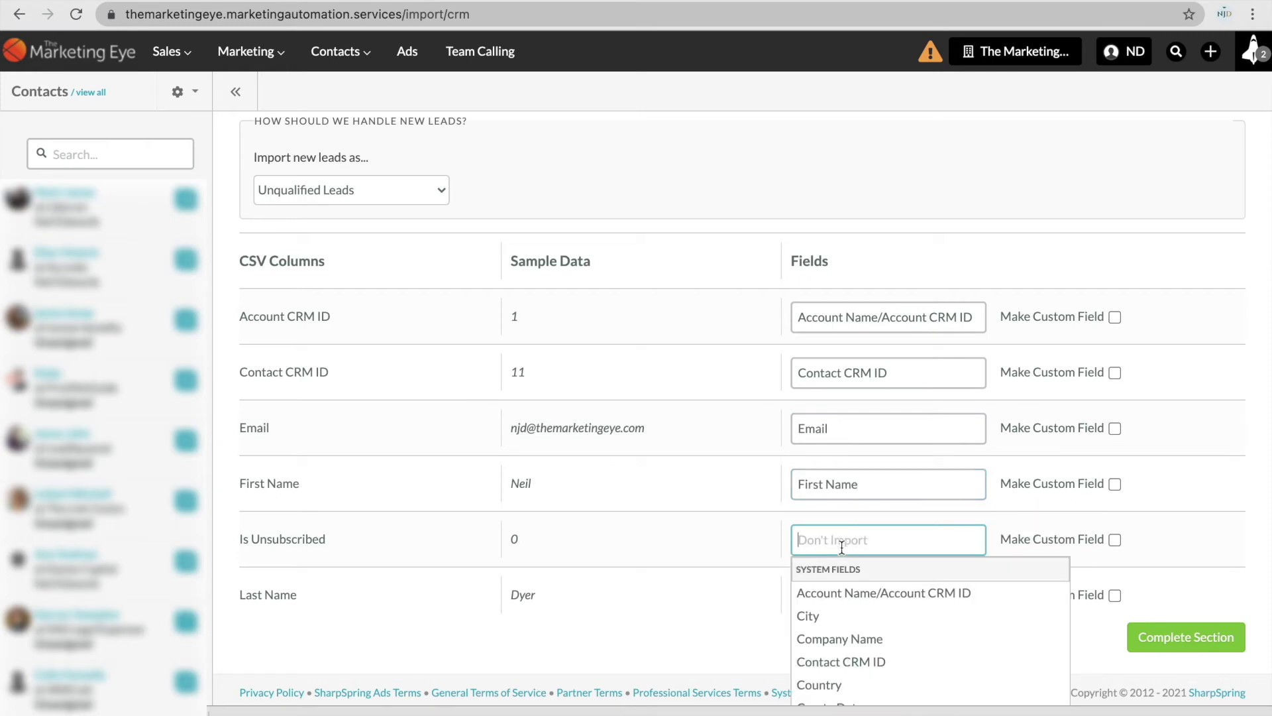
type("is un")
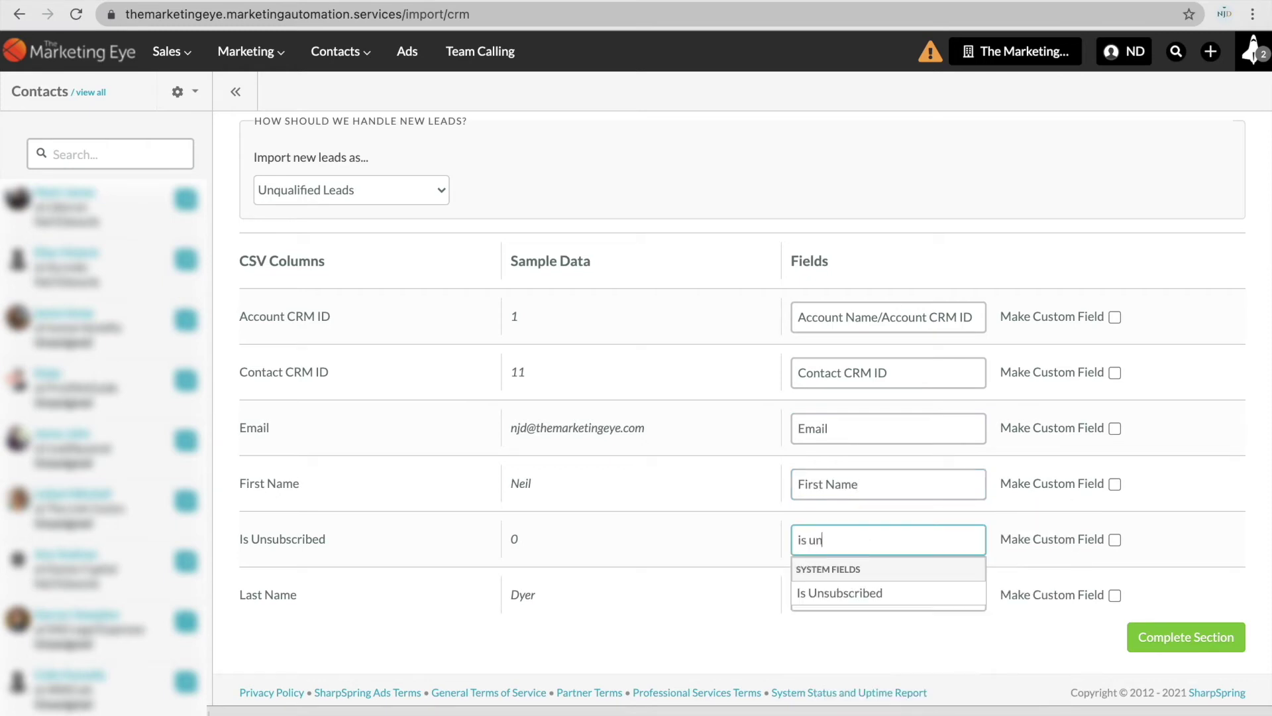
left_click(845, 585)
left_click(842, 595)
type("la")
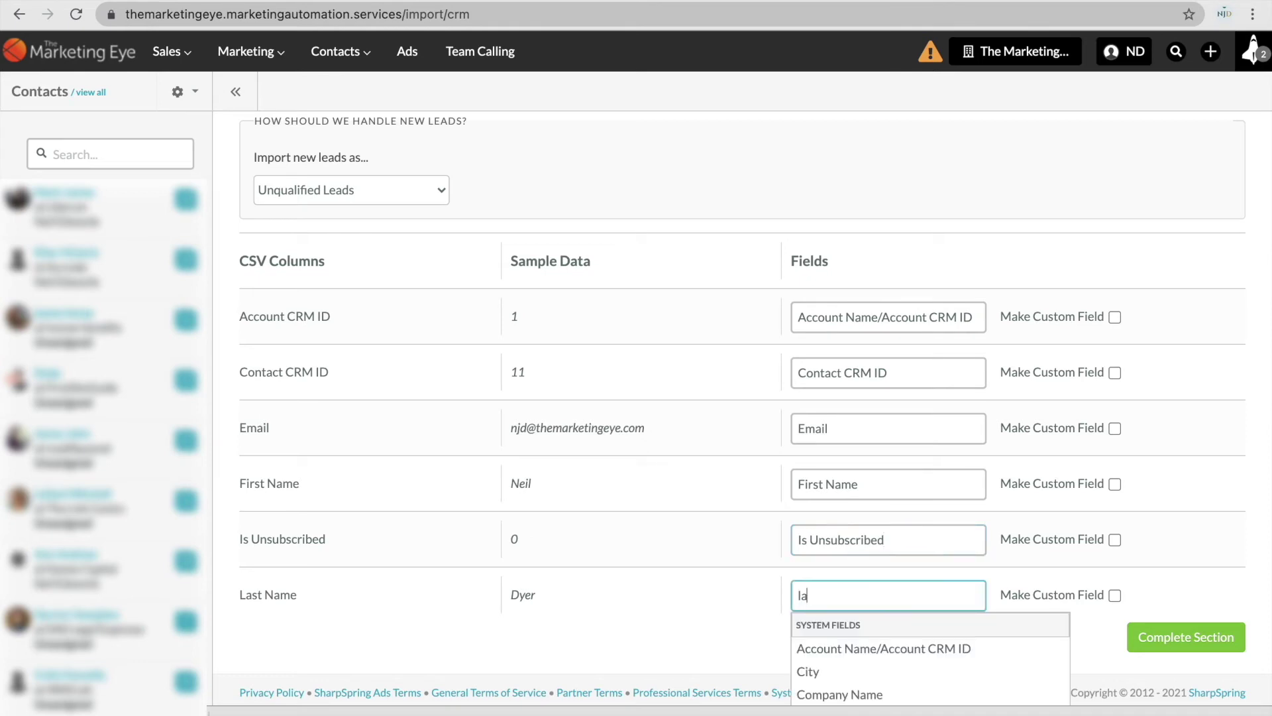
type("st n")
left_click(850, 648)
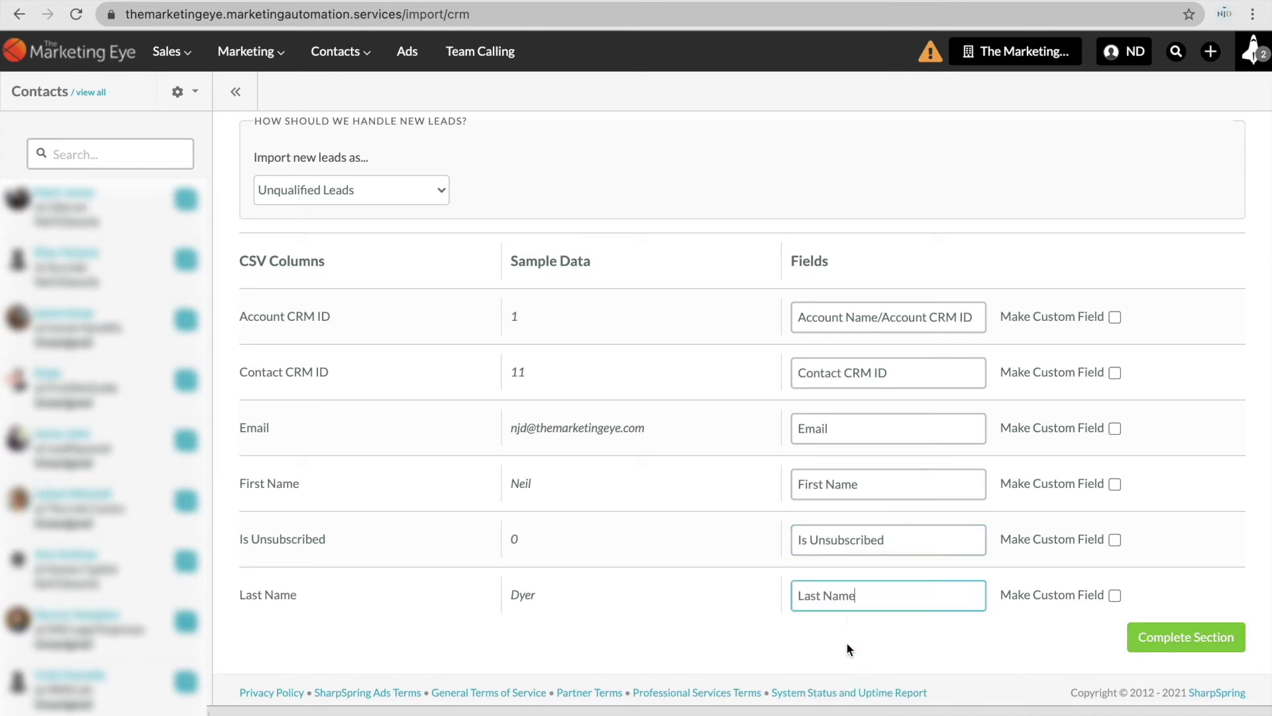
scroll(910, 182, "up", 5)
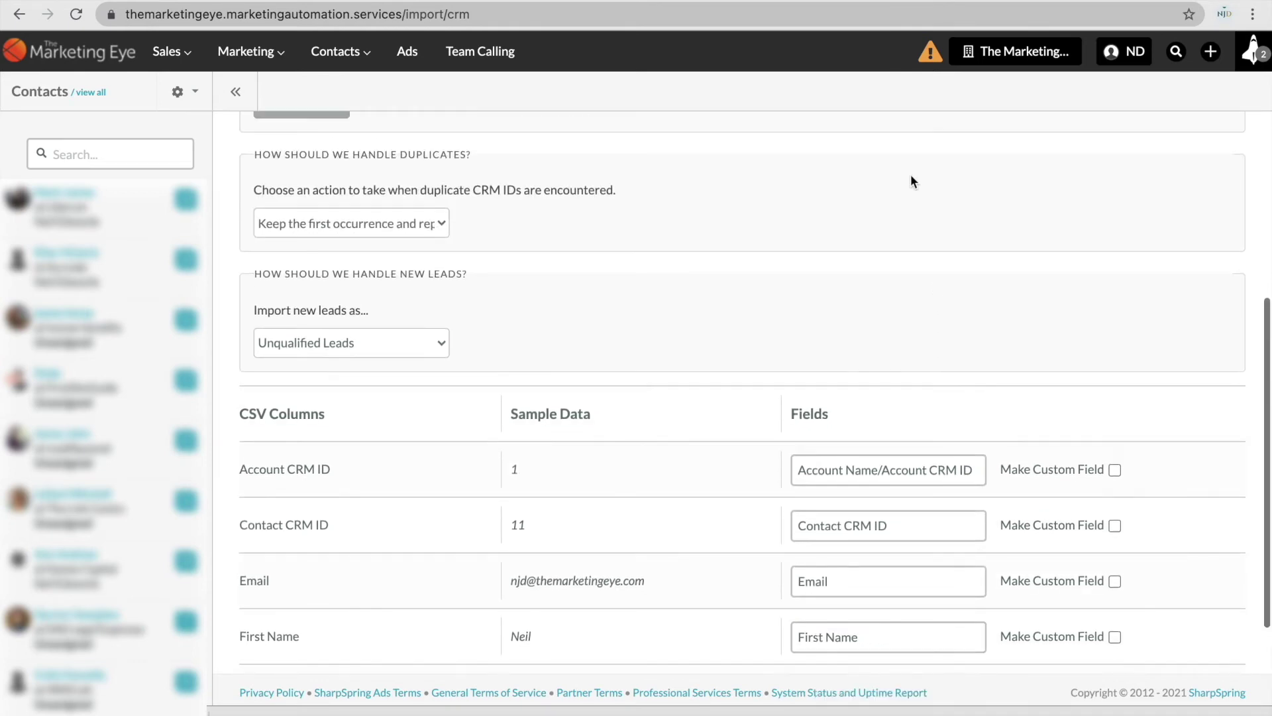
scroll(910, 174, "up", 3)
scroll(910, 179, "down", 9)
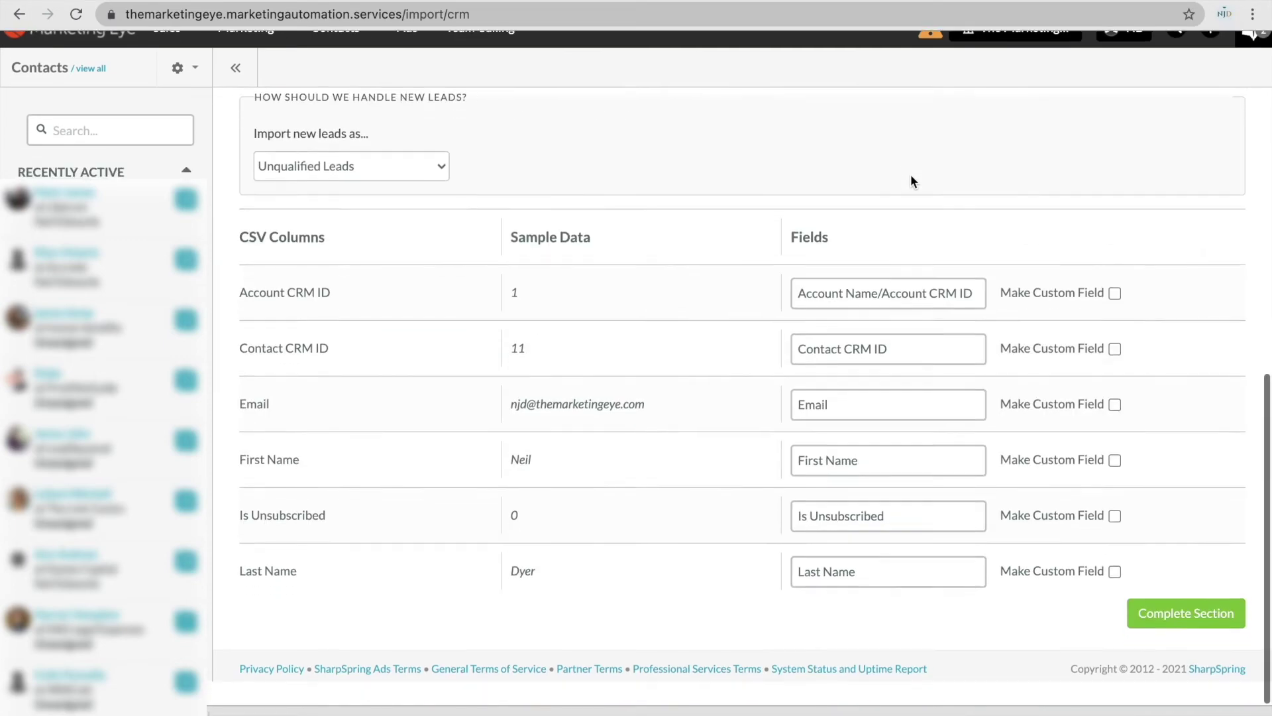
Complete the Contacts section, skip Opportunities, Campaigns and Notes, and run the import.
left_click(1186, 635)
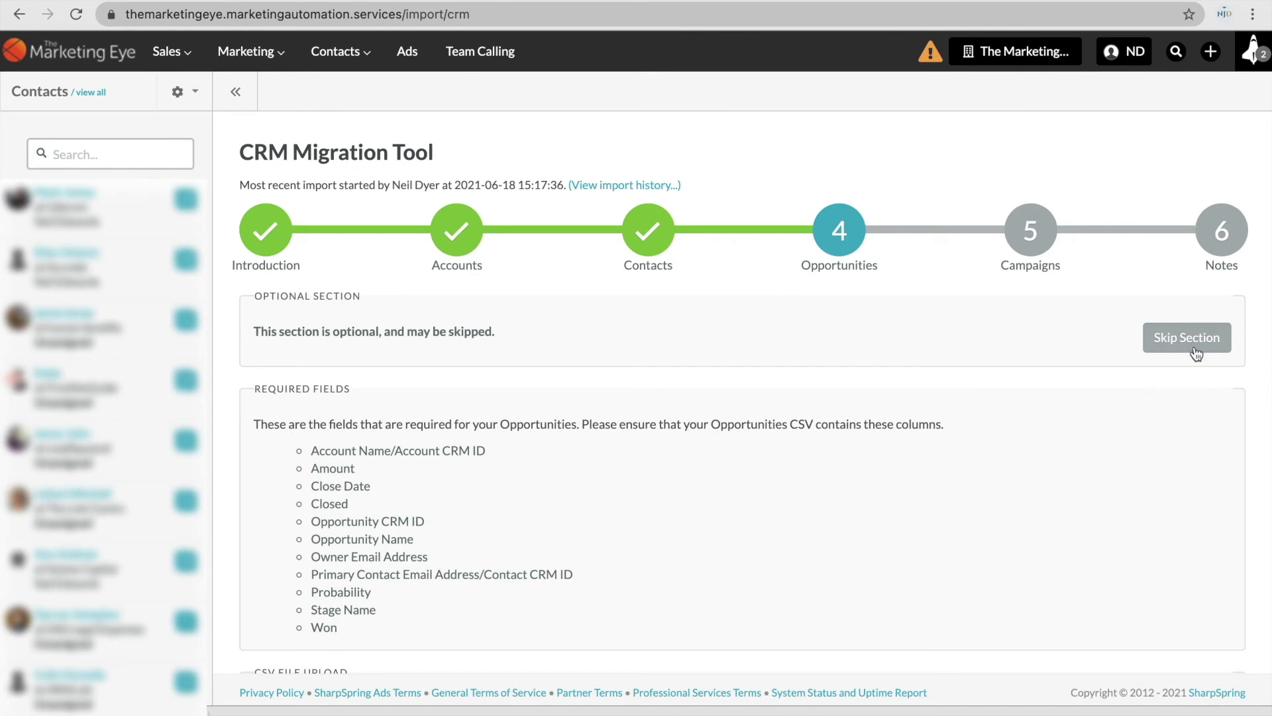
left_click(1194, 347)
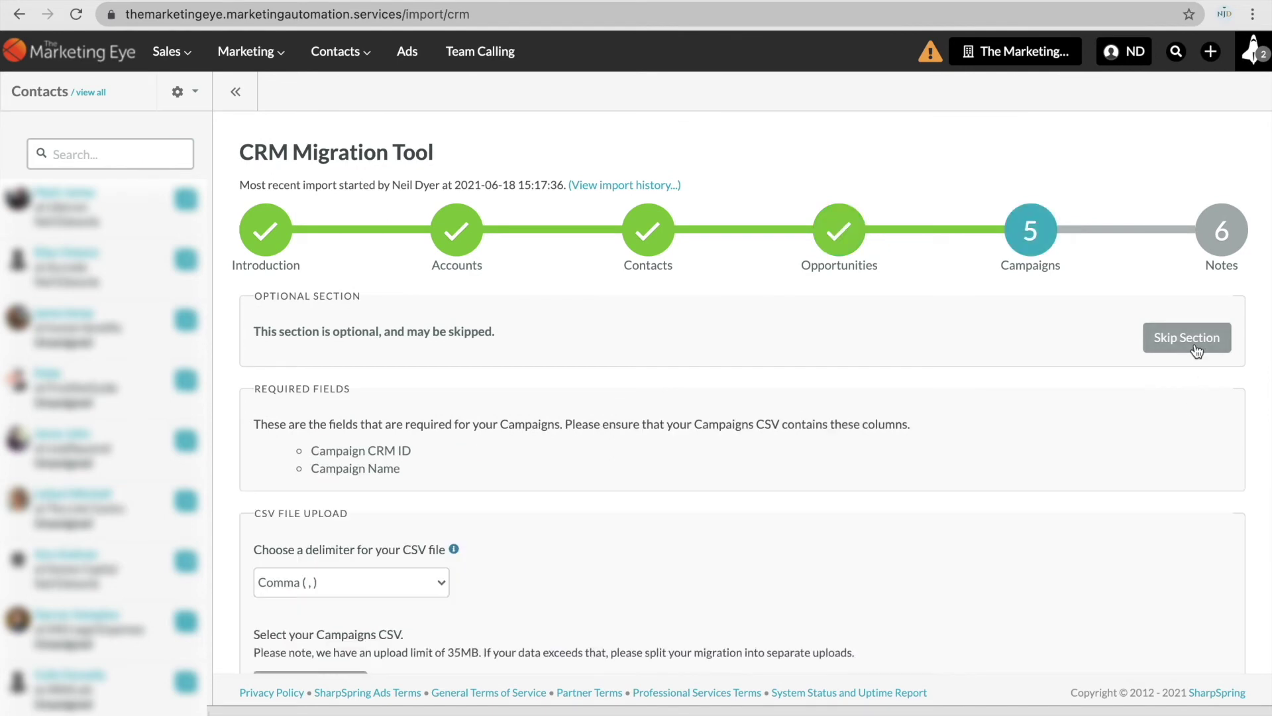
left_click(1196, 351)
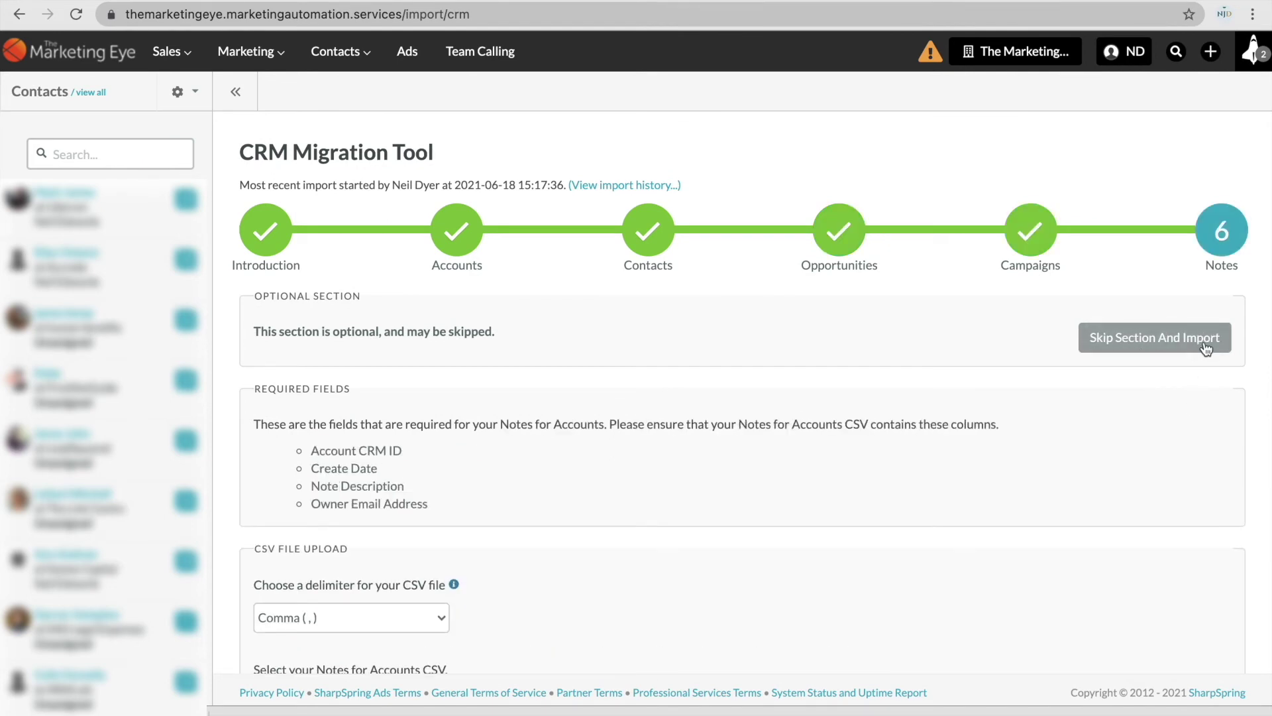
left_click(1205, 349)
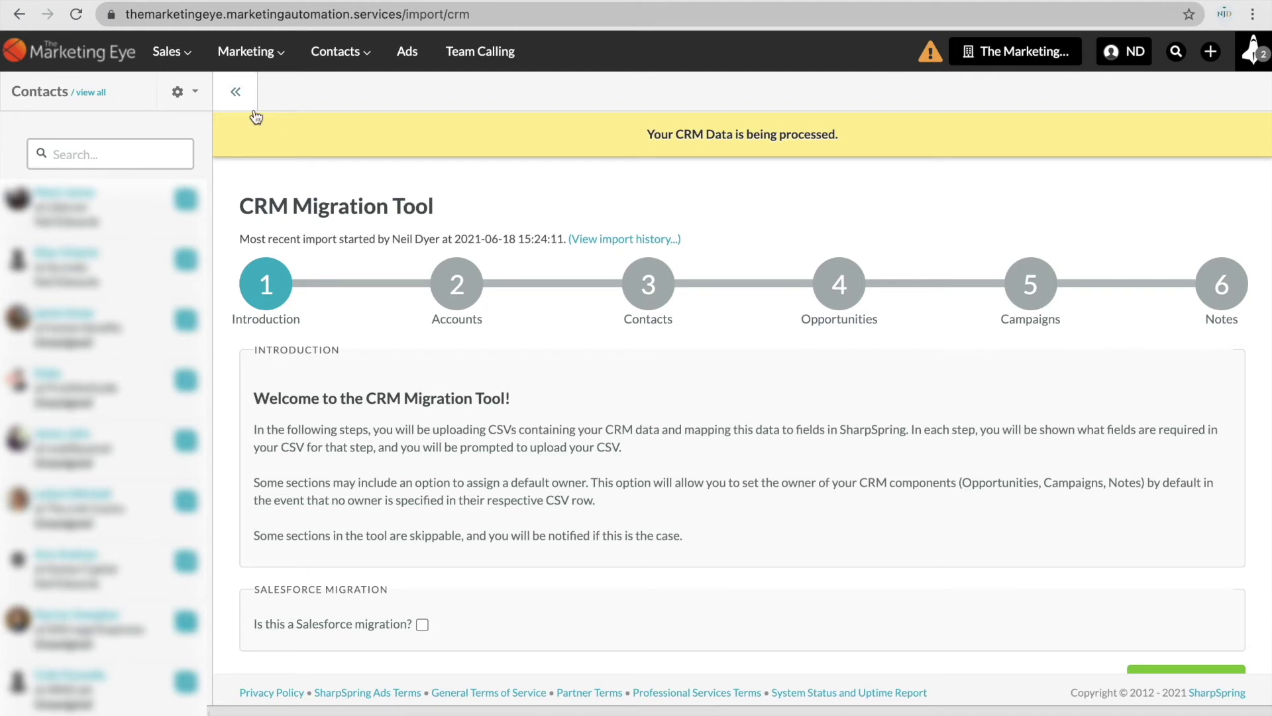
left_click(183, 57)
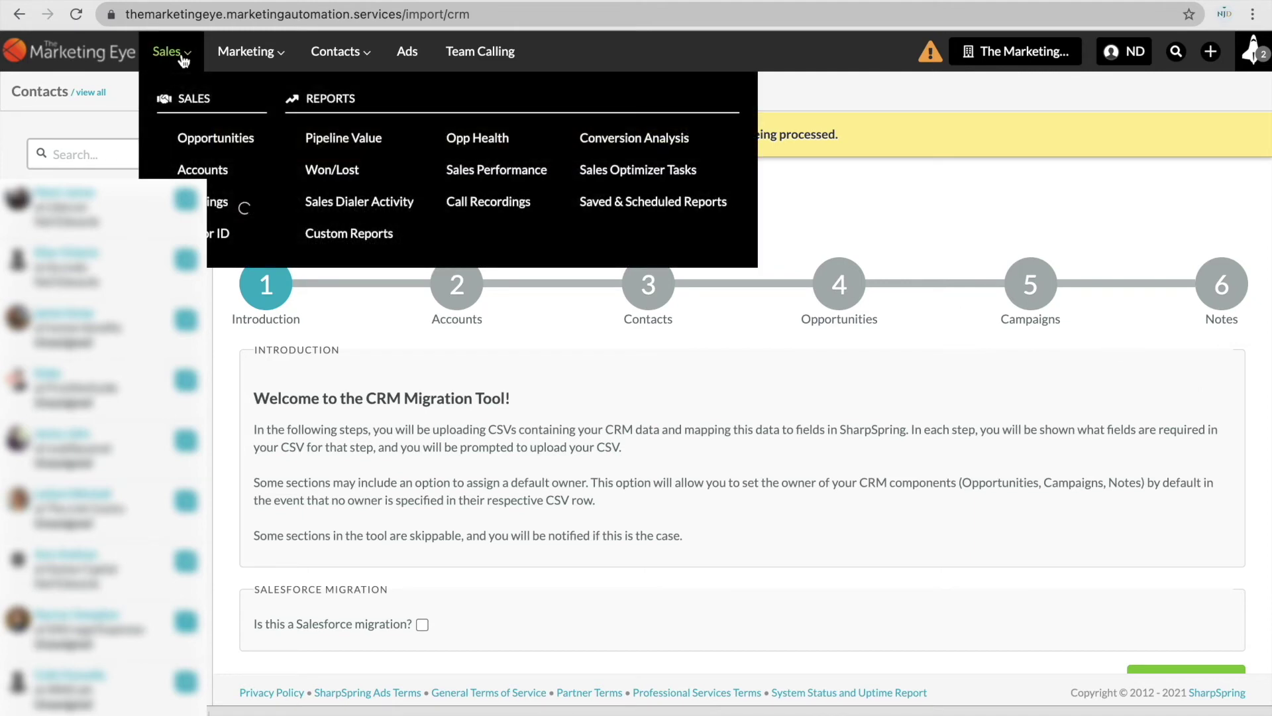
left_click(212, 168)
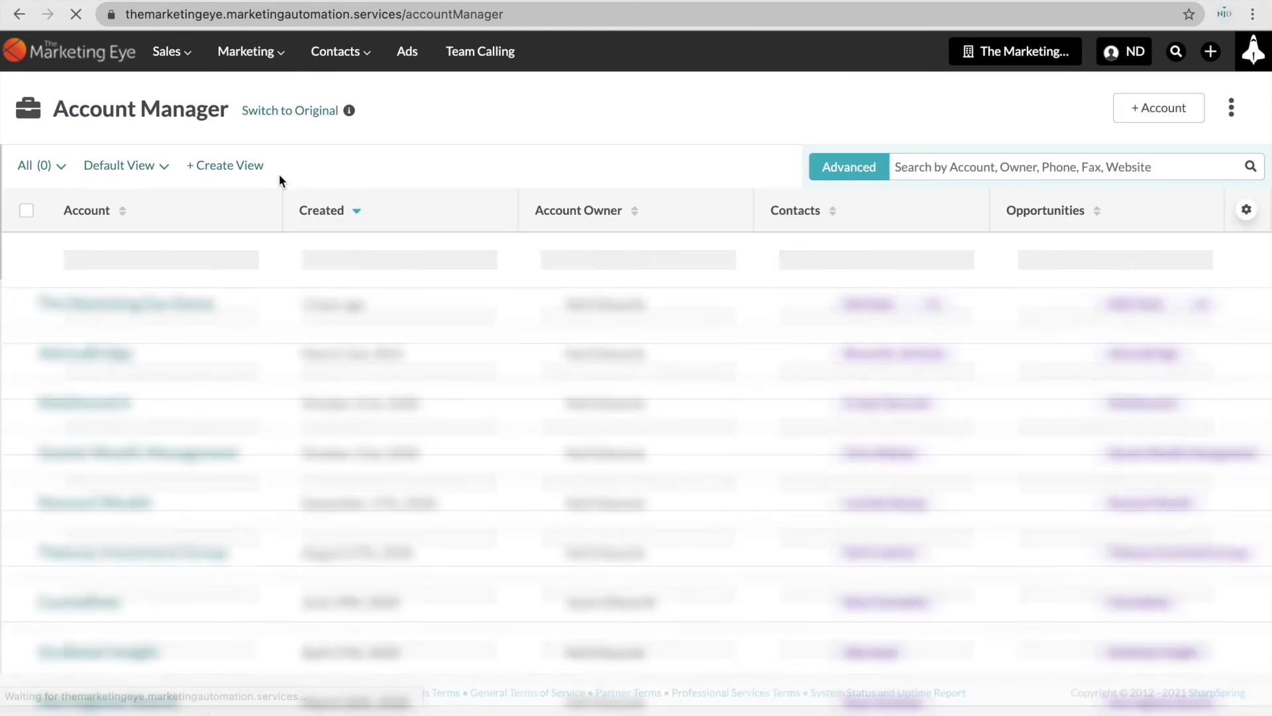
left_click(204, 252)
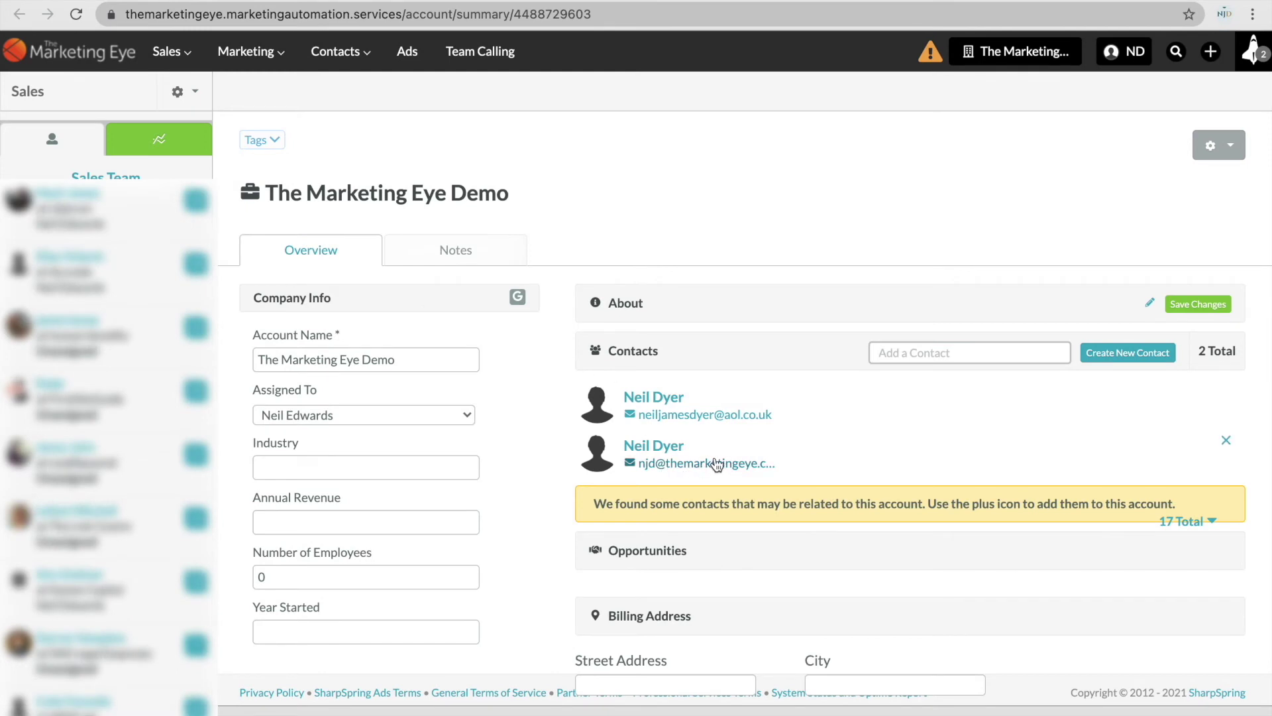
left_click(678, 454)
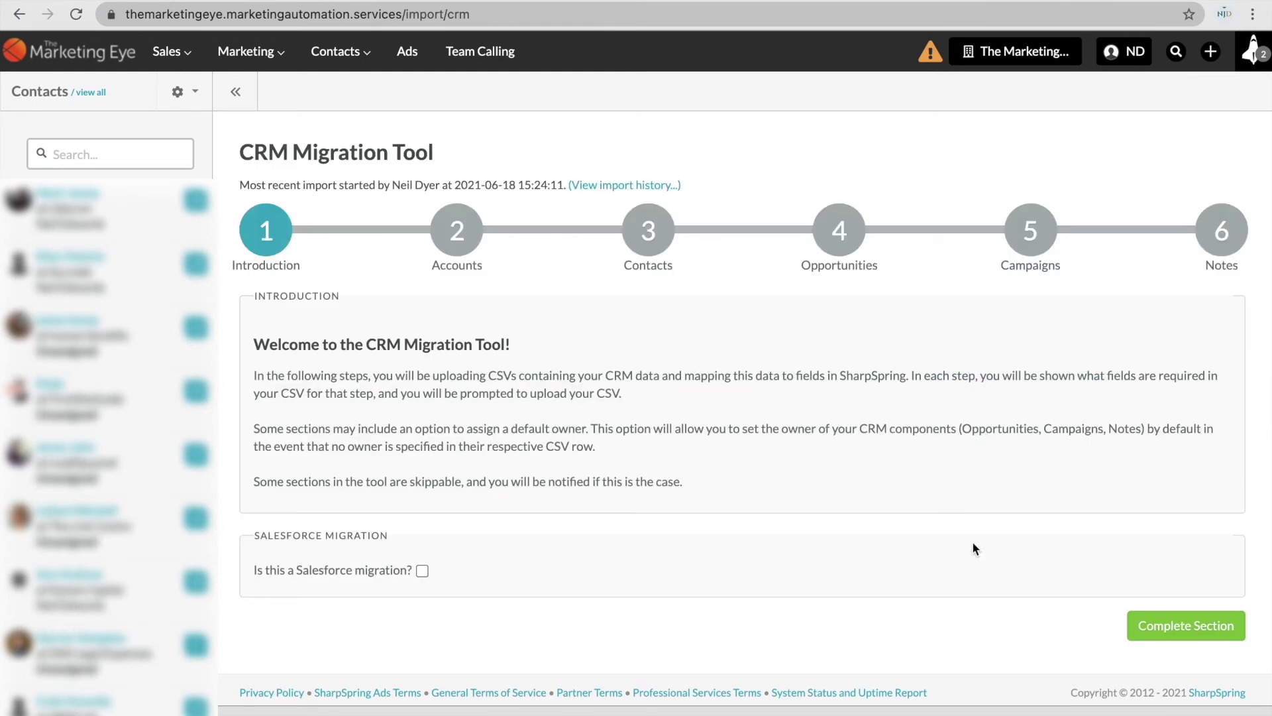
Complete the introduction, skip Accounts and Contacts, and review the Opportunities required fields list.
left_click(1148, 618)
left_click(1186, 351)
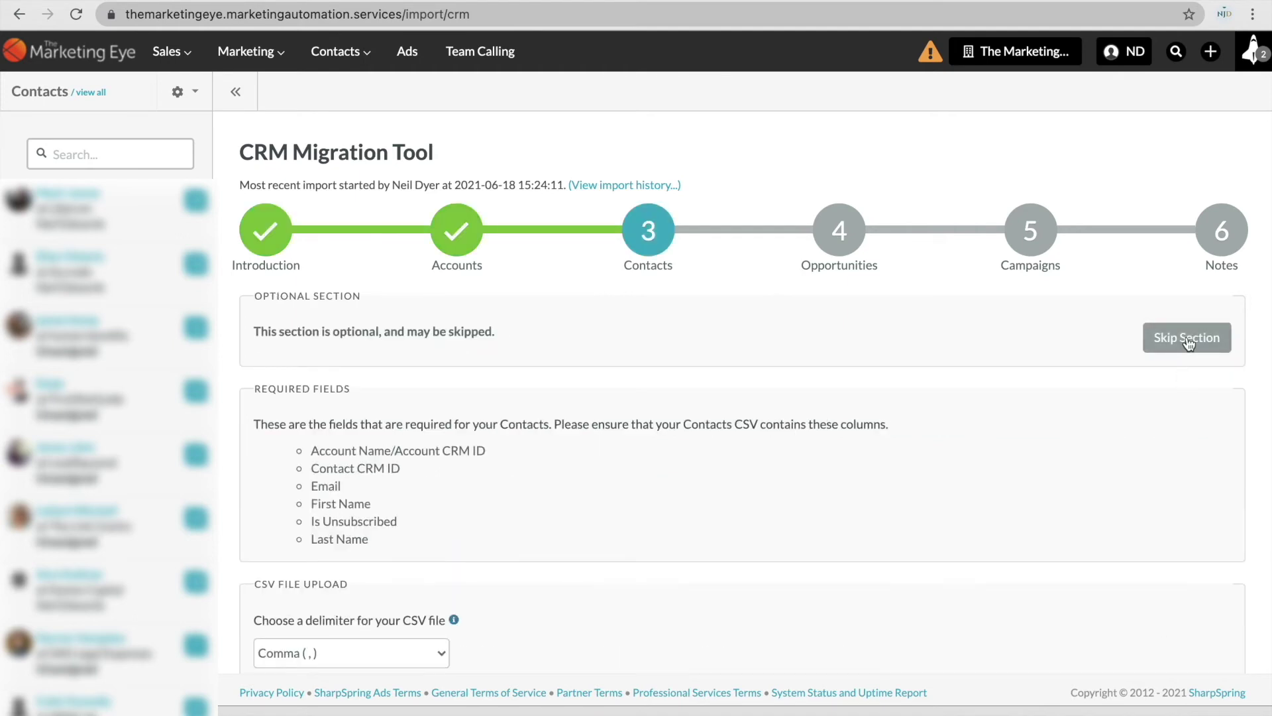
left_click(1187, 340)
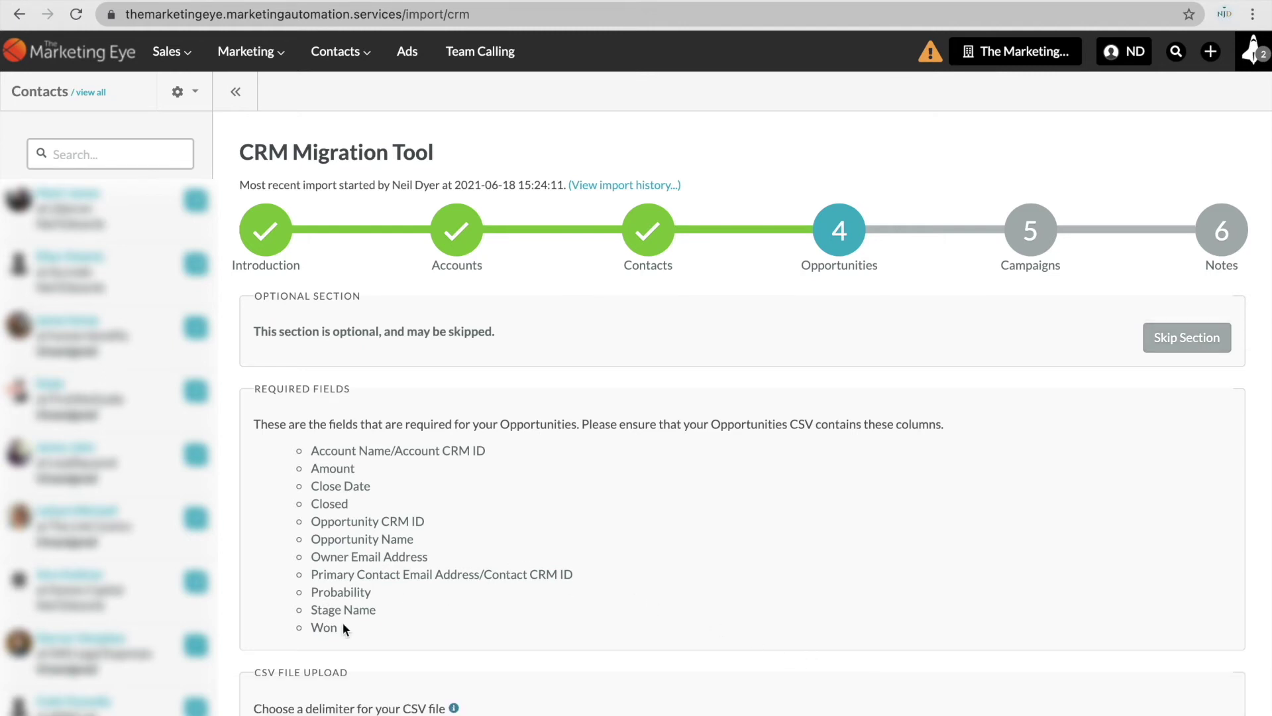
left_click_drag(344, 622, 304, 450)
left_click(381, 465)
Enter amount 100, close date 01/23/2022 and Closed 0 in the opportunity row.
key("super+Tab")
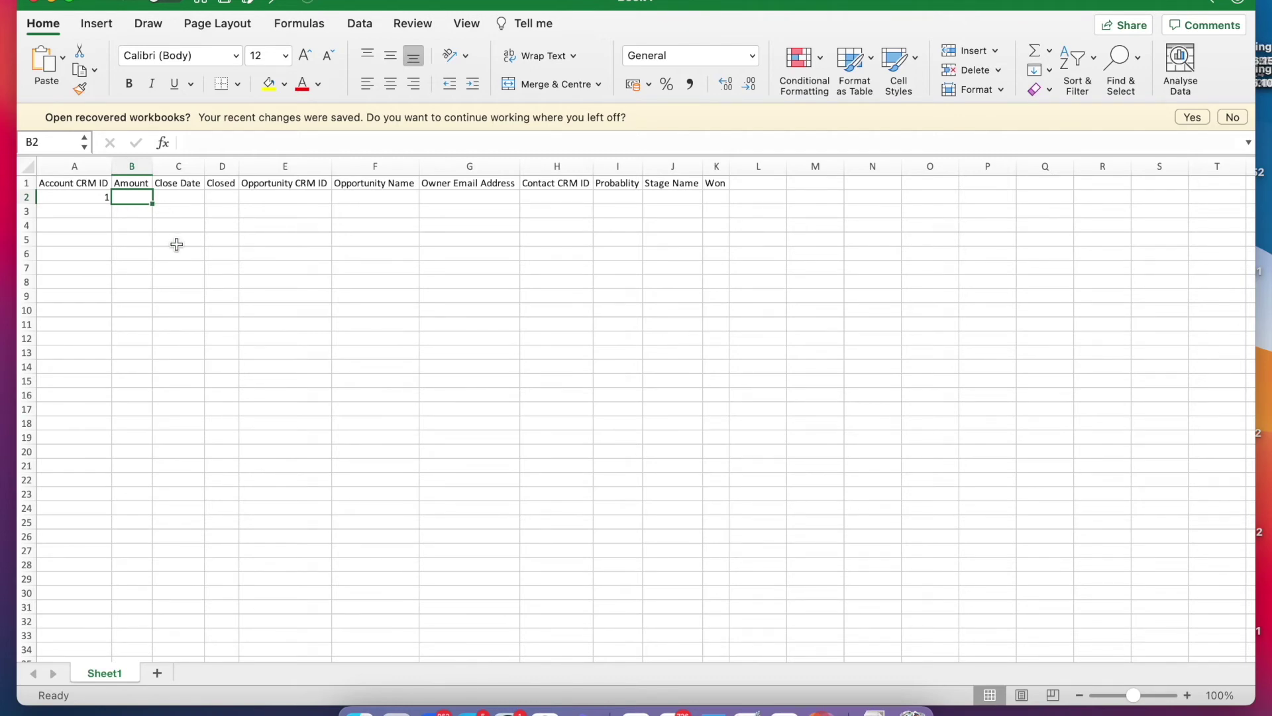
type("100")
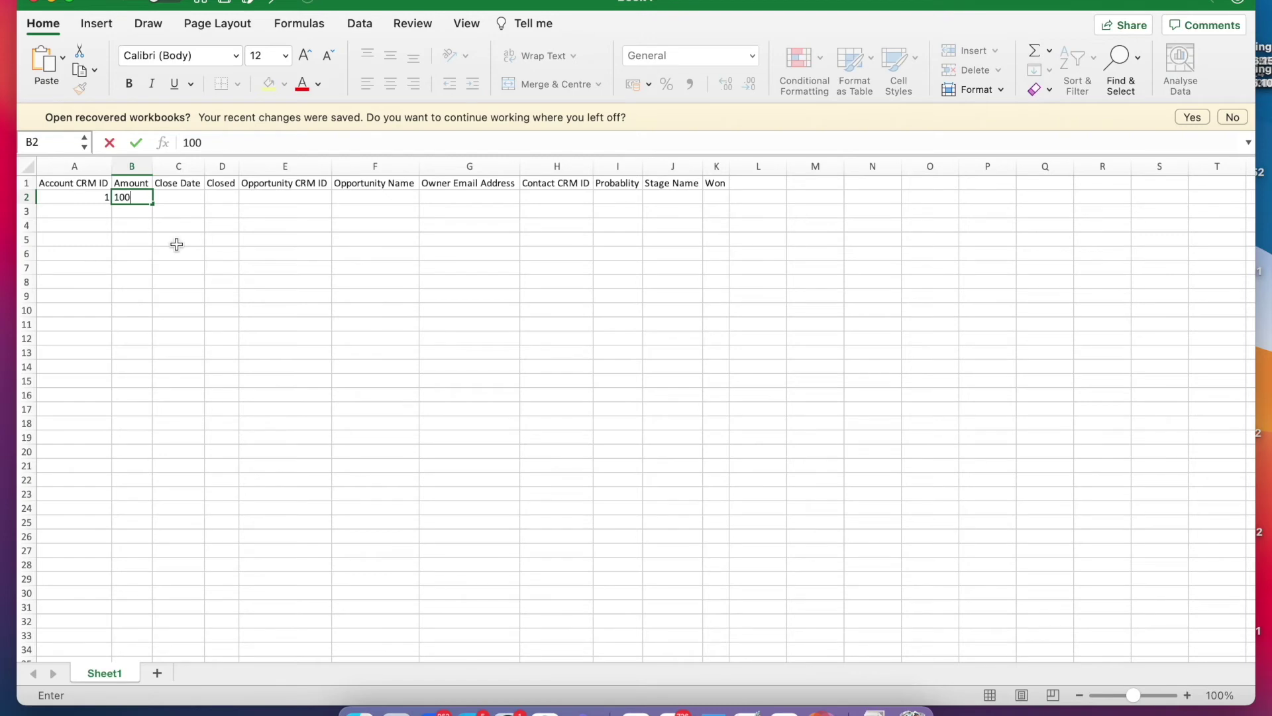
key("Tab")
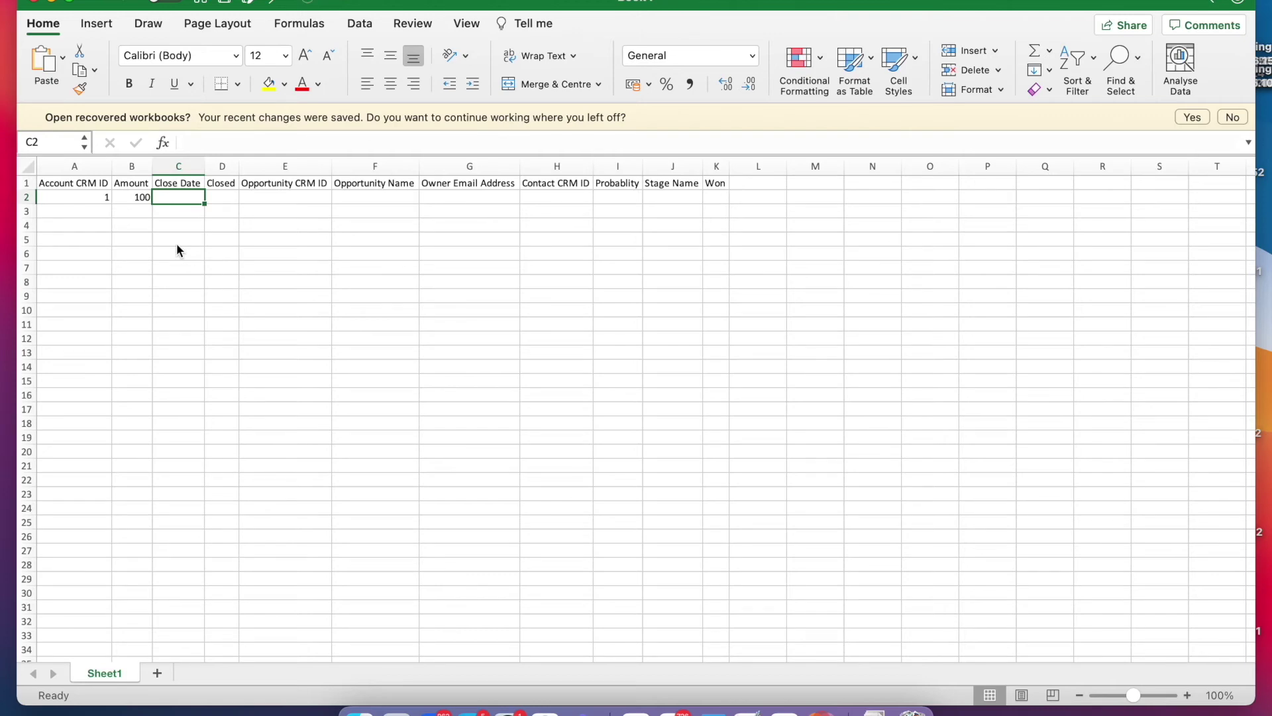
type("01")
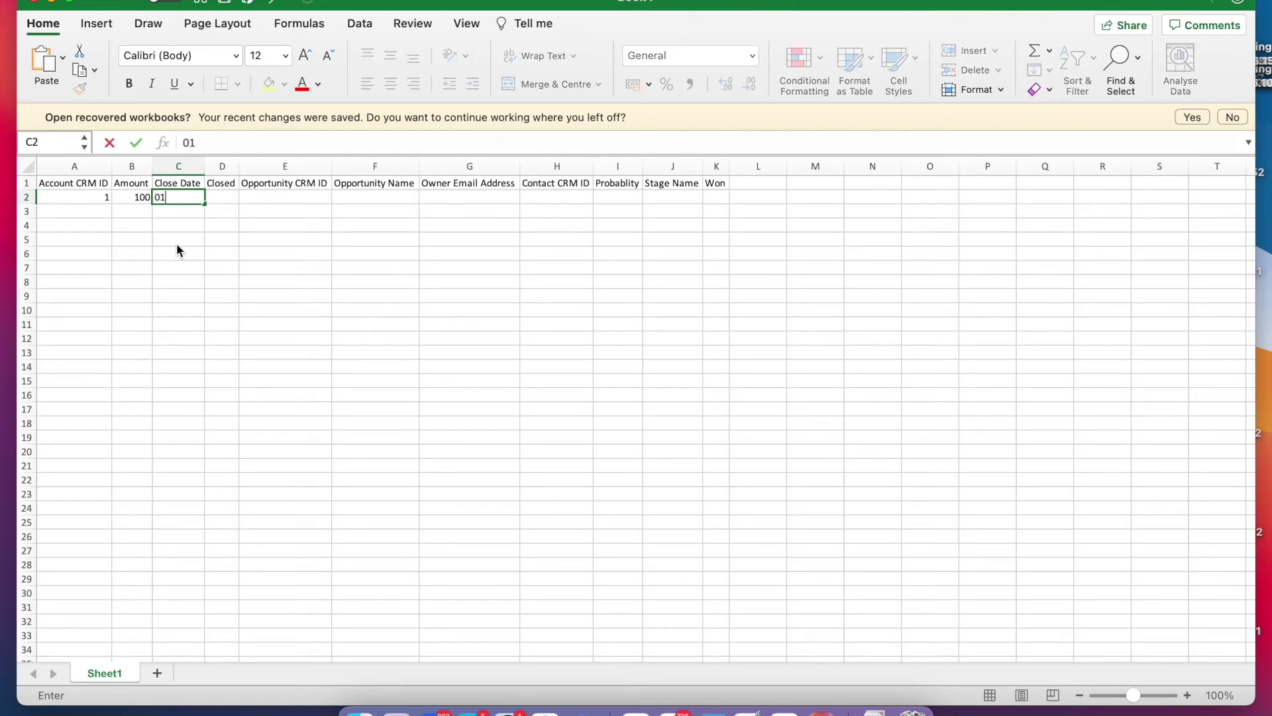
type("/23/2022")
key("Tab")
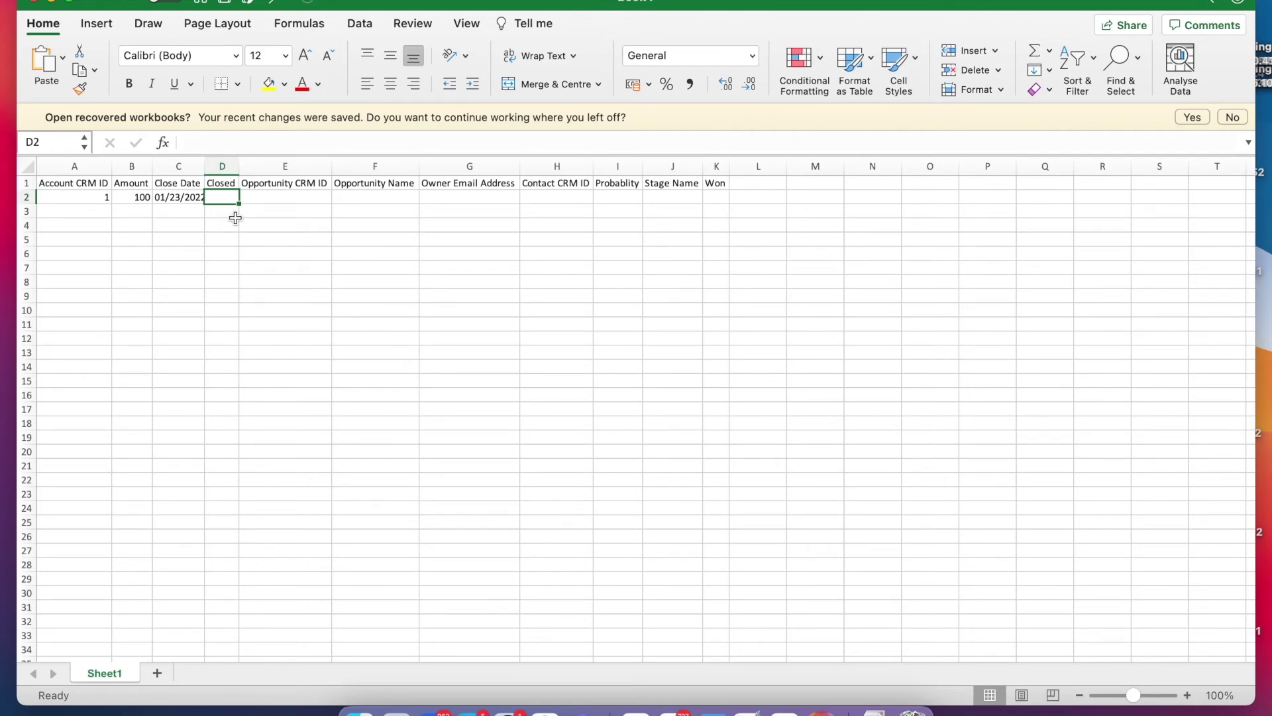
double_click(229, 196)
type("0")
key("Tab")
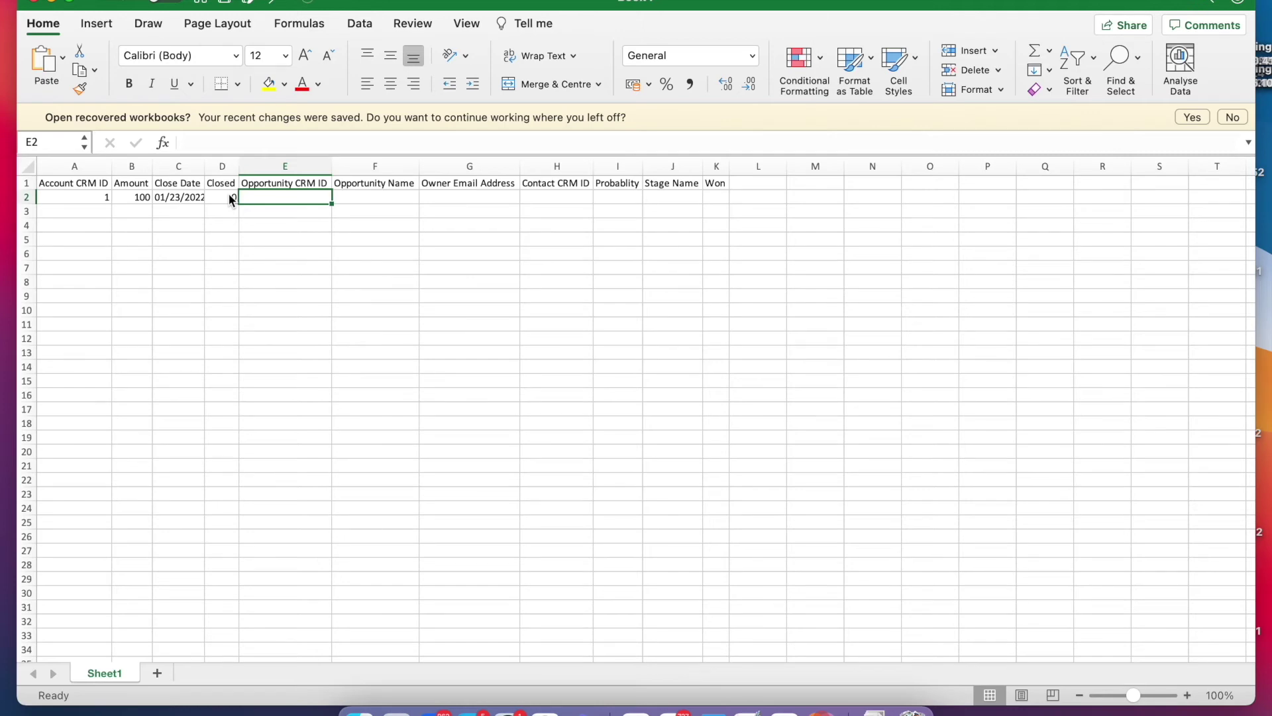
Enter Opportunity CRM ID 111 and opportunity name 'Marketing Automation - TMED'.
type("111")
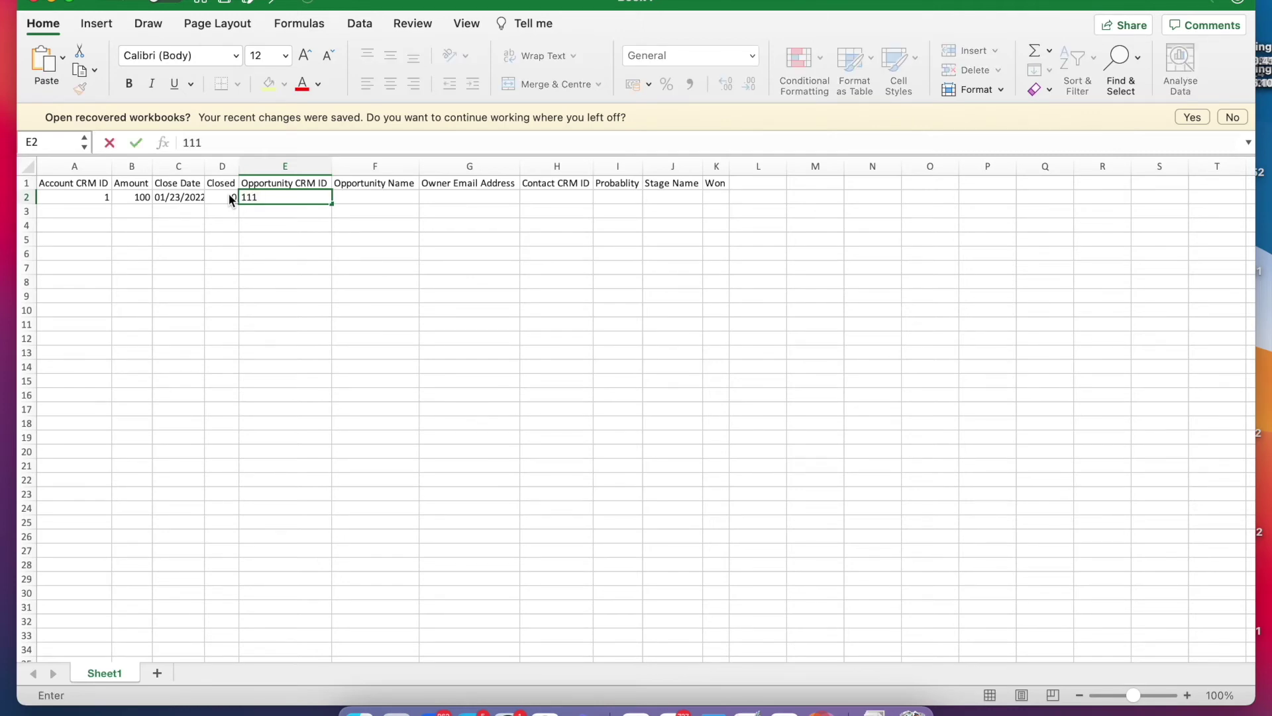
key("Tab")
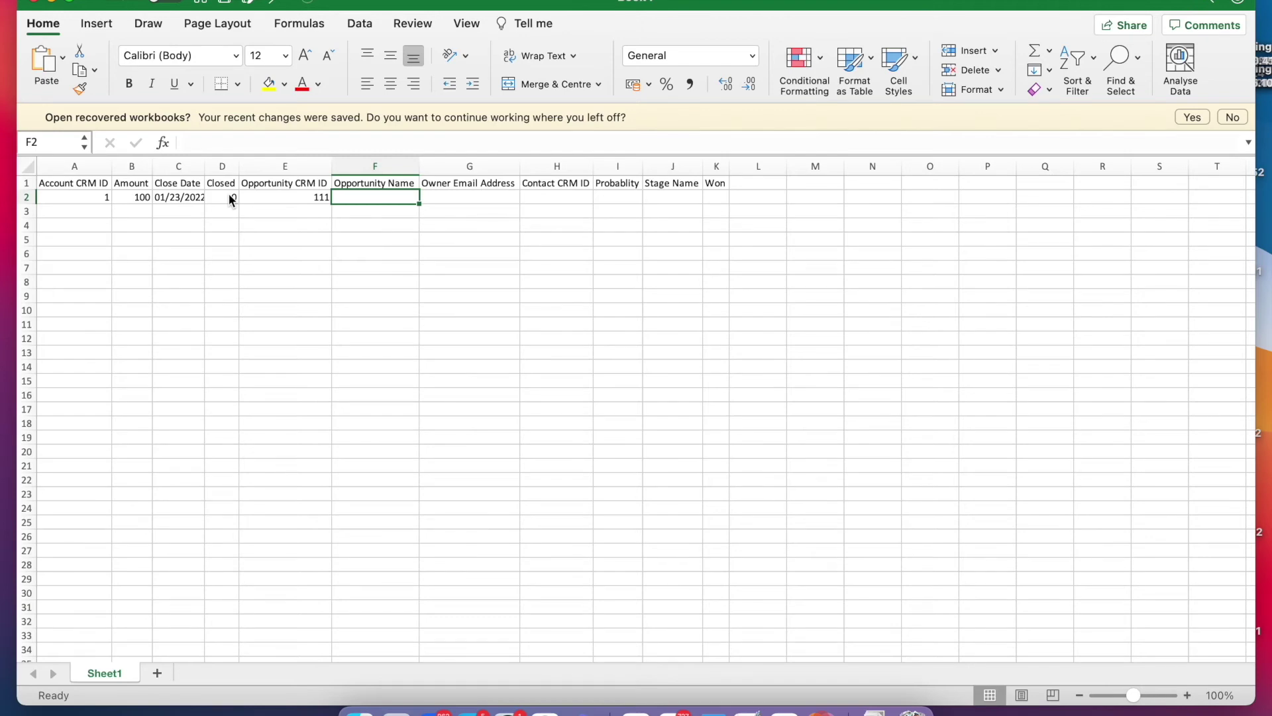
type("Marketing A")
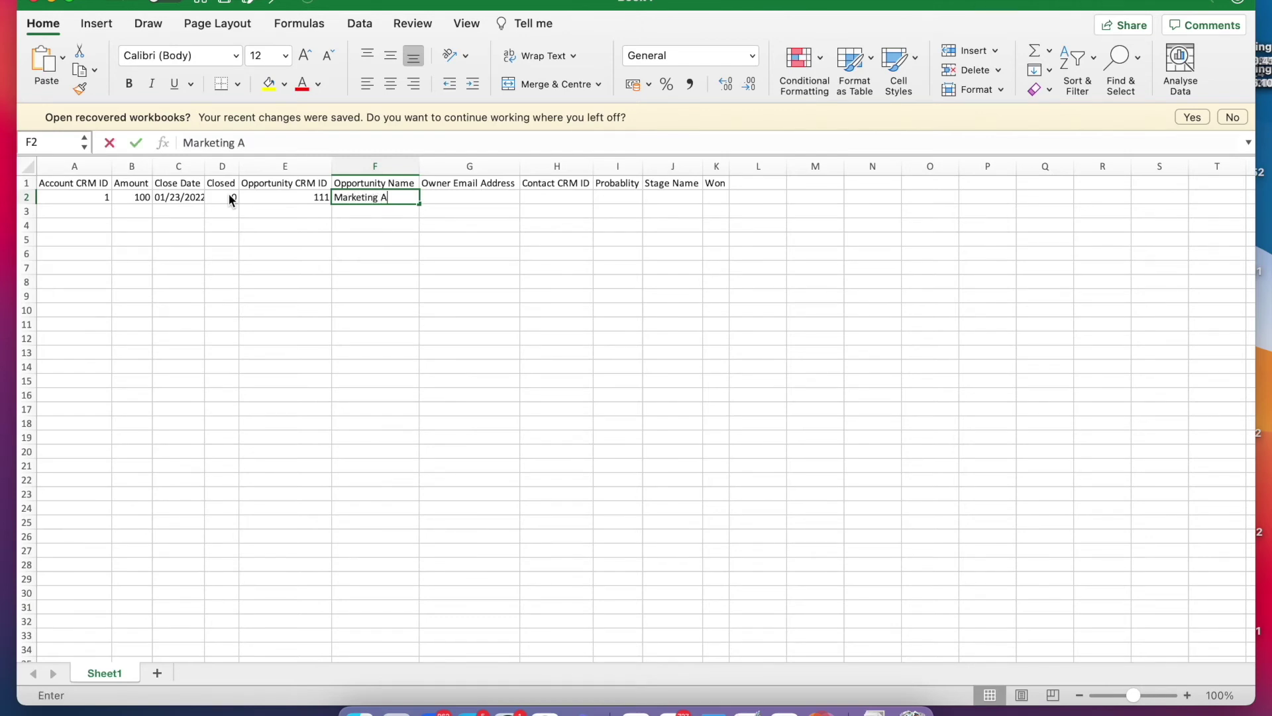
type("utomation - TMED")
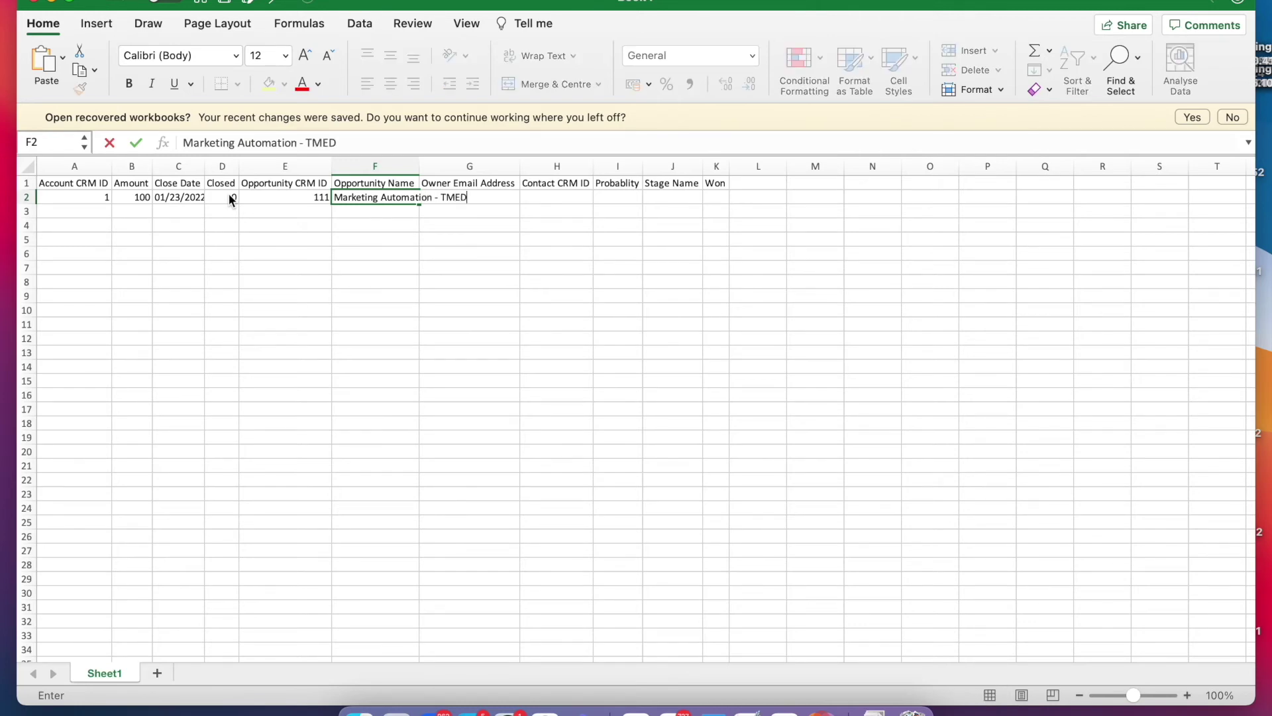
key("Tab")
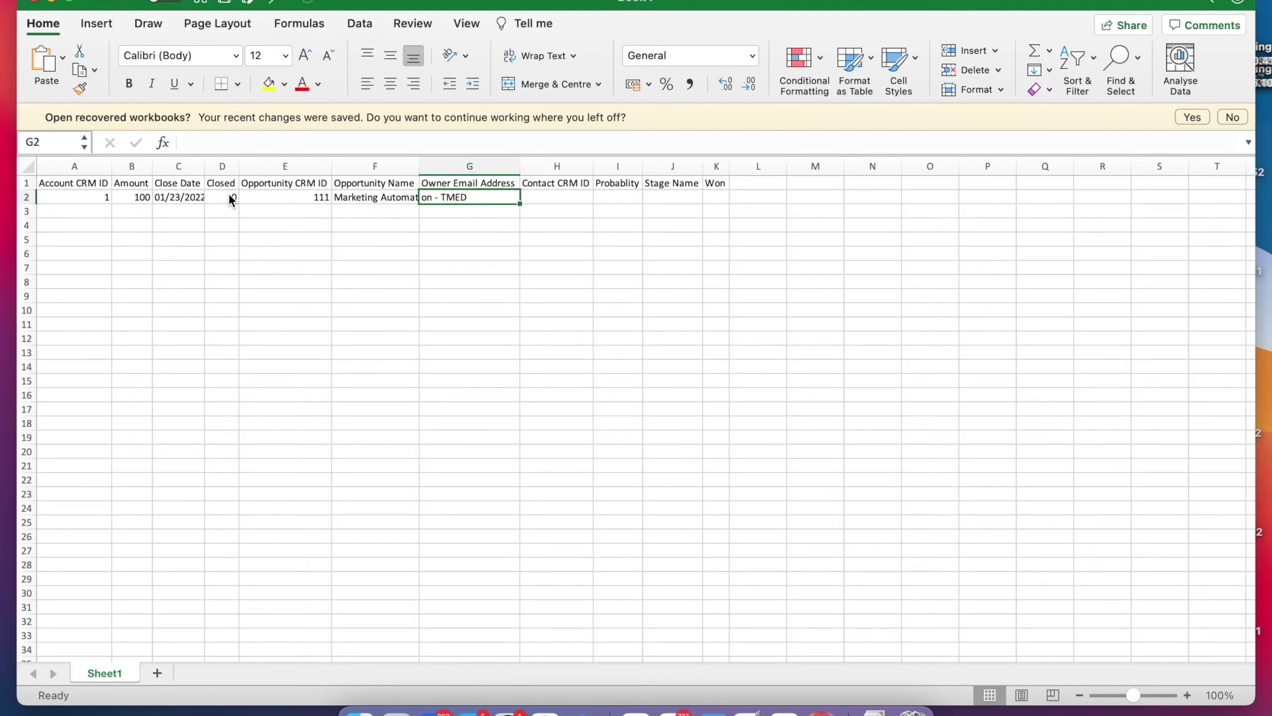
Widen column F, then enter the owner's e-mail and Contact CRM ID 11 in row 2.
left_click_drag(419, 166, 472, 166)
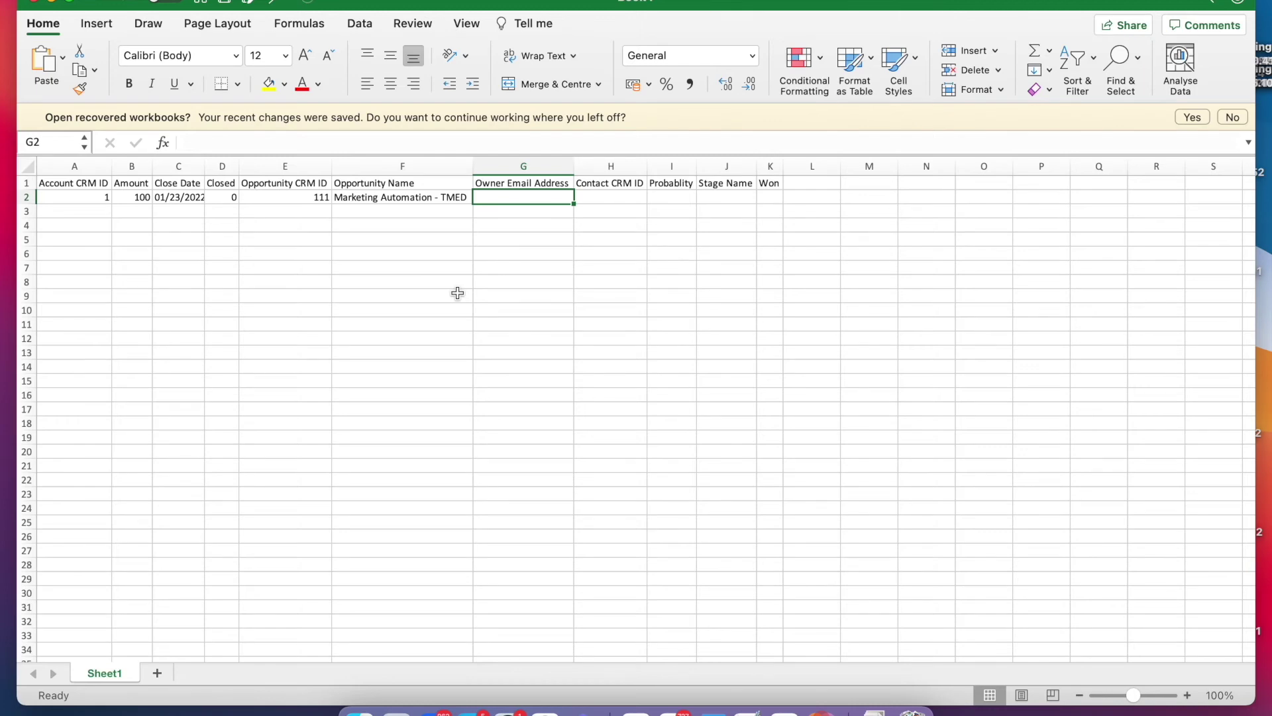
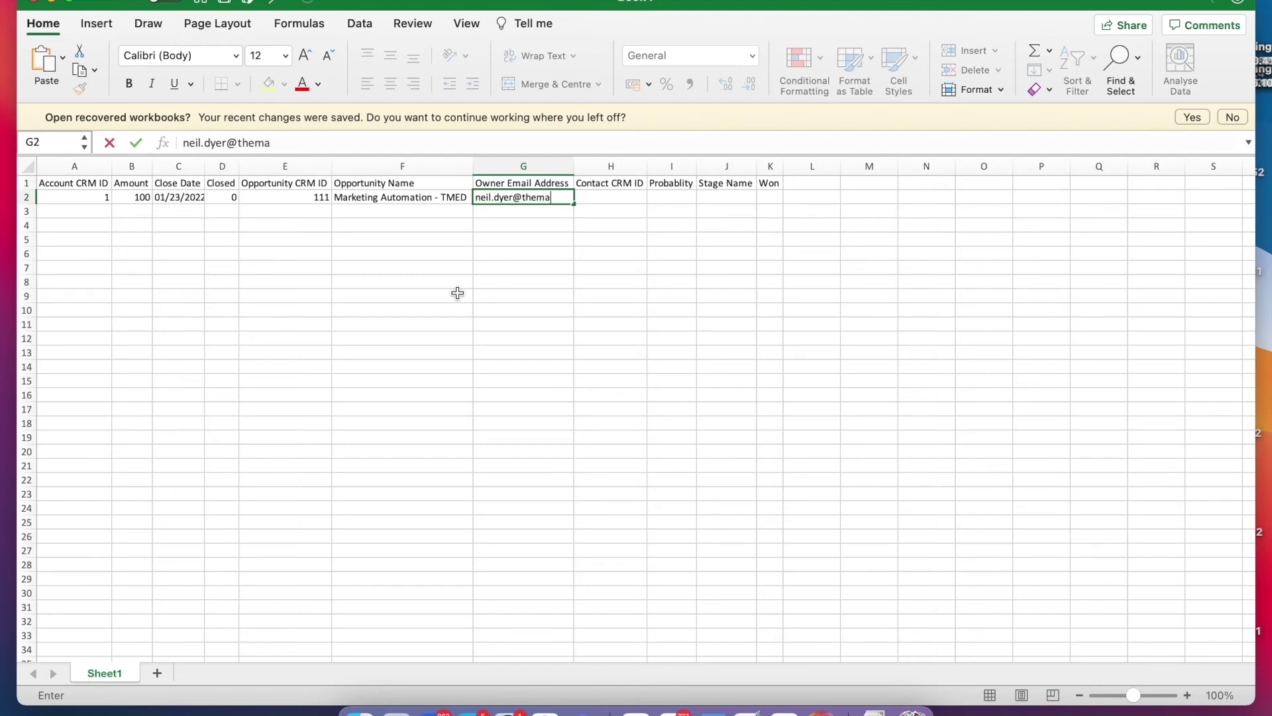
key("Tab")
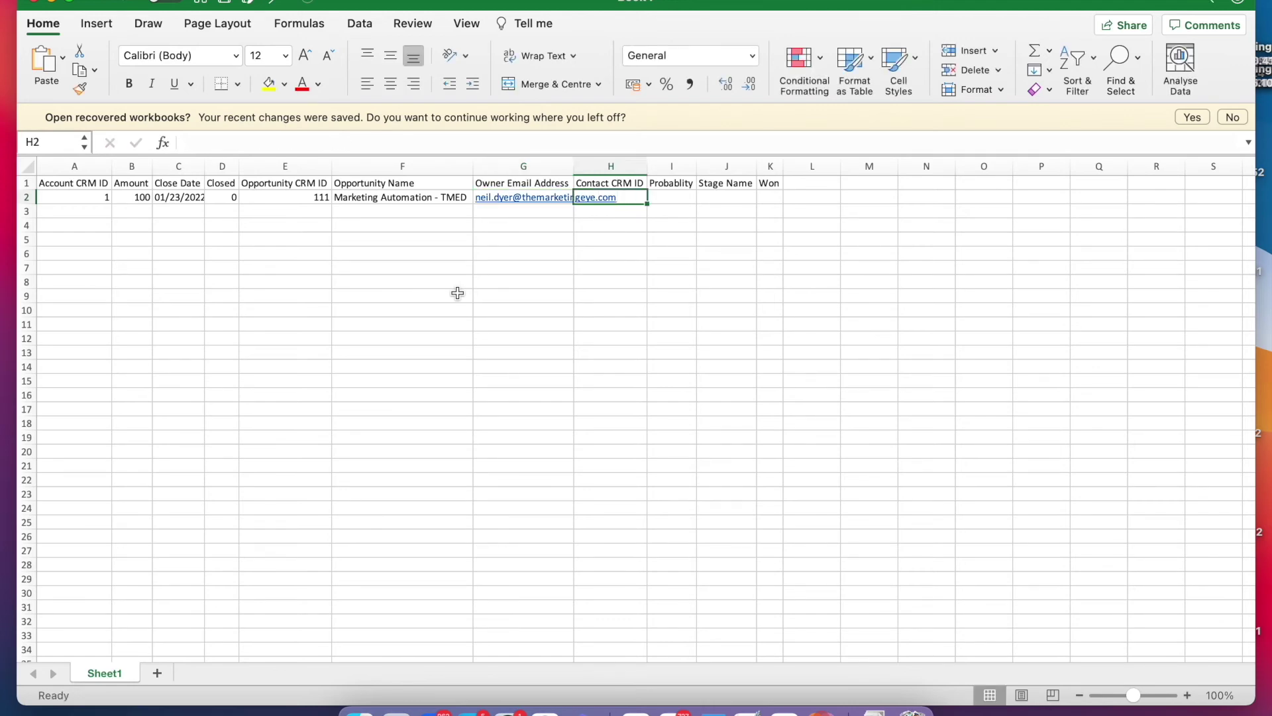
type("11")
key("Tab")
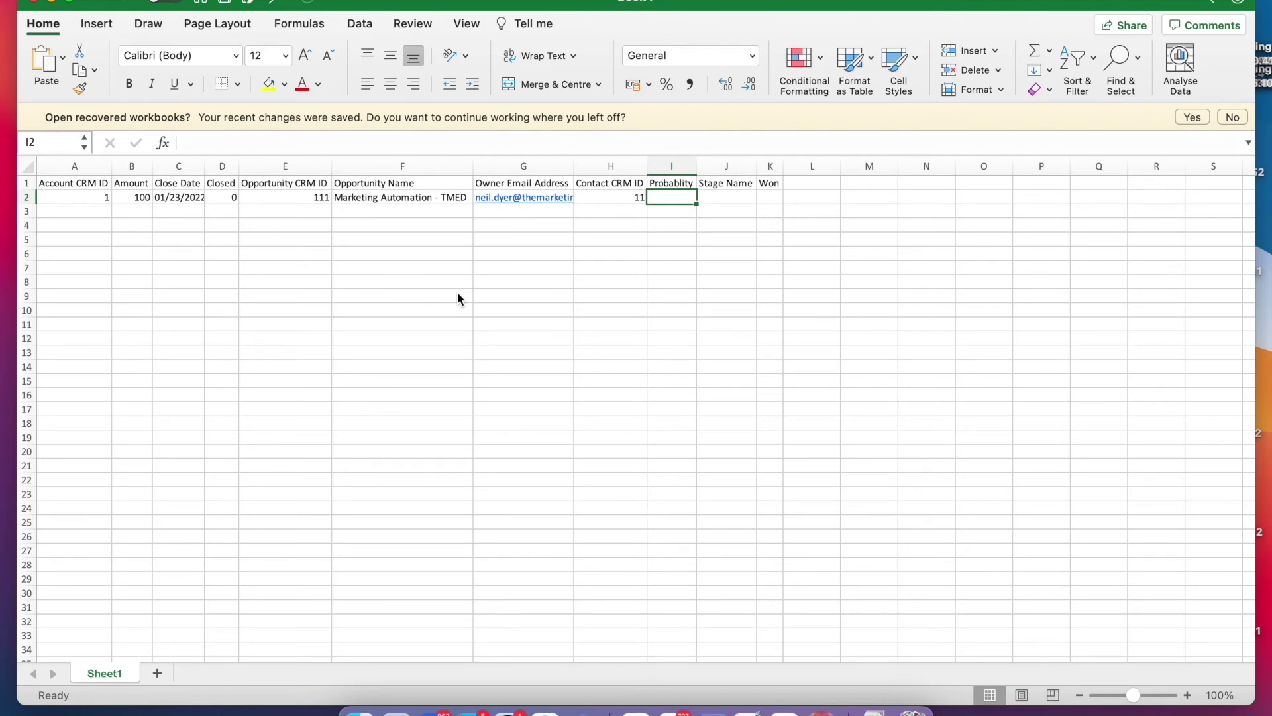
Enter Probability 20, stage name Suspect and Won 0 in the opportunity row.
type("20")
key("Return")
left_click(716, 196)
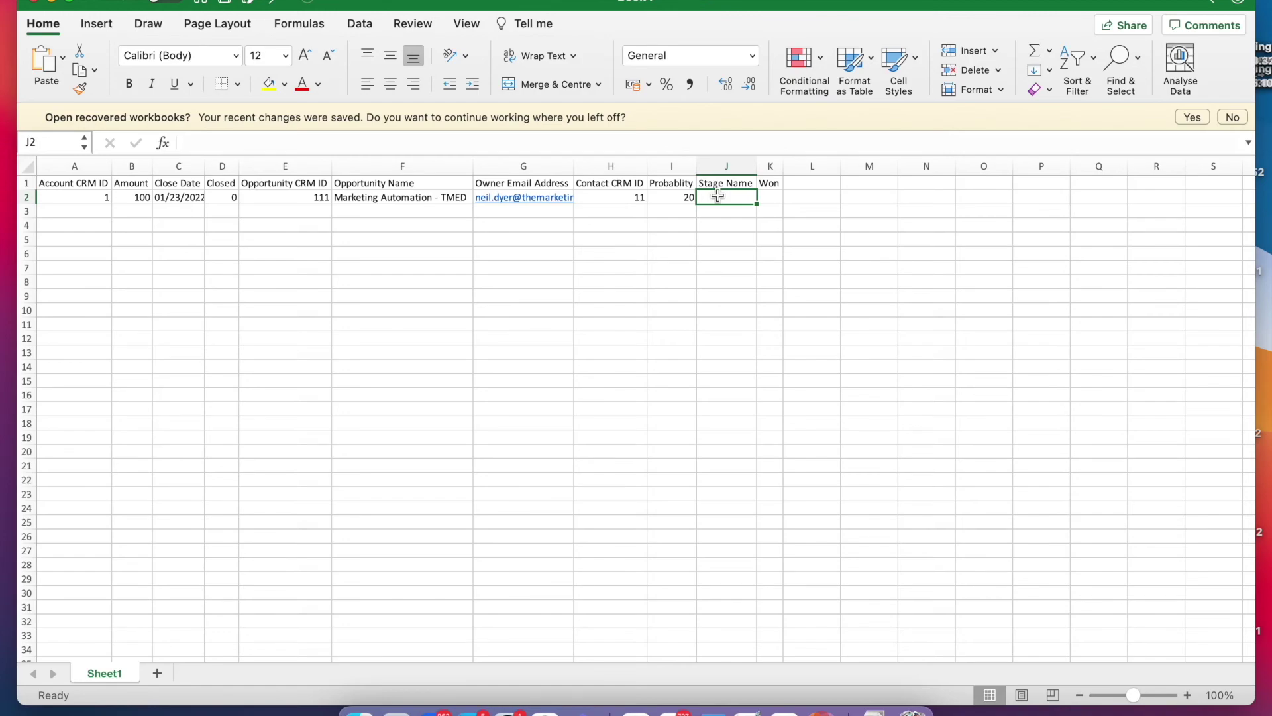
key("super+Tab")
key("super+Tab")
type("Suspect")
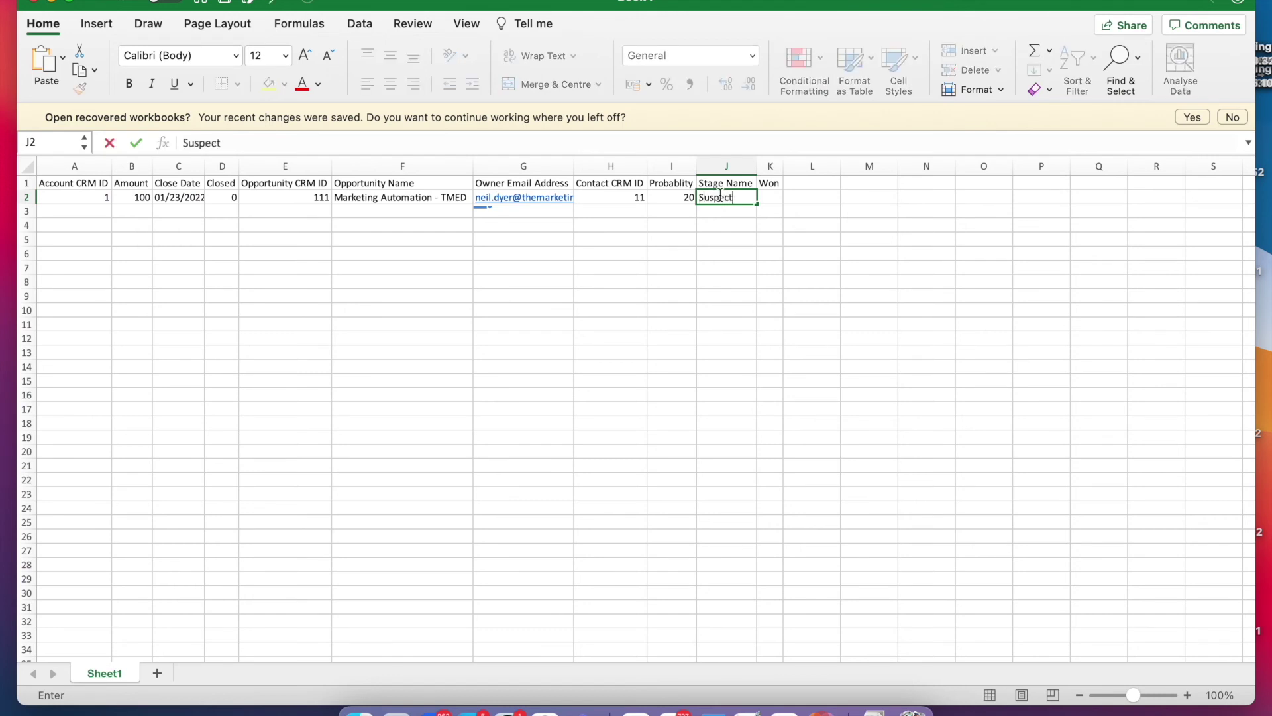
key("Tab")
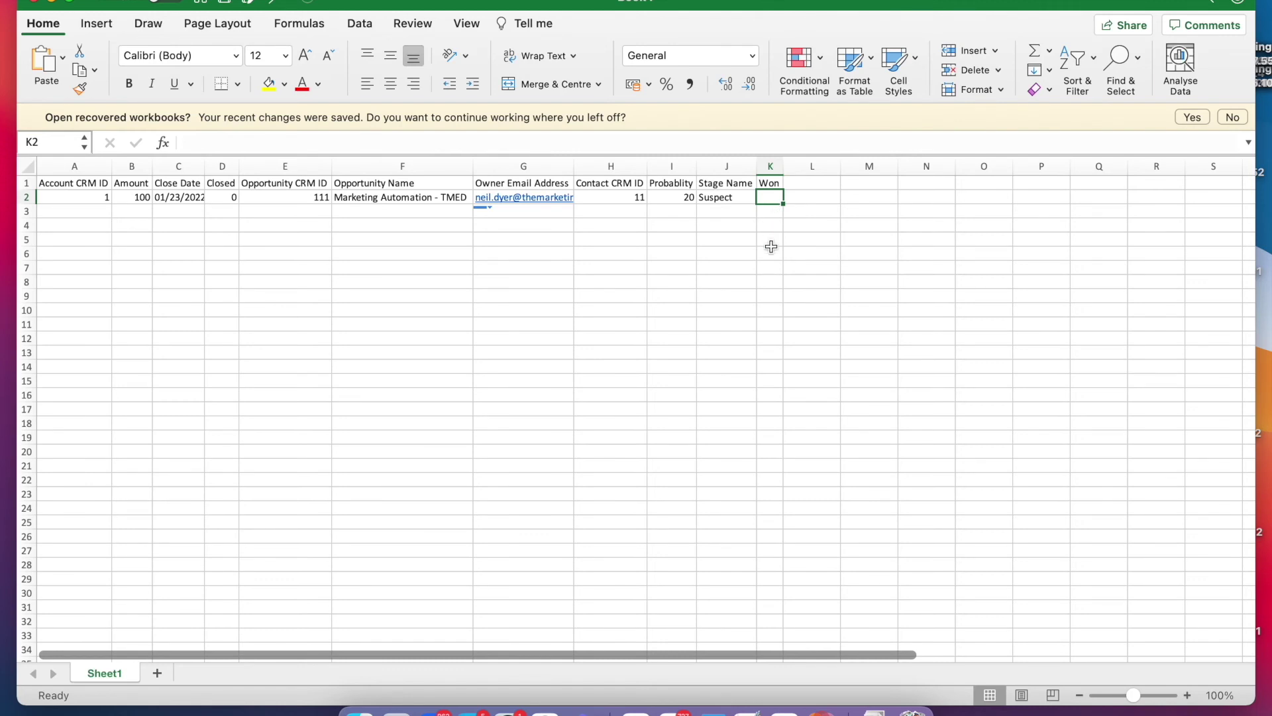
type("0")
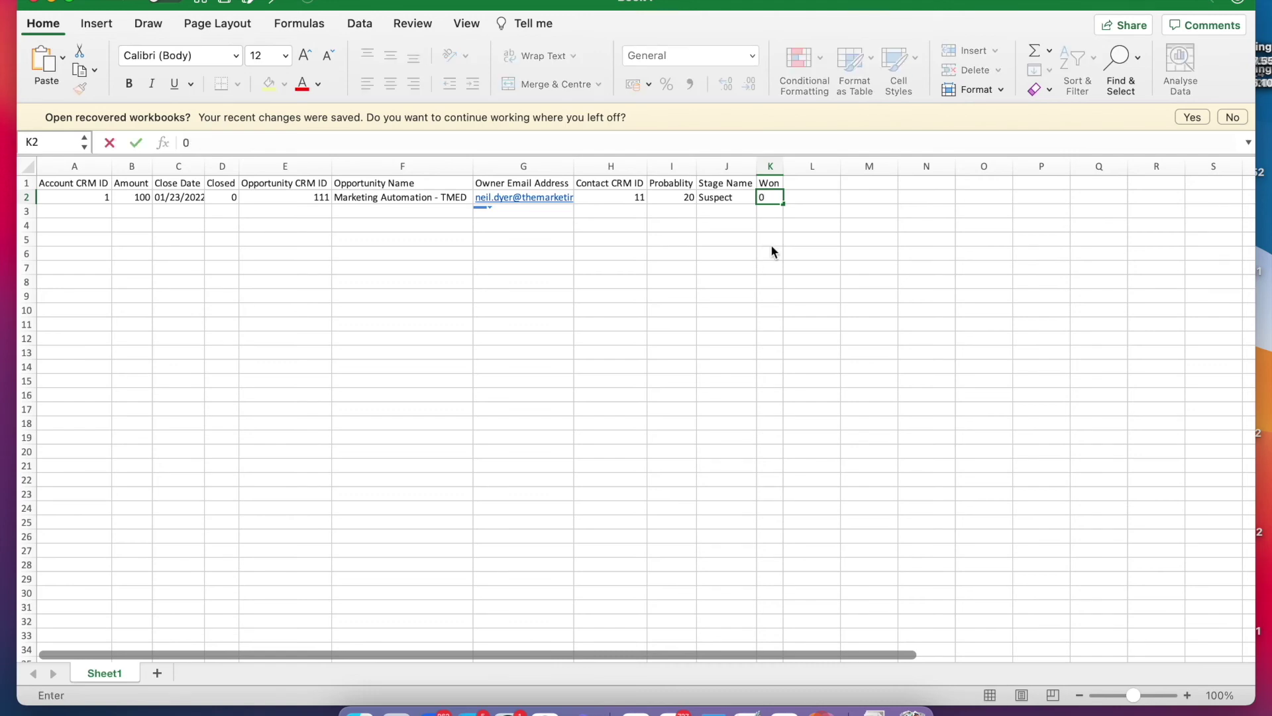
key("Return")
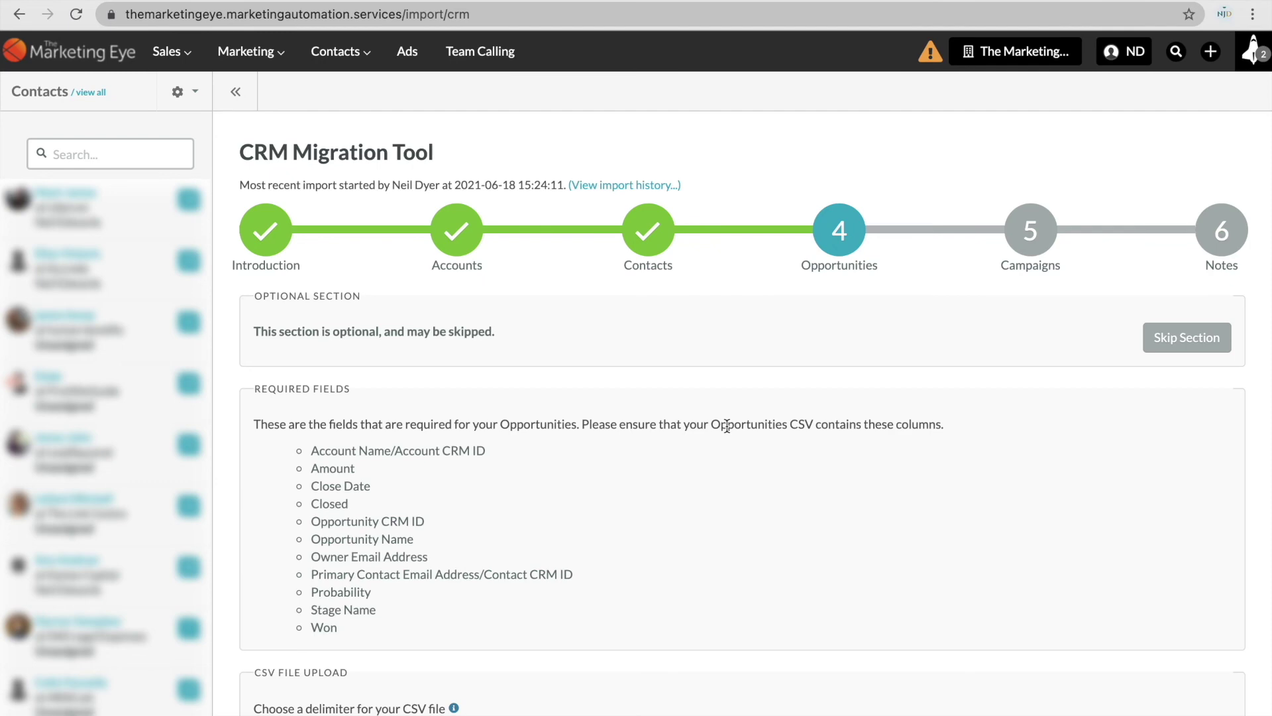
Upload the Opportunity CRM.csv file to the Opportunities step.
scroll(727, 425, "down", 2)
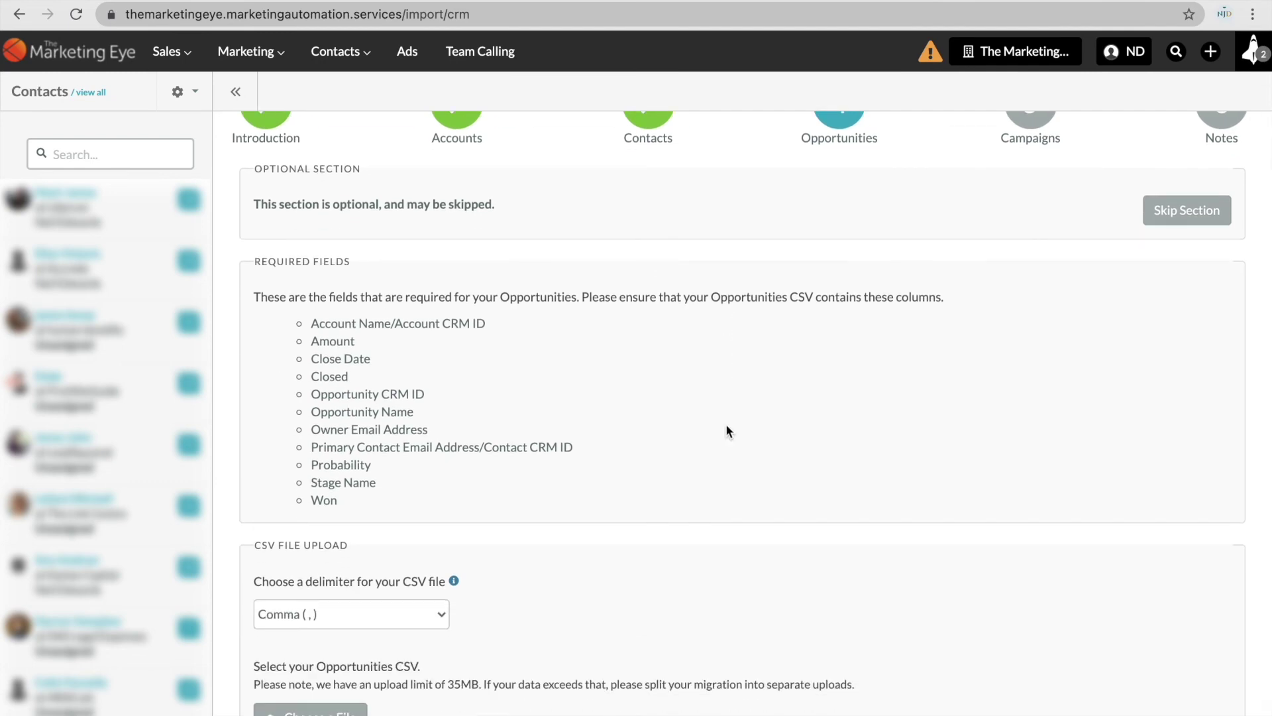
scroll(725, 429, "down", 1)
left_click(335, 656)
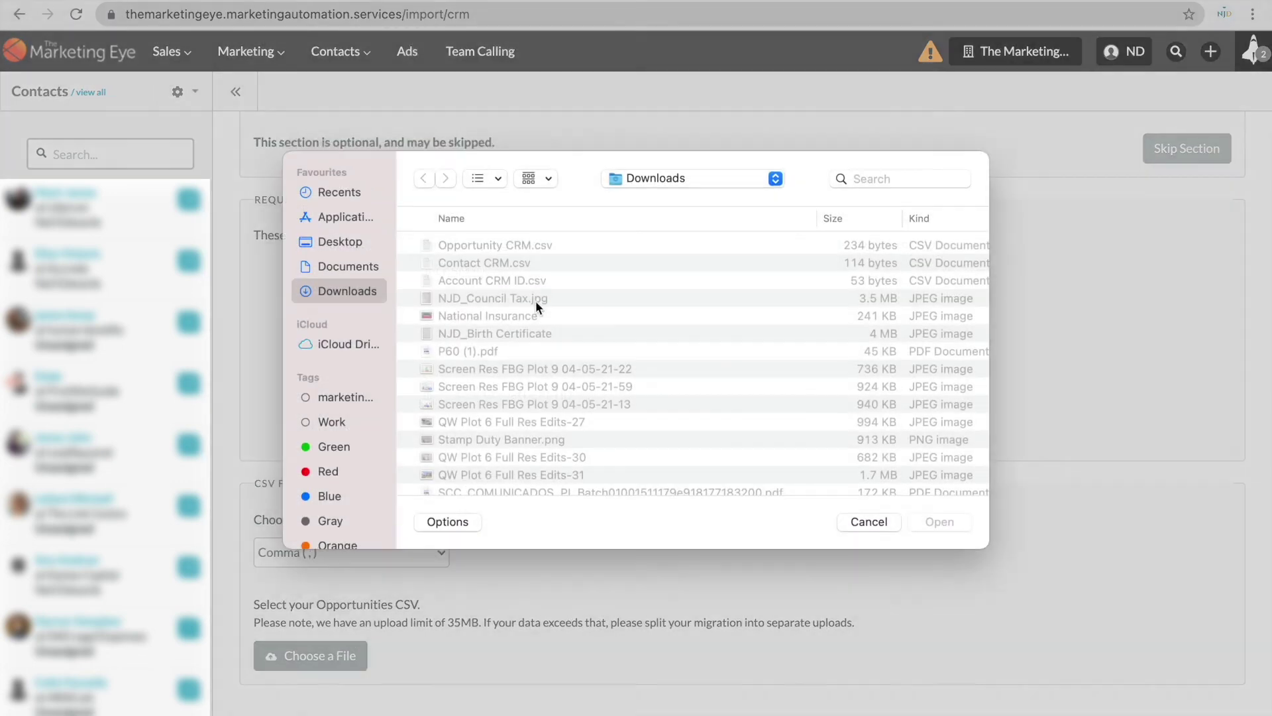
double_click(503, 236)
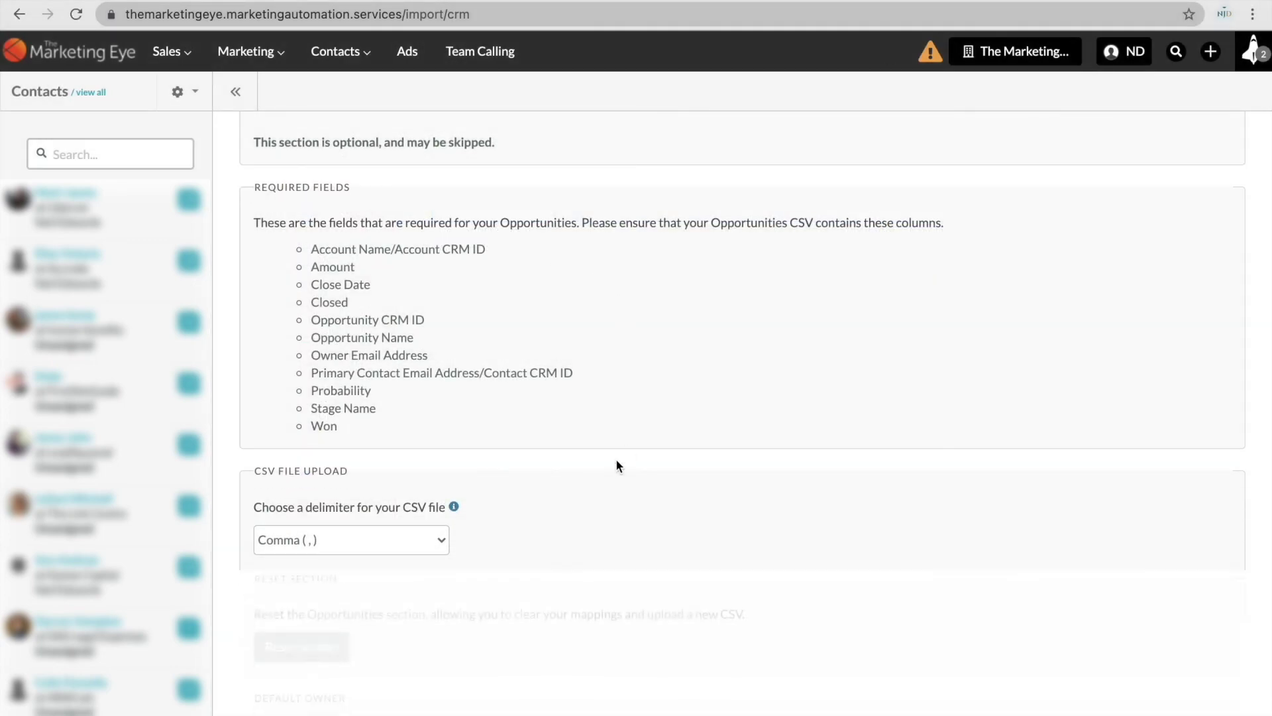
Map Account CRM ID to Account Name/Account CRM ID, and map Amount, Close Date and Closed to their same-named fields.
scroll(614, 458, "down", 7)
left_click(828, 321)
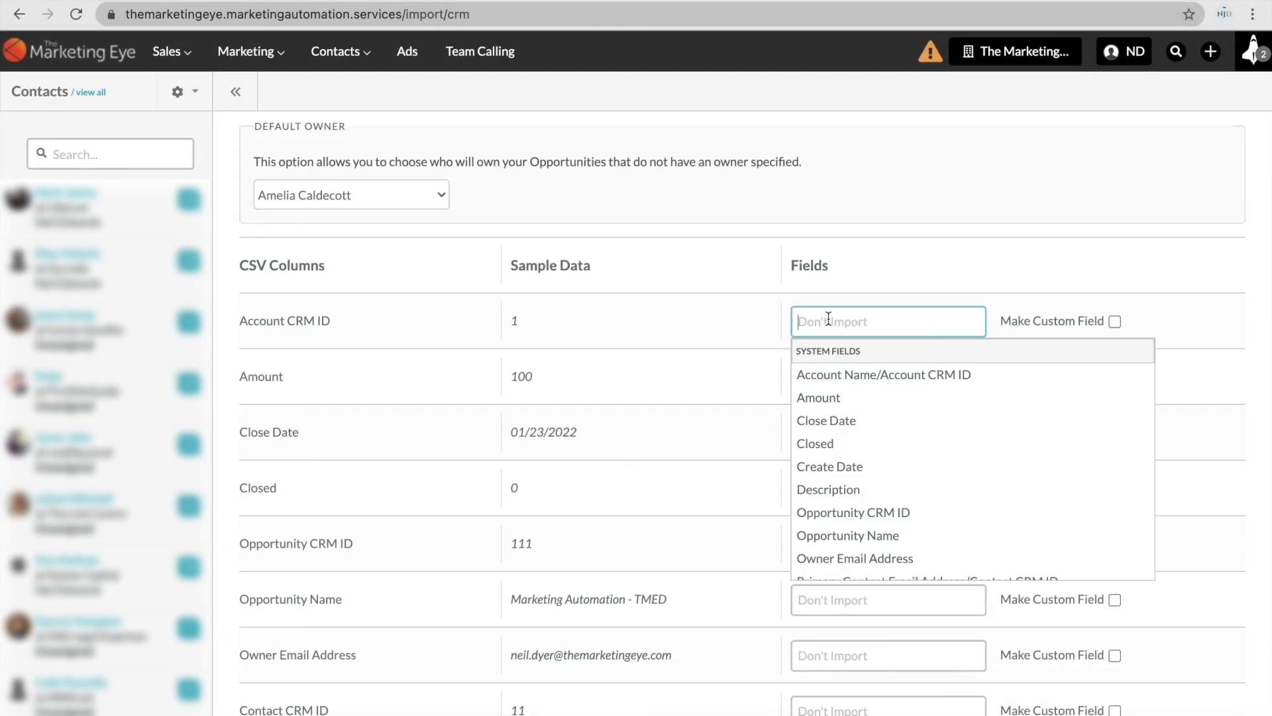
left_click(863, 375)
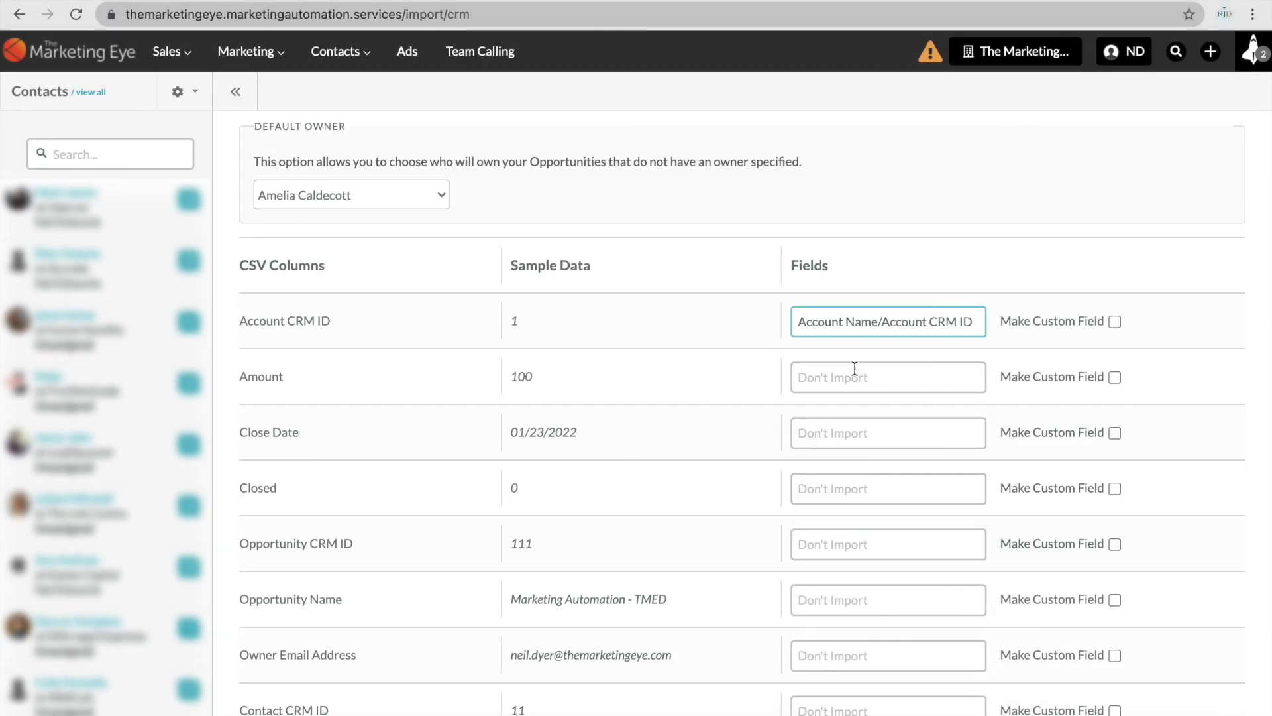
left_click(861, 377)
type("amoun")
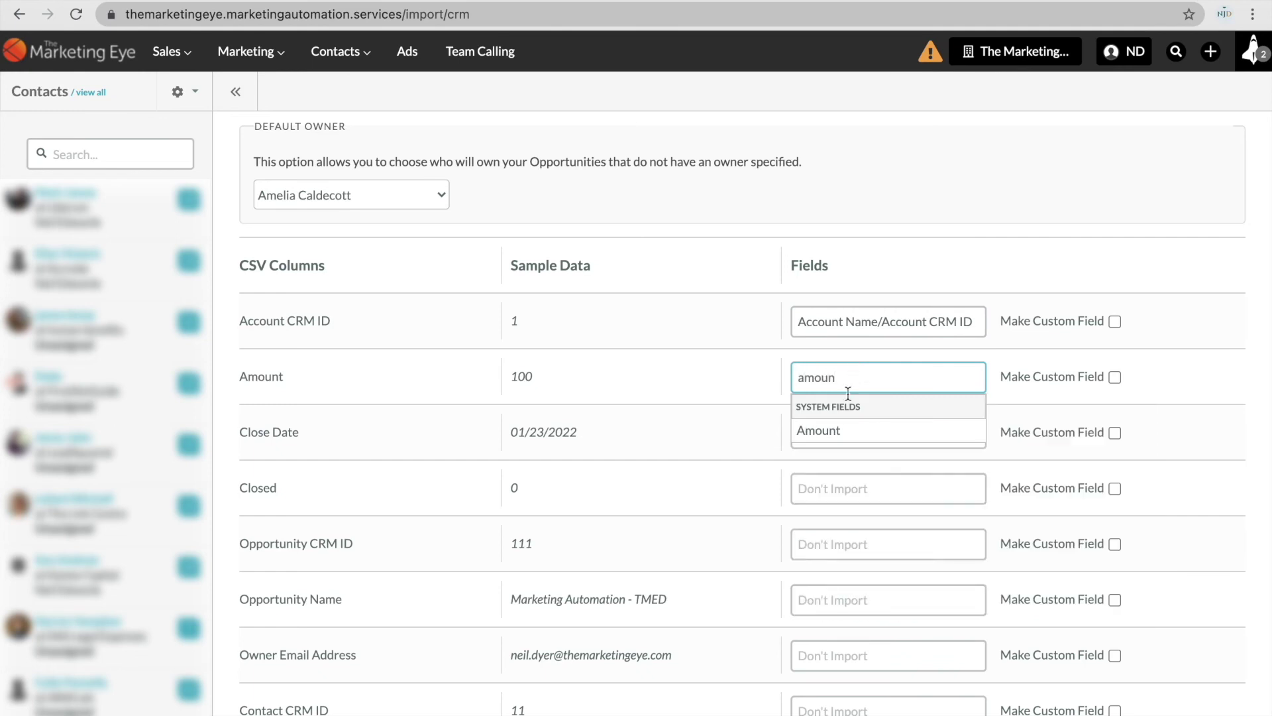
left_click(843, 431)
left_click(846, 442)
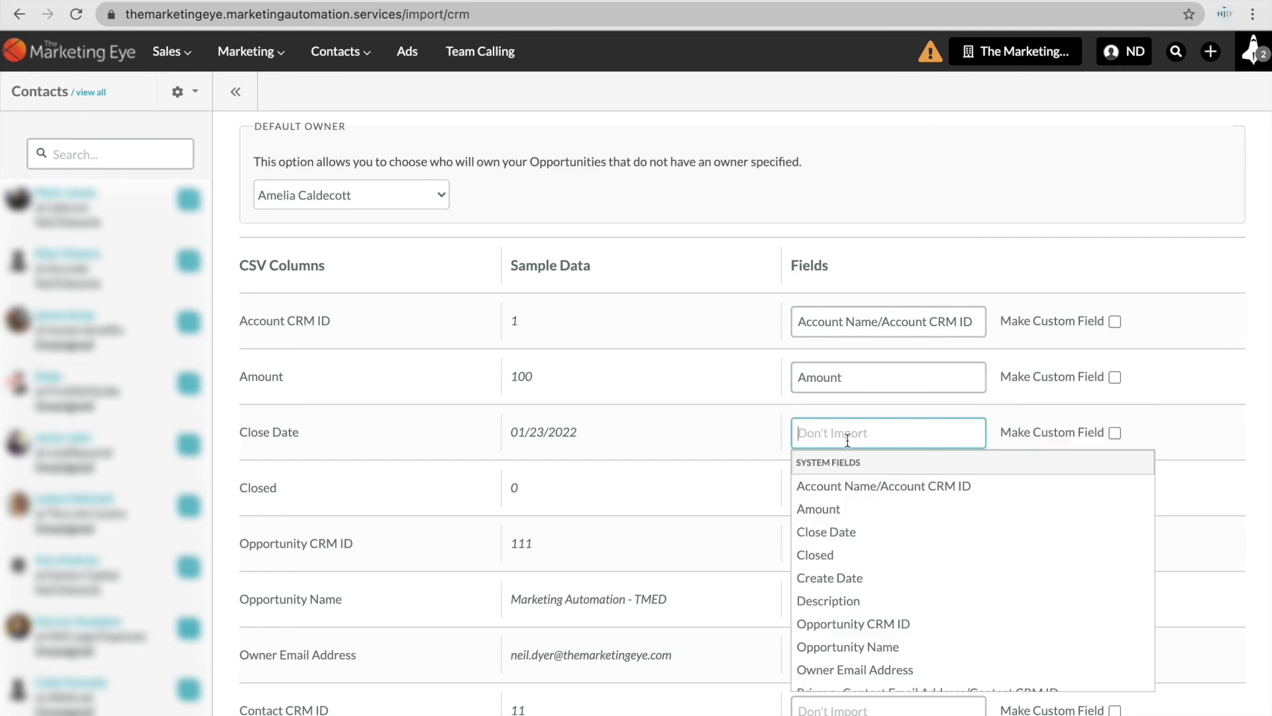
left_click(846, 526)
left_click(846, 494)
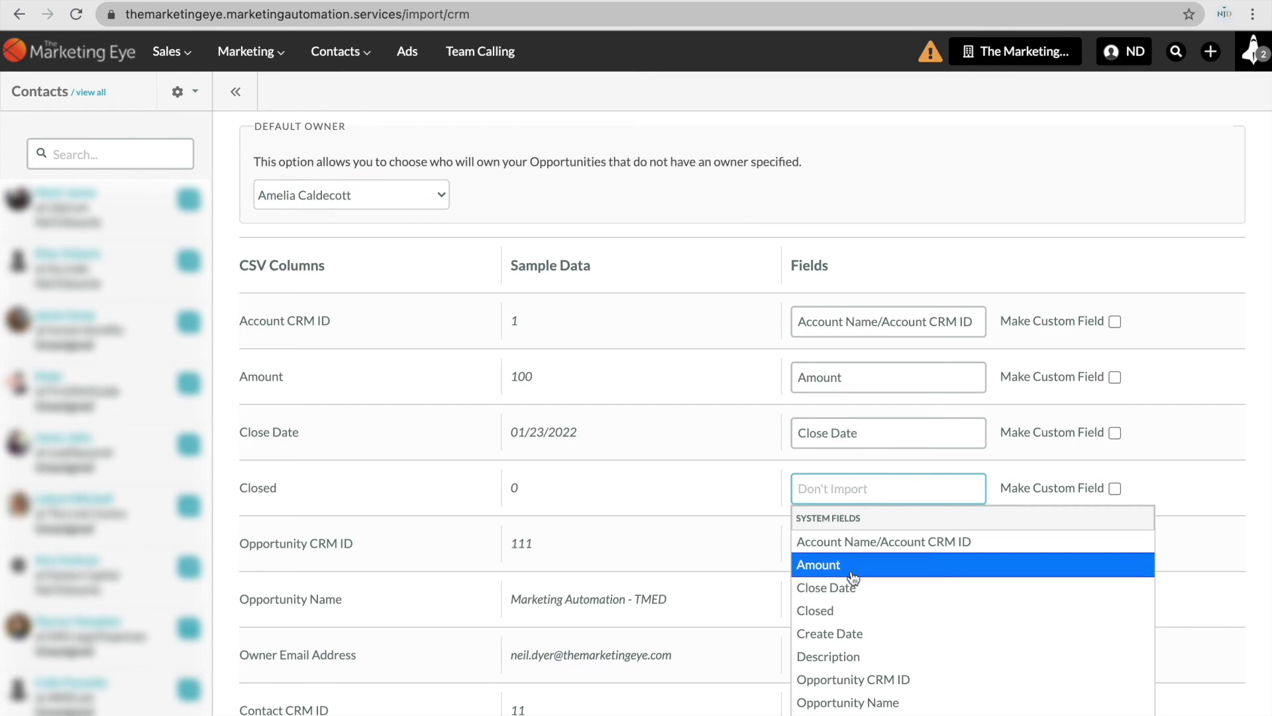
left_click(848, 606)
Map Opportunity CRM ID, Opportunity Name and Owner Email Address to their same-named fields.
scroll(849, 603, "down", 2)
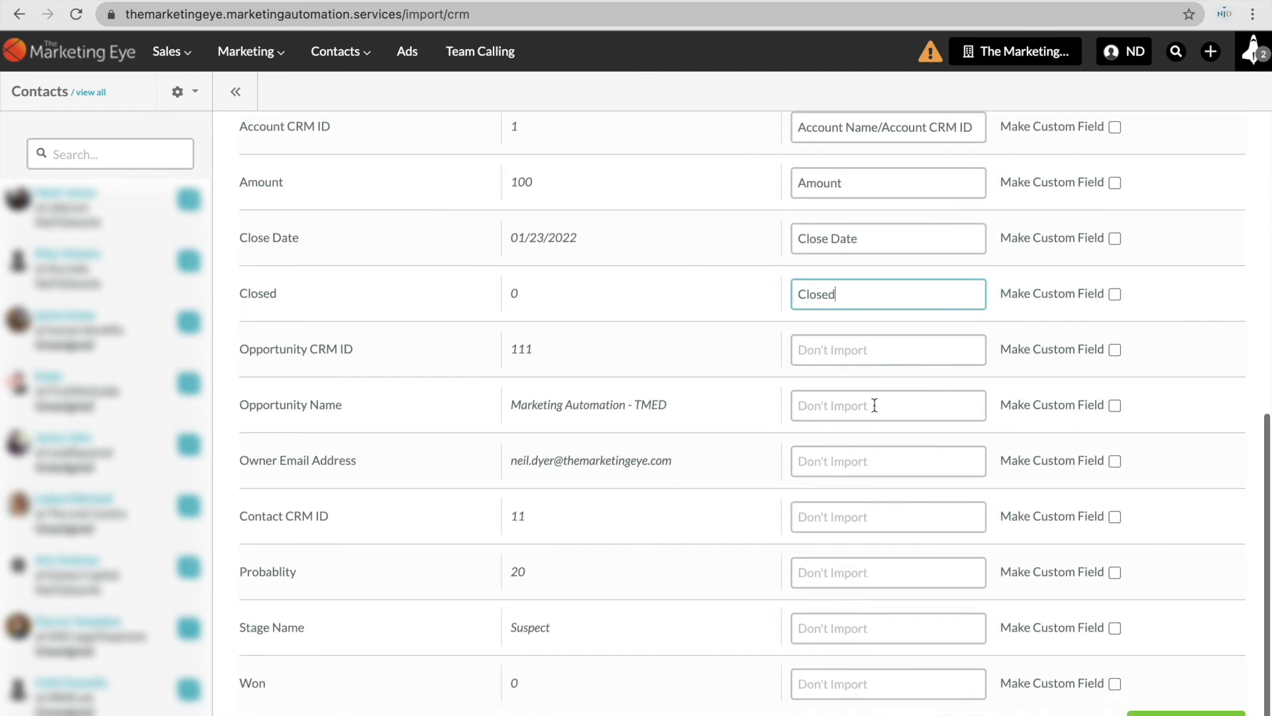
left_click(880, 352)
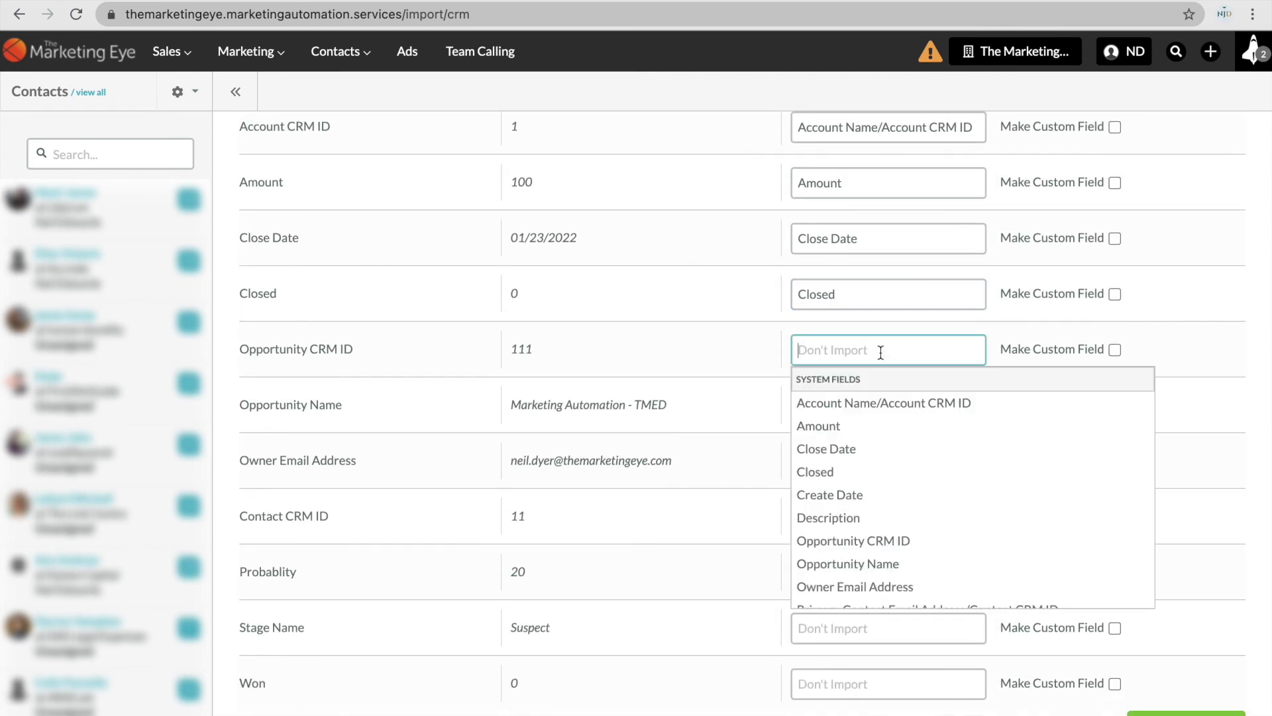
left_click(886, 540)
left_click(866, 413)
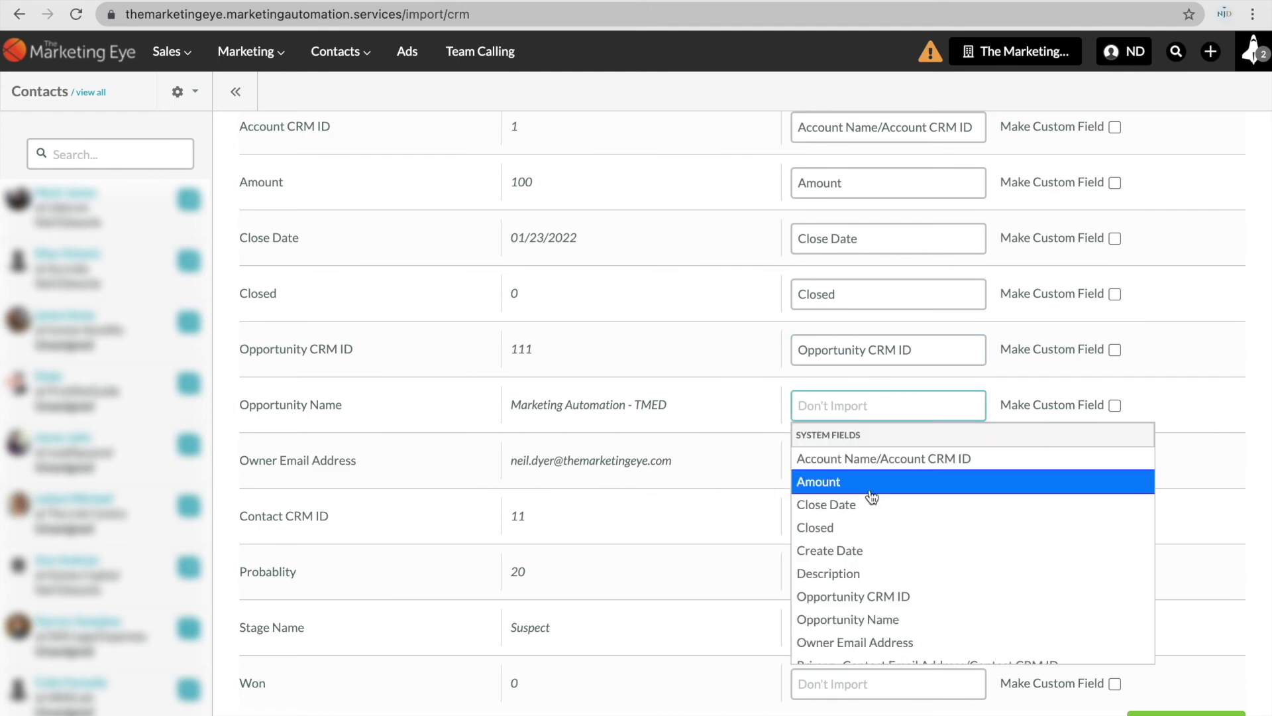
left_click(868, 612)
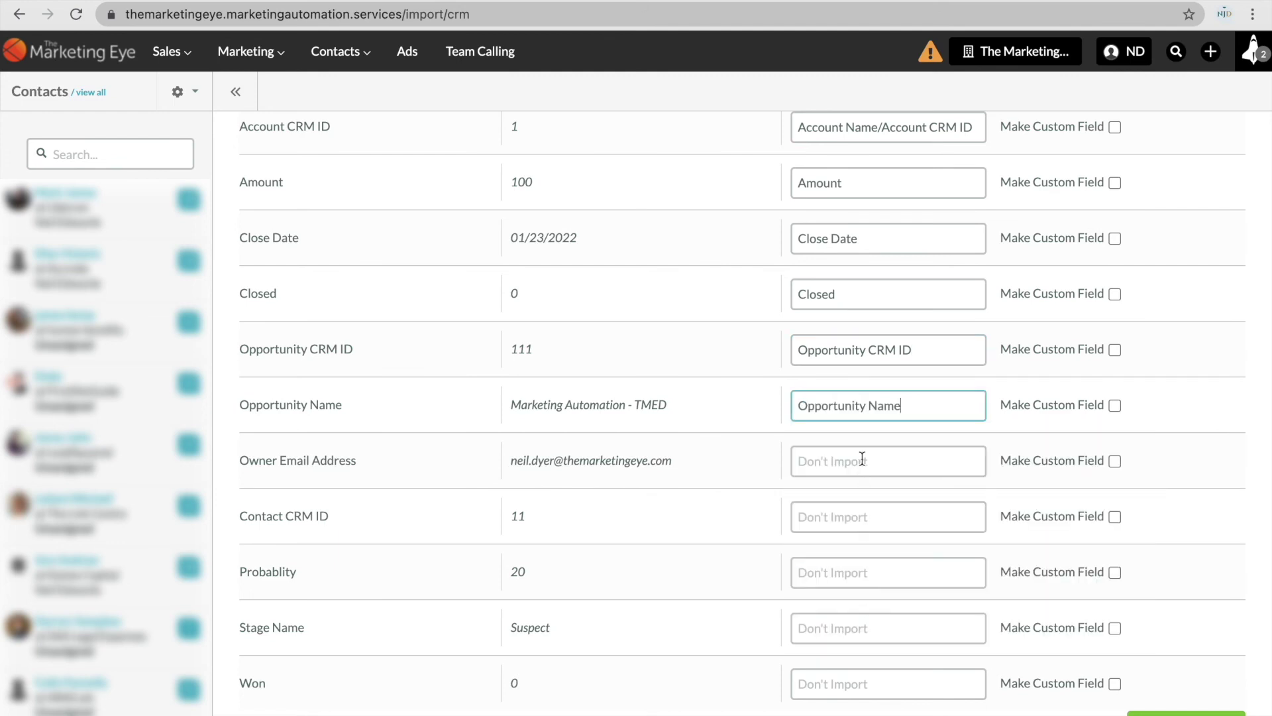
left_click(861, 461)
scroll(889, 587, "down", 2)
left_click(868, 625)
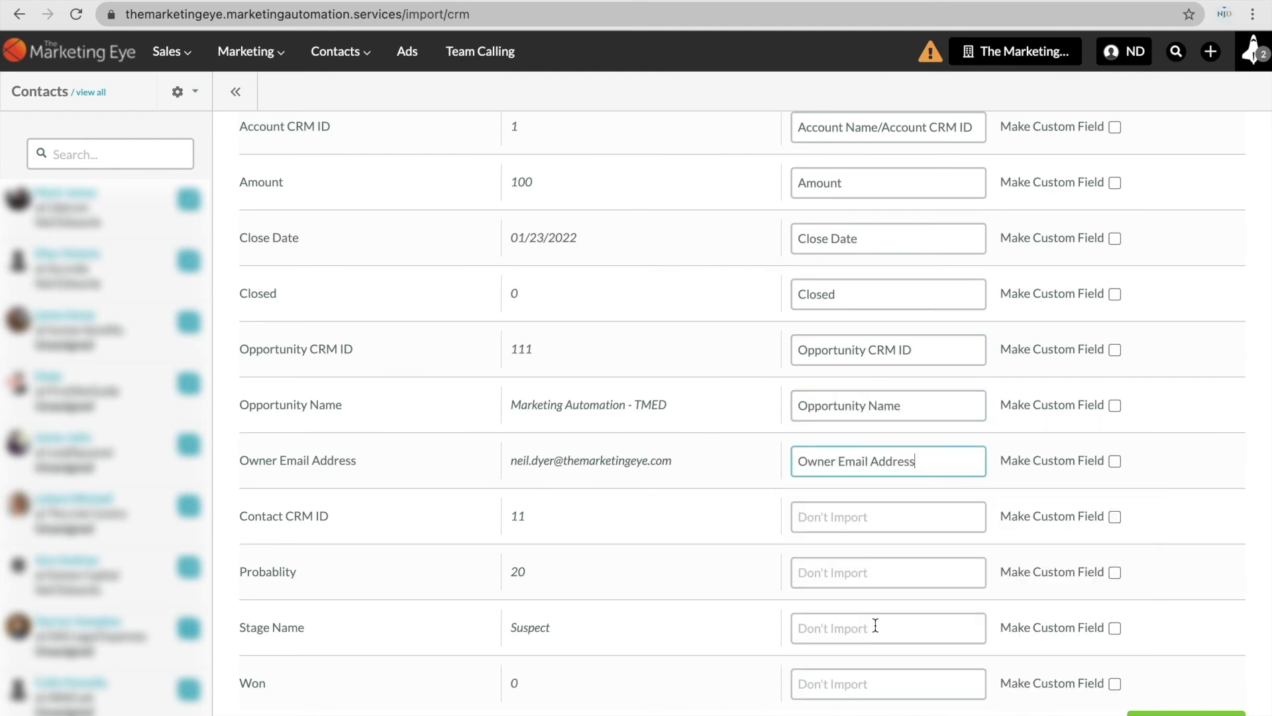
Map Contact CRM ID to Primary Contact Email Address/Contact CRM ID and Probablity to Probability.
left_click(871, 514)
scroll(889, 633, "down", 3)
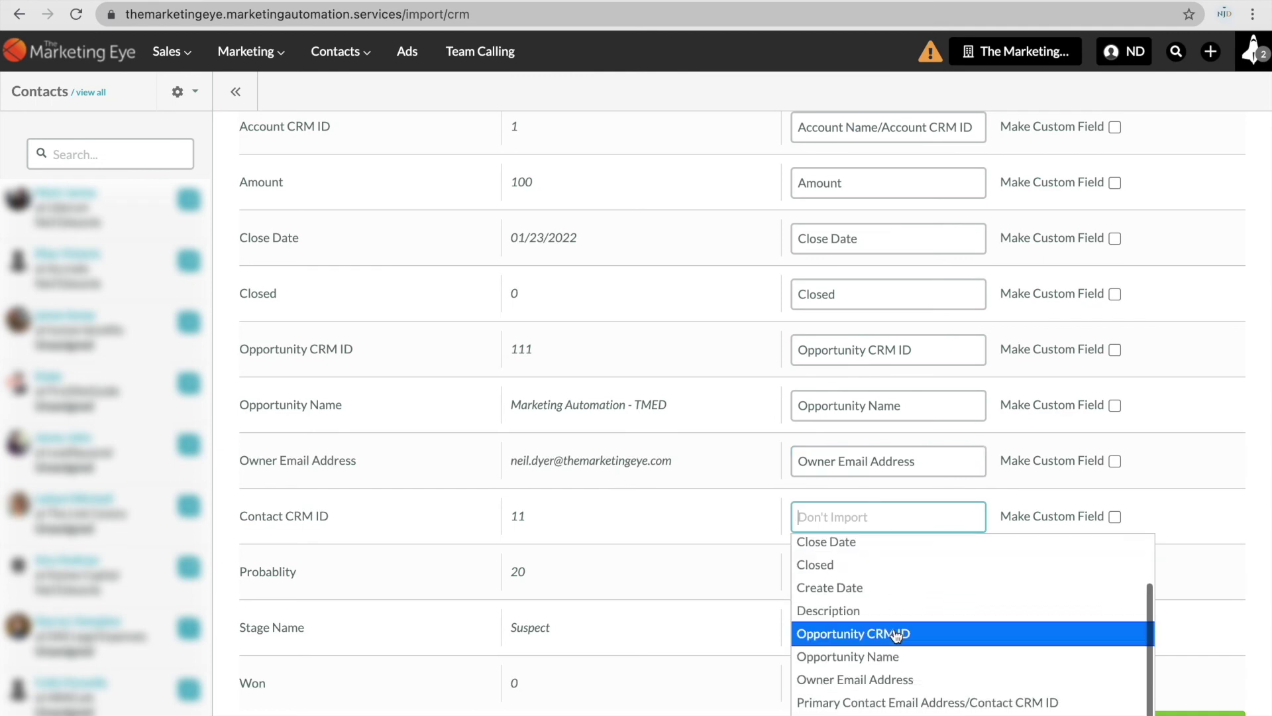
scroll(895, 670, "down", 2)
scroll(901, 689, "up", 2)
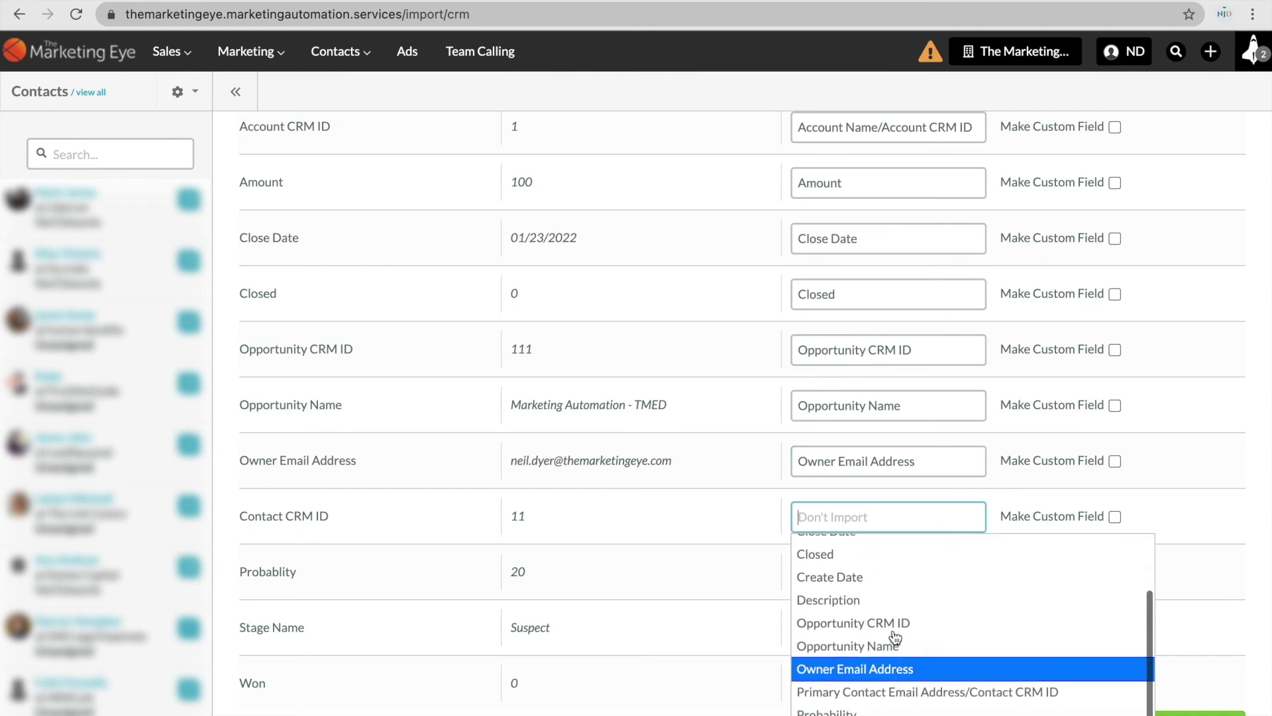
left_click(916, 691)
left_click(881, 572)
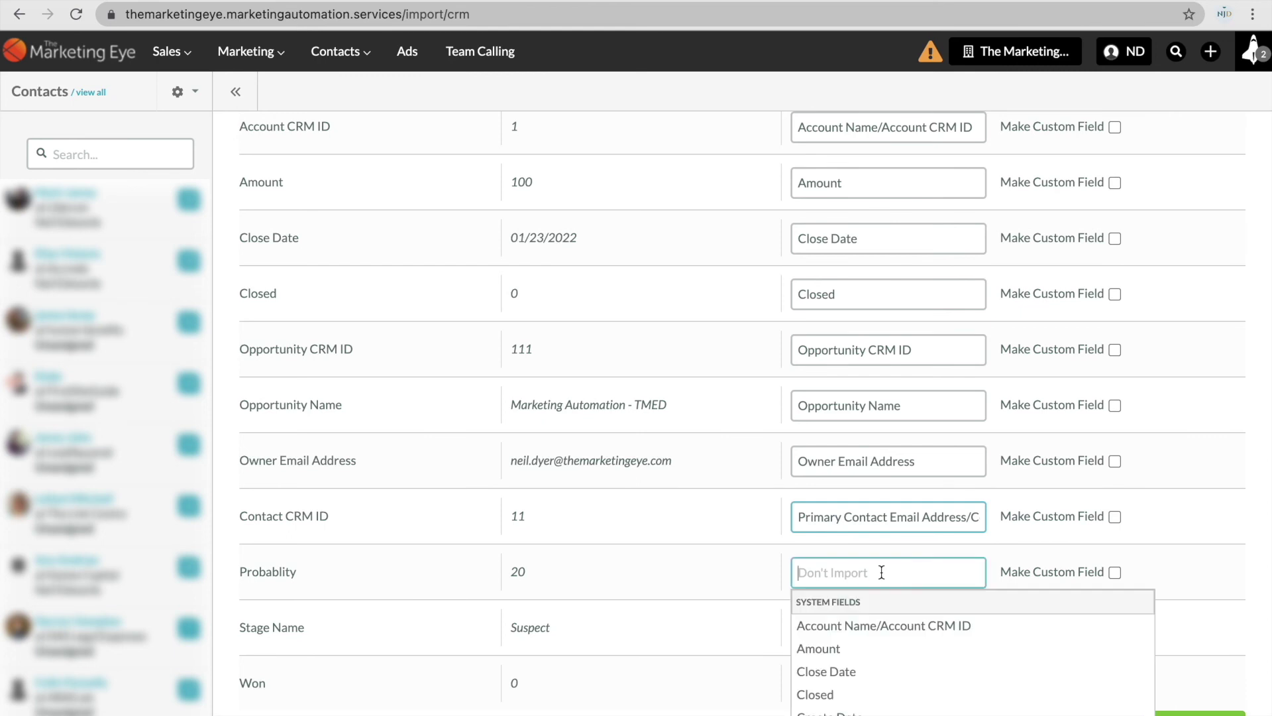
scroll(895, 636, "down", 2)
scroll(897, 650, "down", 1)
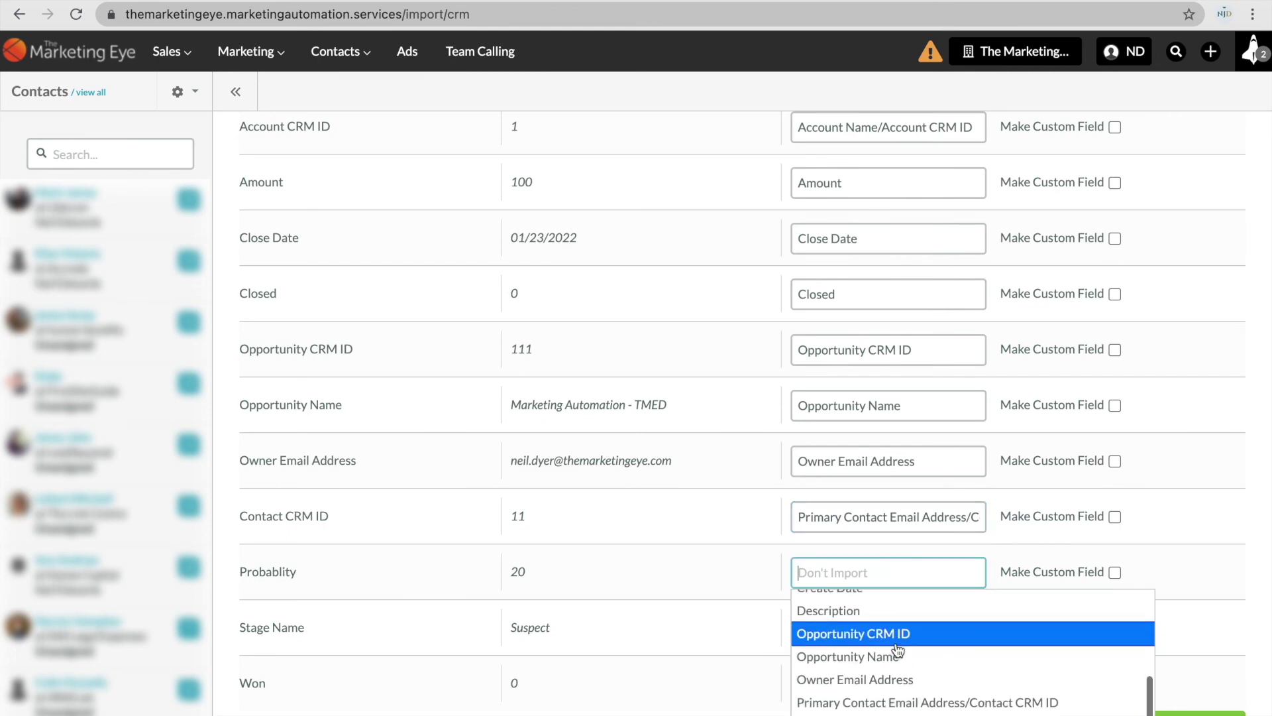
left_click(873, 714)
Map the Stage Name and Won columns to Stage Name and Won.
scroll(733, 542, "down", 1)
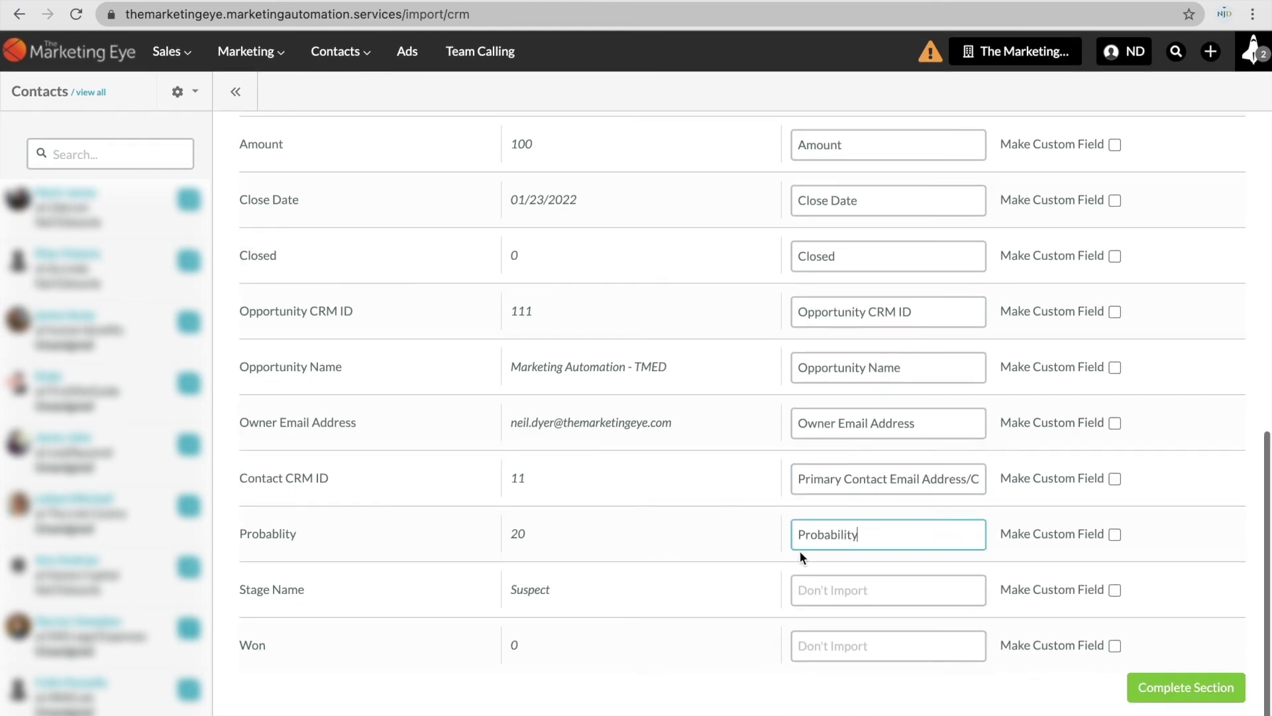
left_click(855, 589)
scroll(872, 652, "down", 4)
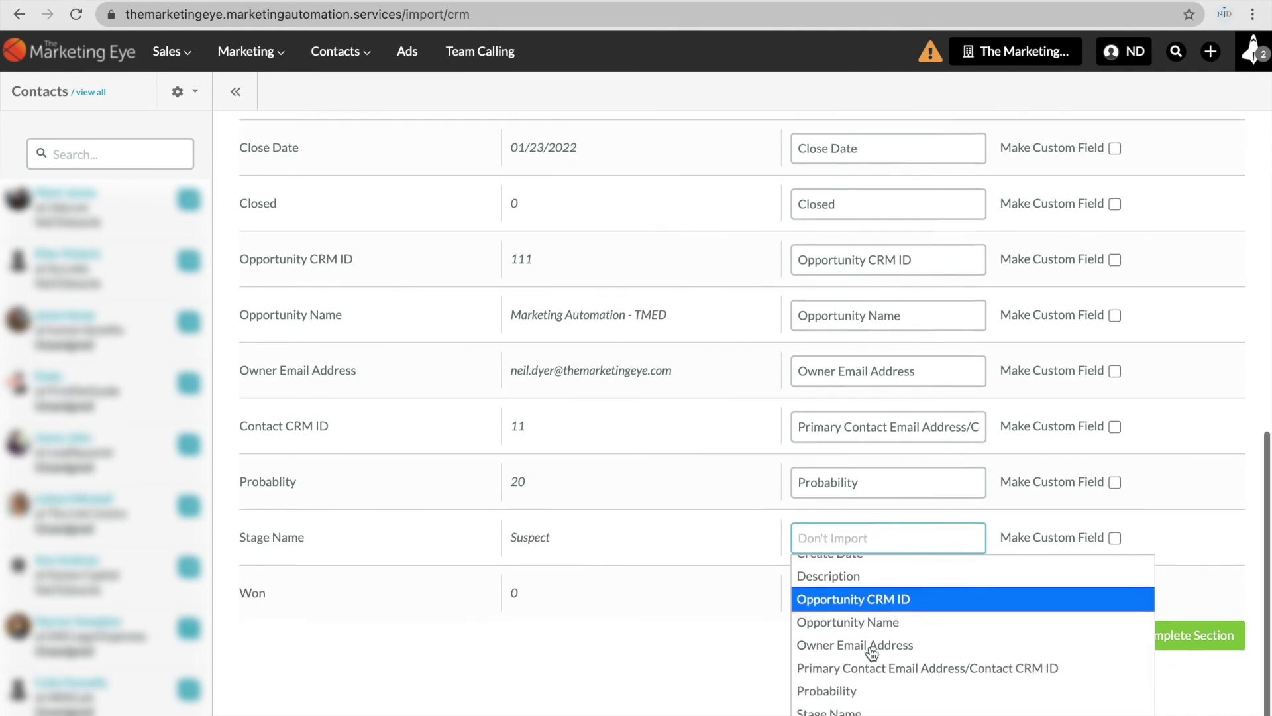
left_click(855, 693)
left_click(854, 644)
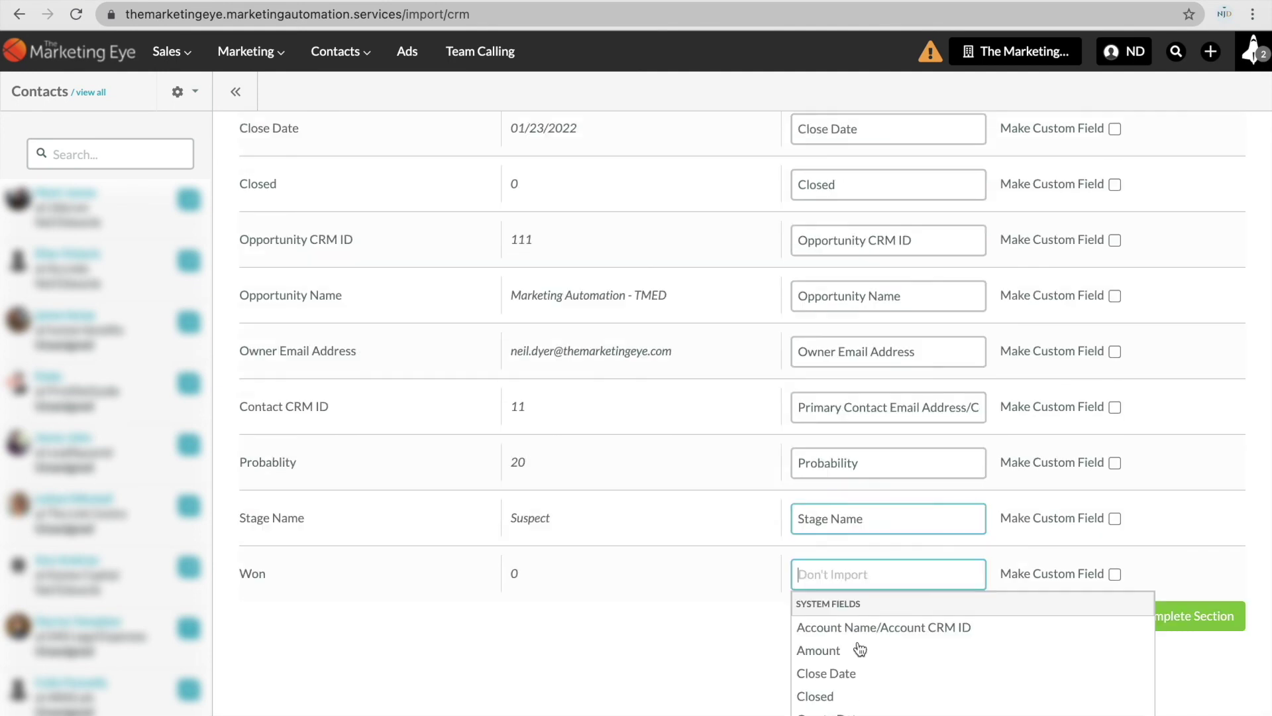
scroll(878, 652, "down", 4)
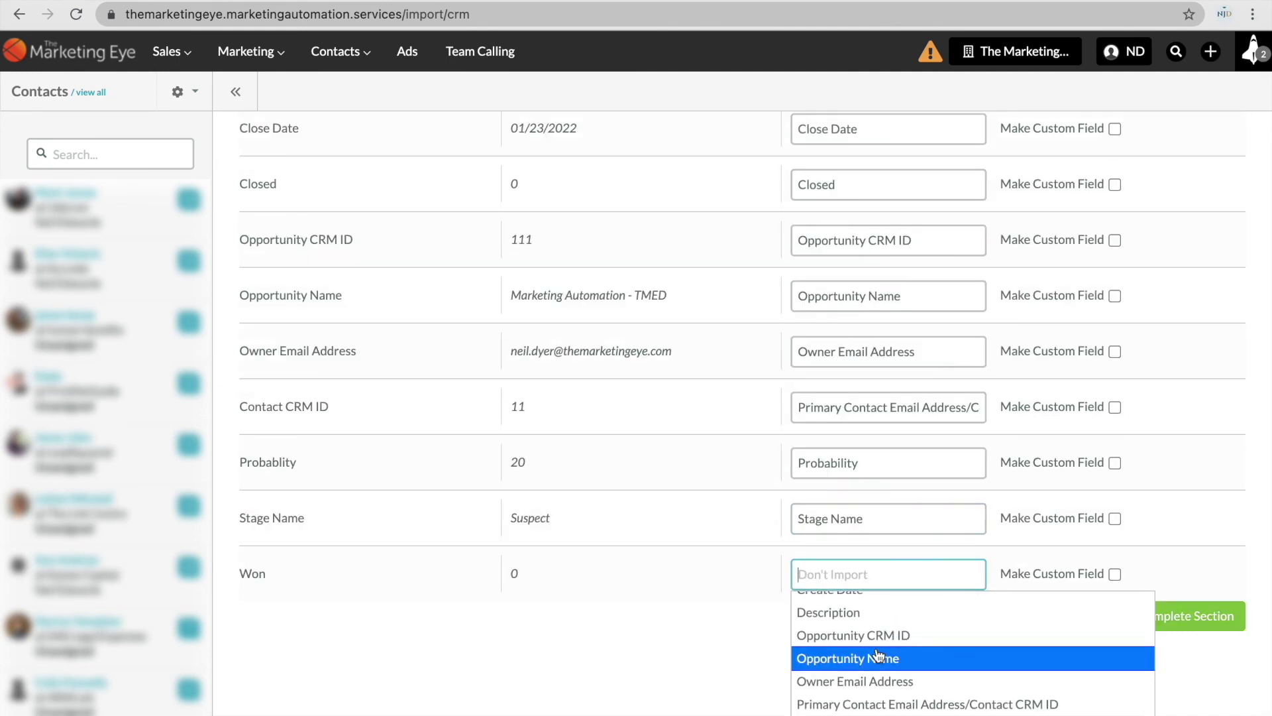
scroll(875, 655, "down", 1)
left_click(849, 693)
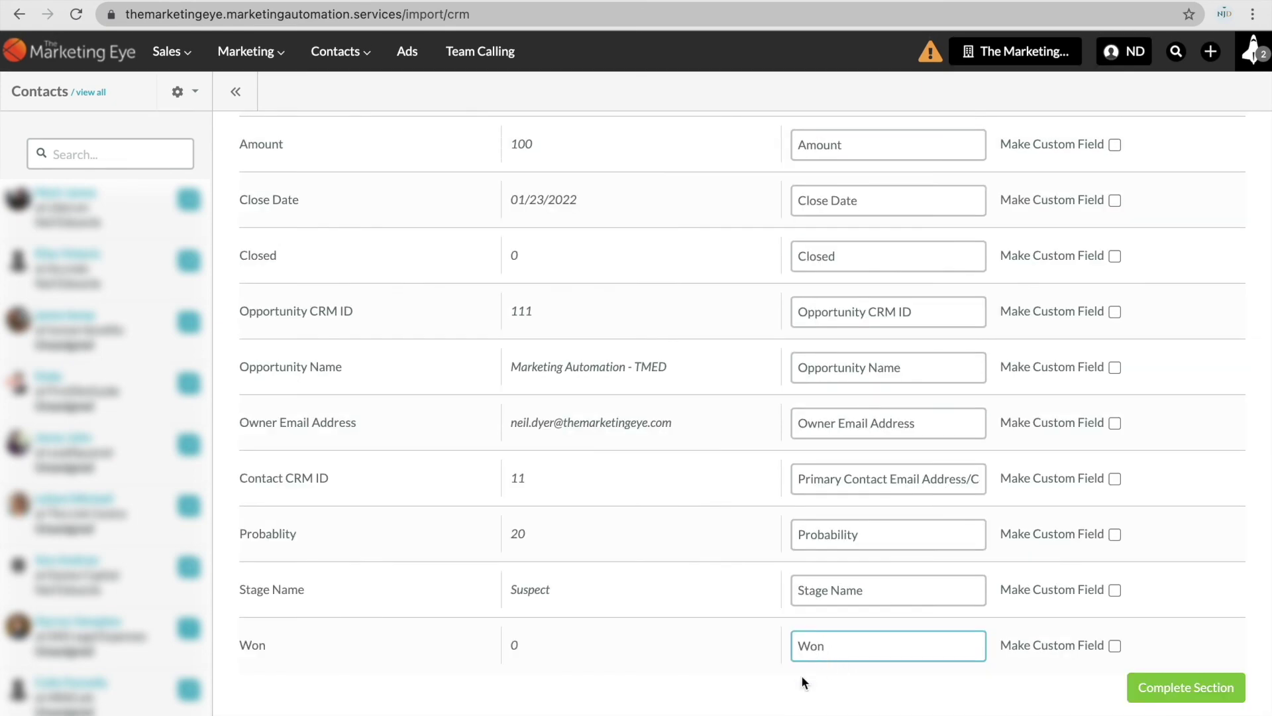
Set the Default Owner for unowned opportunities to another team member.
scroll(785, 485, "up", 7)
scroll(785, 485, "up", 2)
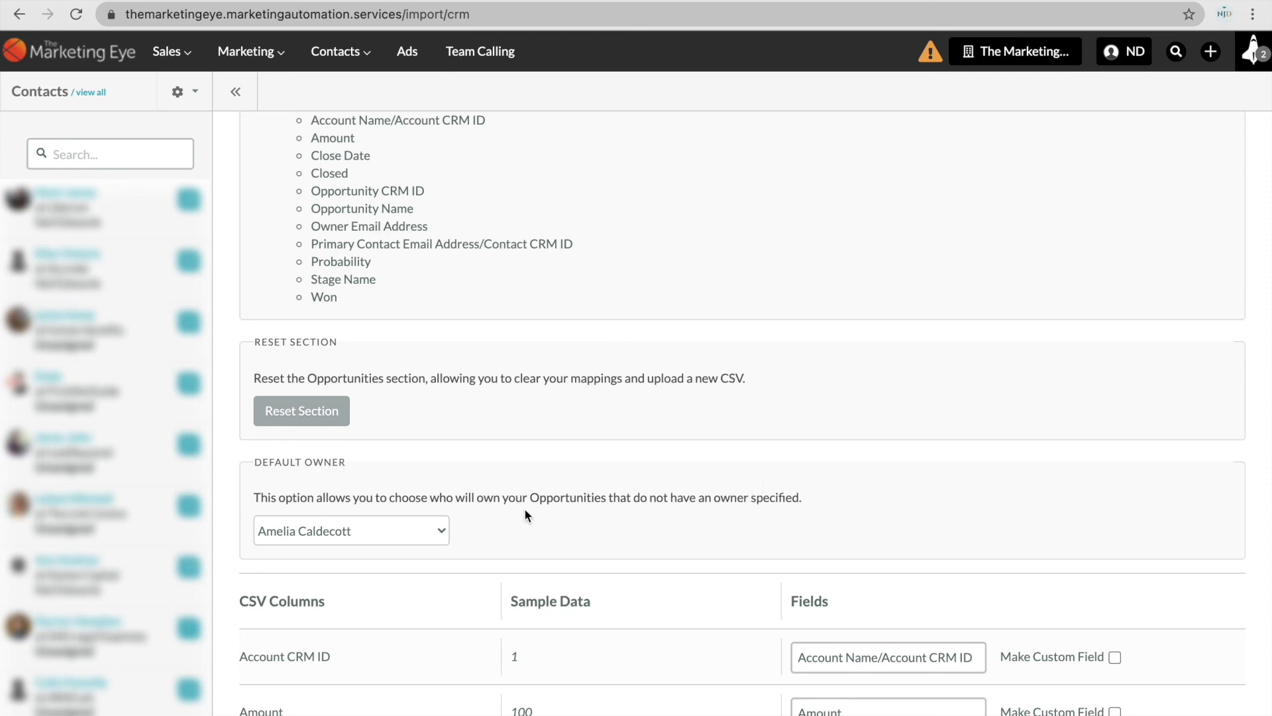
scroll(523, 508, "down", 3)
left_click(444, 461)
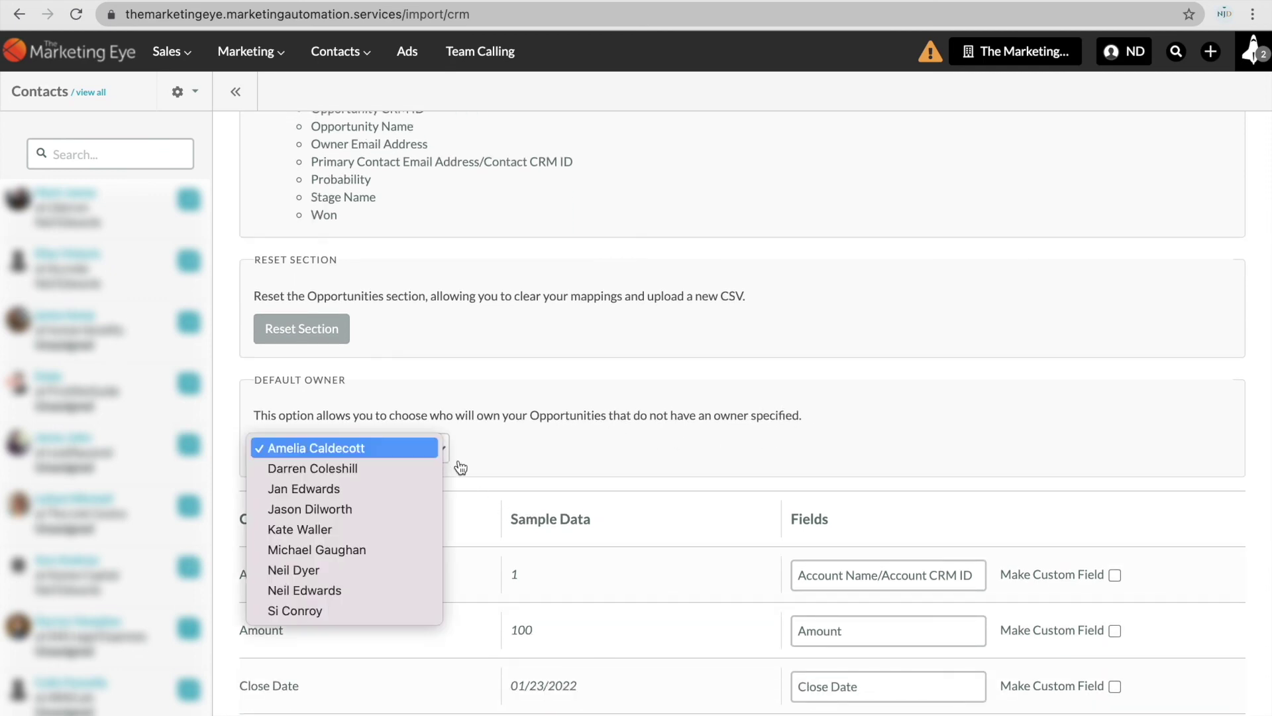
left_click(391, 571)
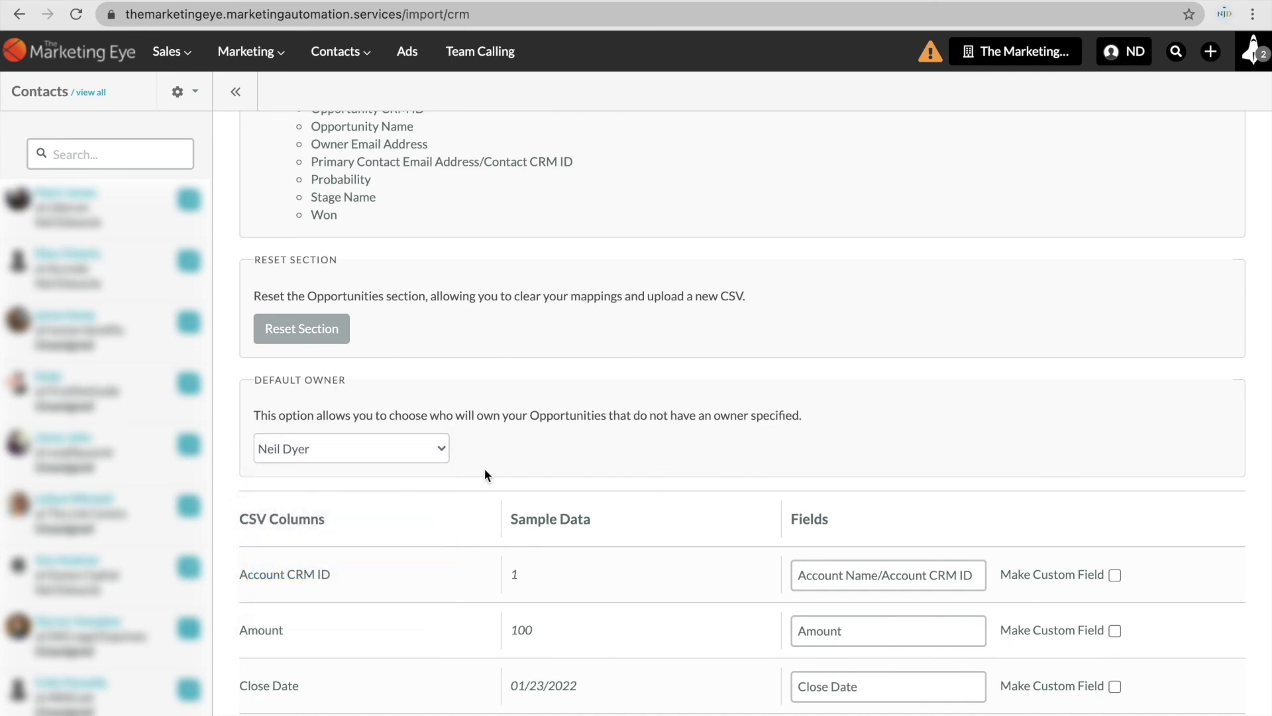
Complete the Opportunities section to move on to Campaigns.
scroll(624, 375, "up", 3)
scroll(624, 376, "up", 10)
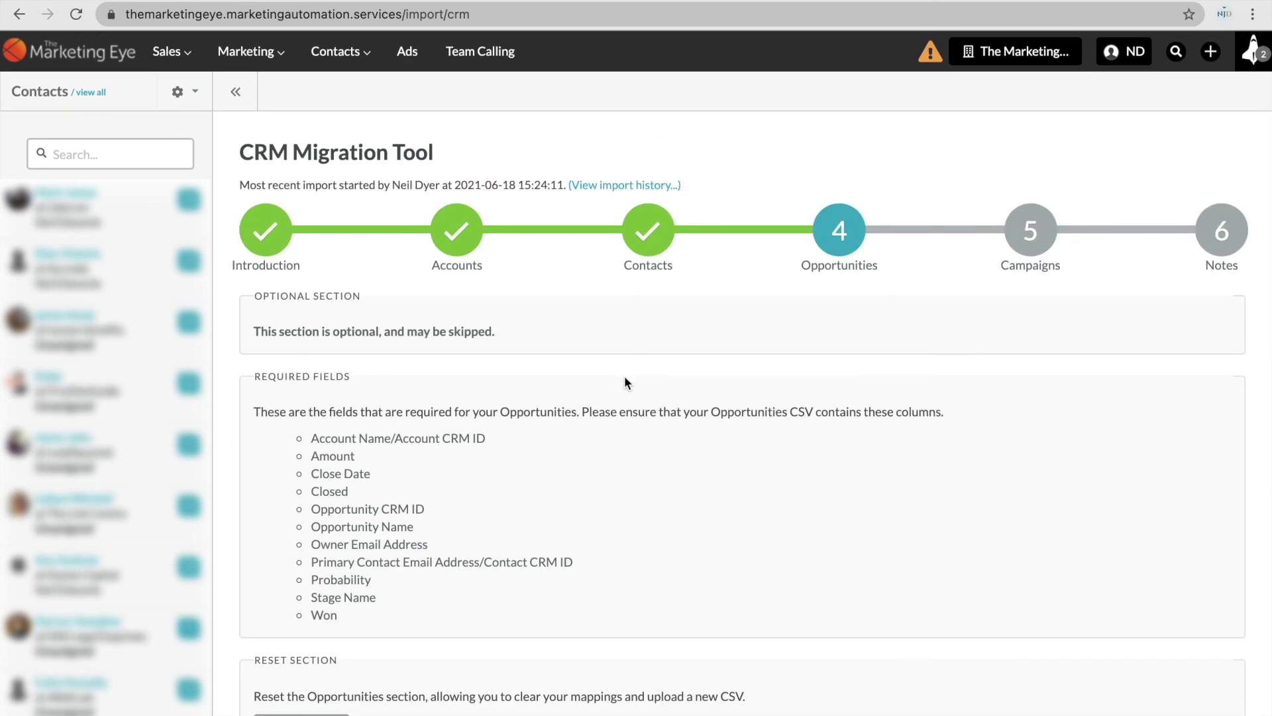
scroll(624, 375, "down", 20)
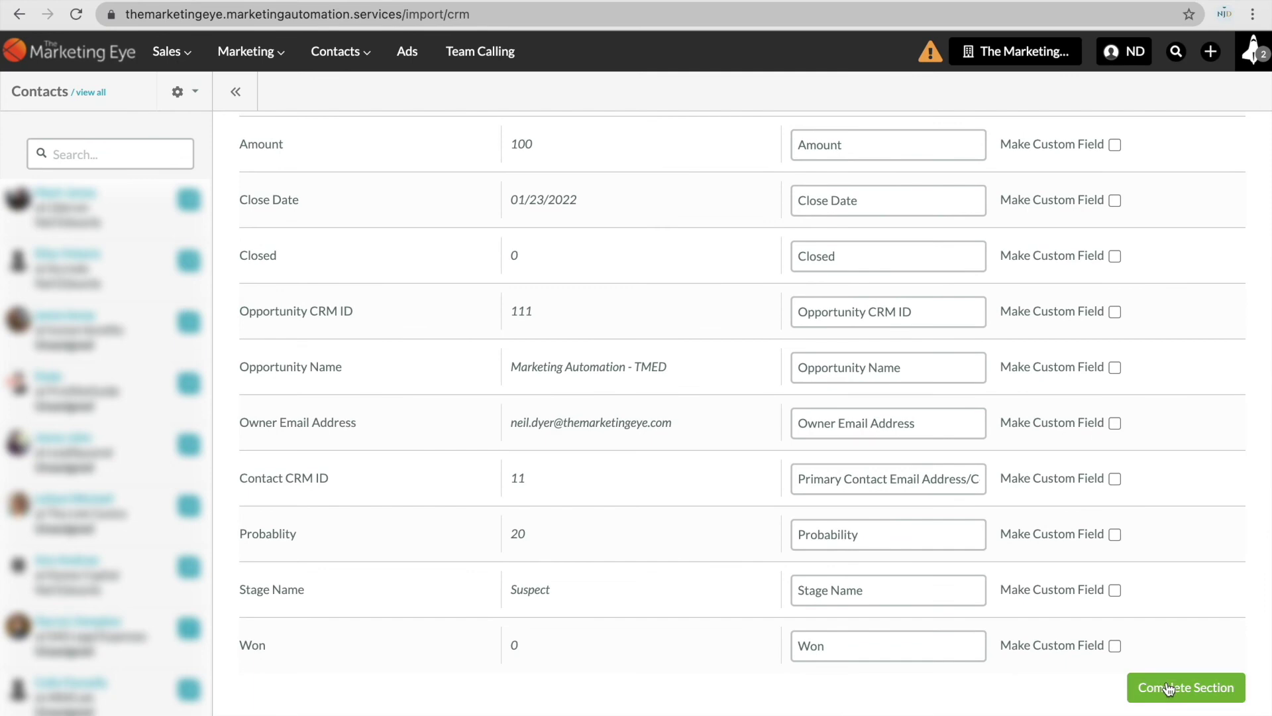
left_click(1164, 686)
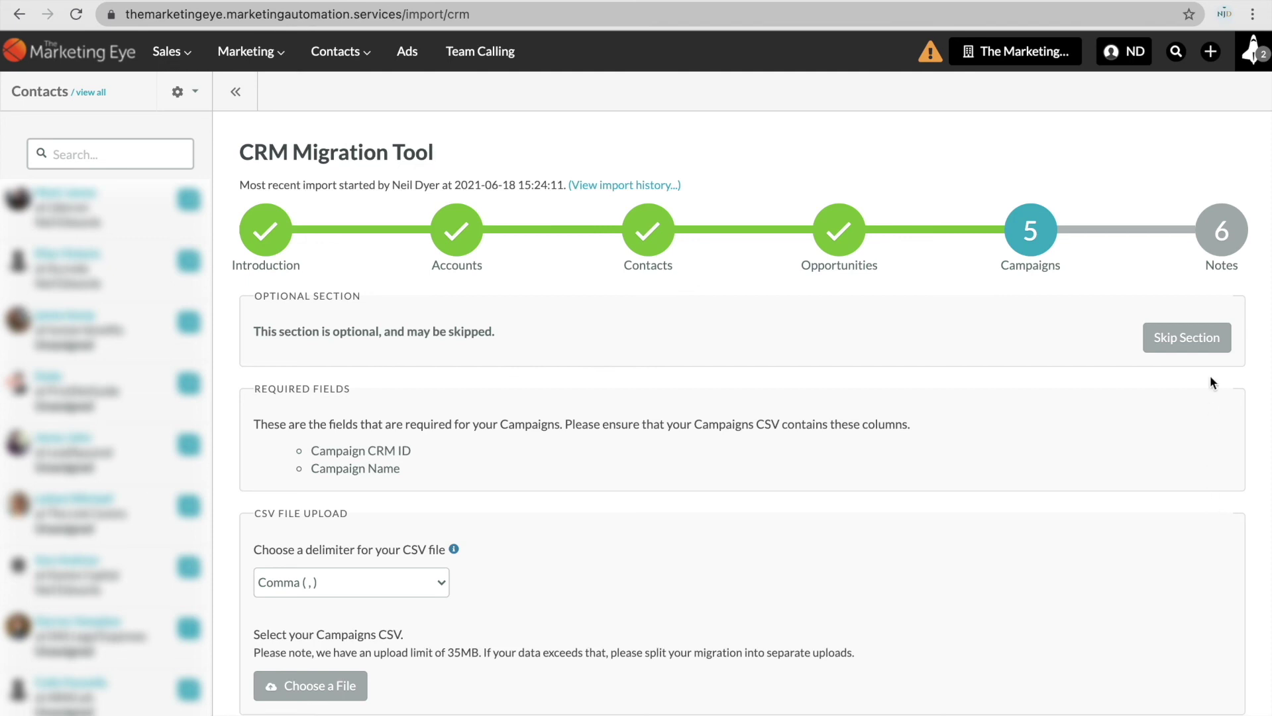
Skip the Campaigns and Notes sections to start the import, then open Sales > Accounts.
left_click(1208, 346)
left_click(1201, 349)
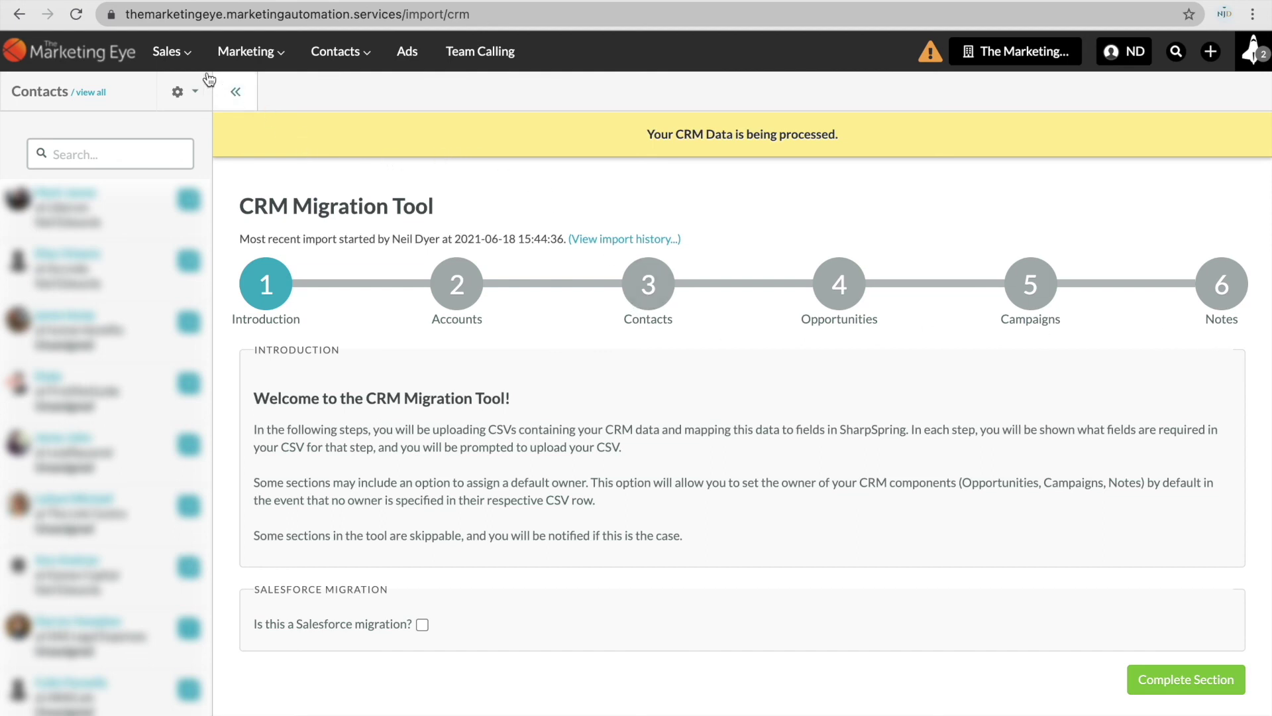
mouse_move(186, 54)
left_click(246, 171)
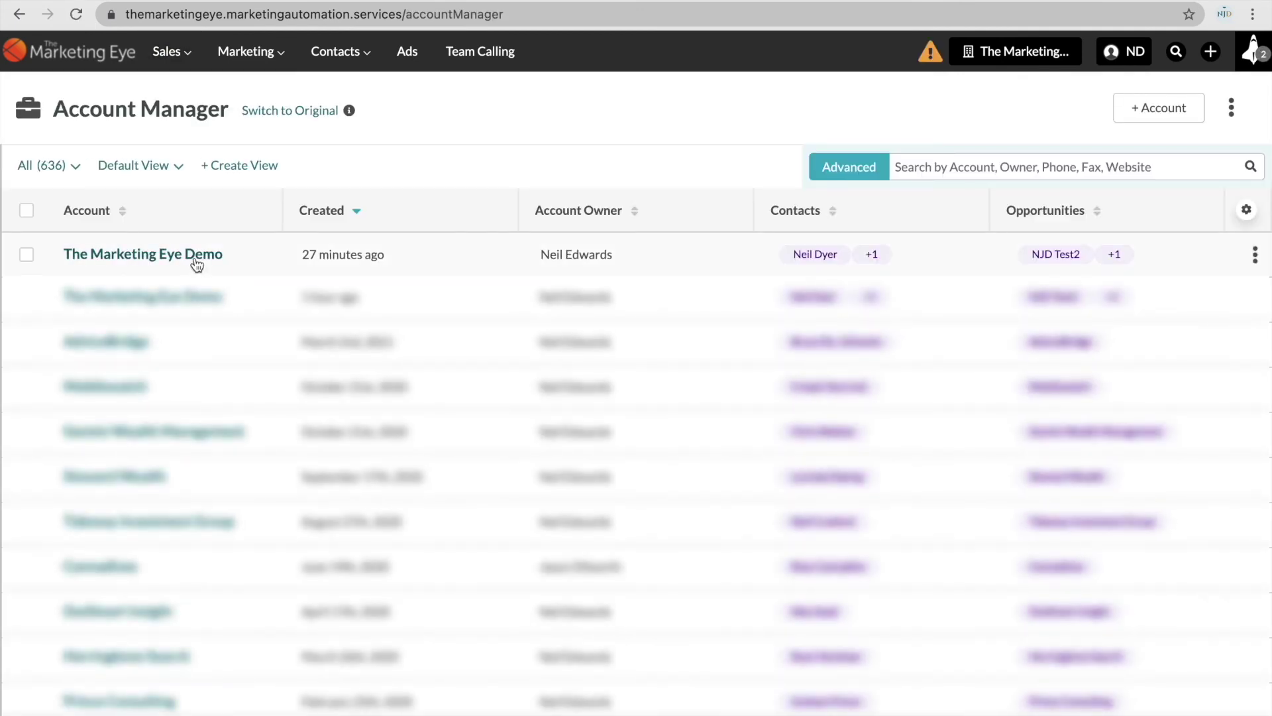
Open The Marketing Eye Demo account's imported contact and view its 1 linked opportunity.
left_click(197, 255)
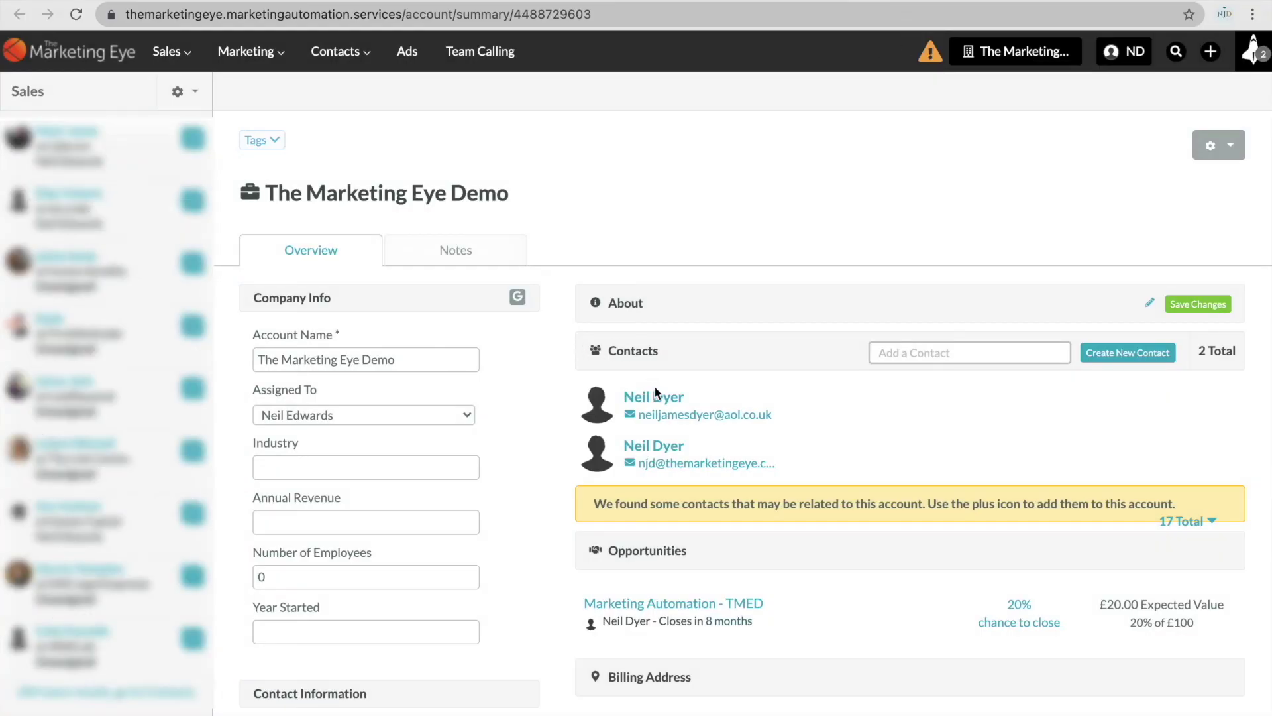
left_click(674, 448)
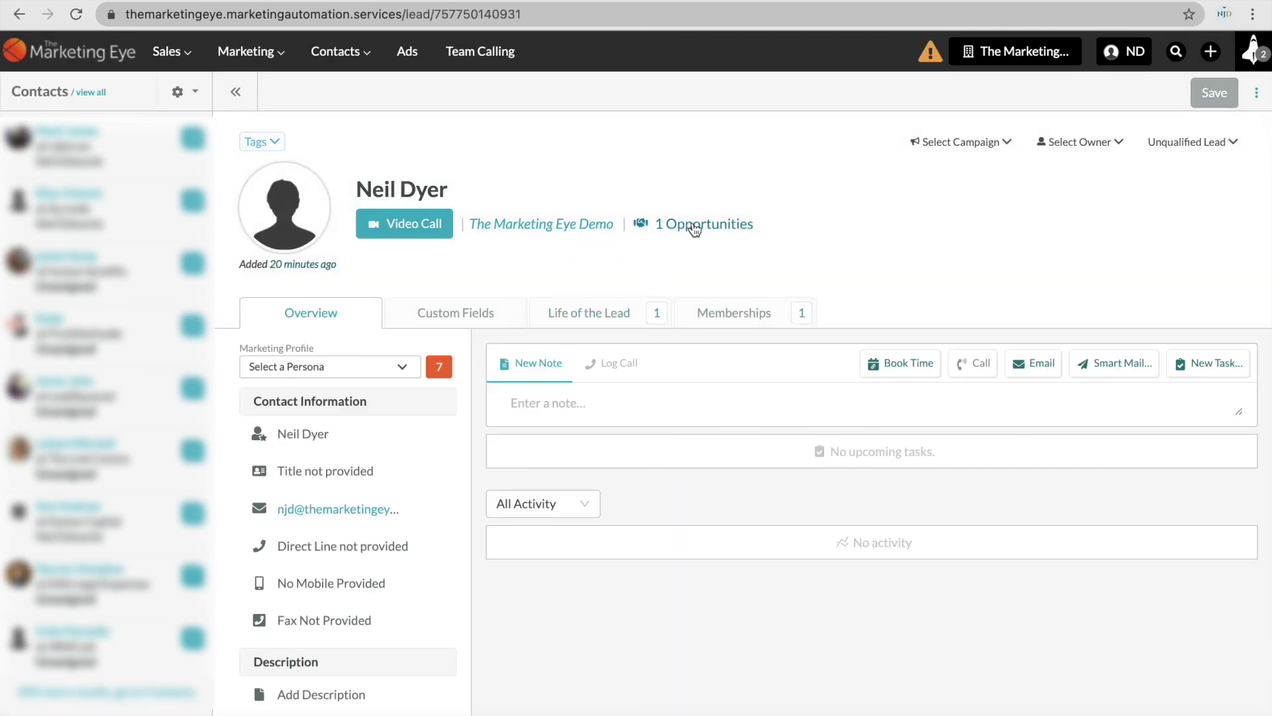
mouse_move(693, 228)
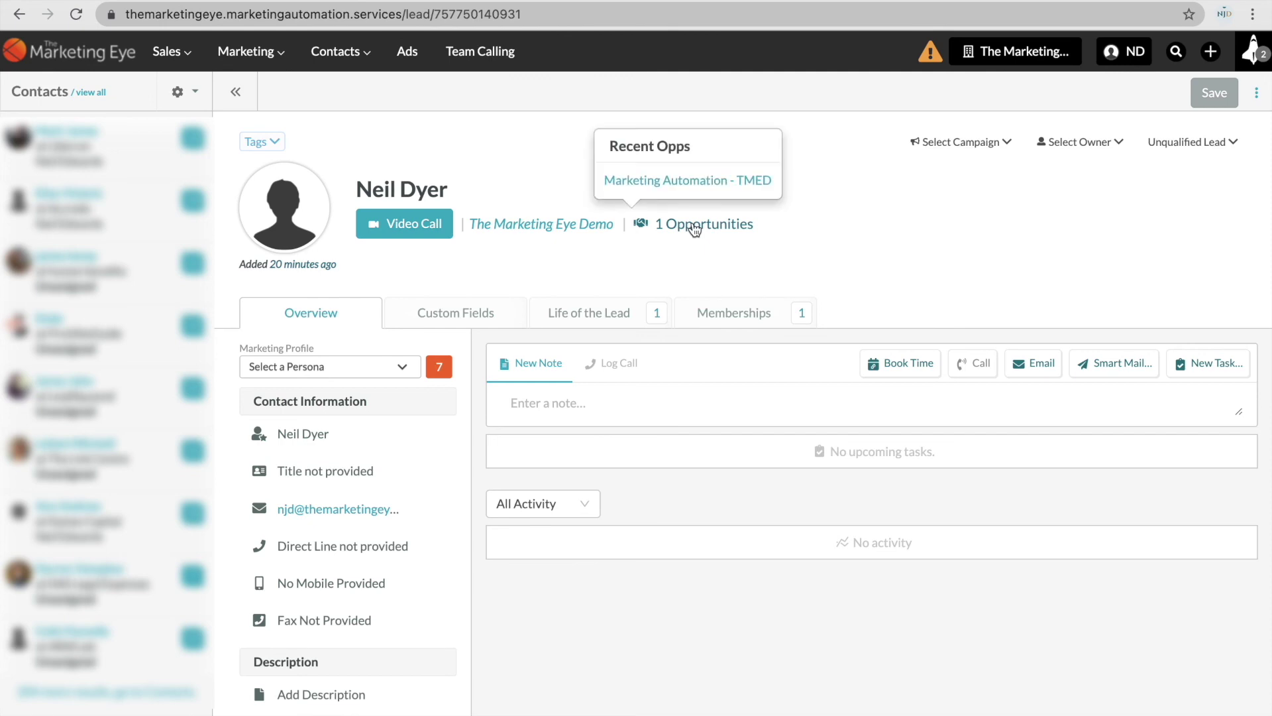
Open Marketing Automation - TMED and review its £100 value, 20% chance and Suspect stage.
left_click(693, 185)
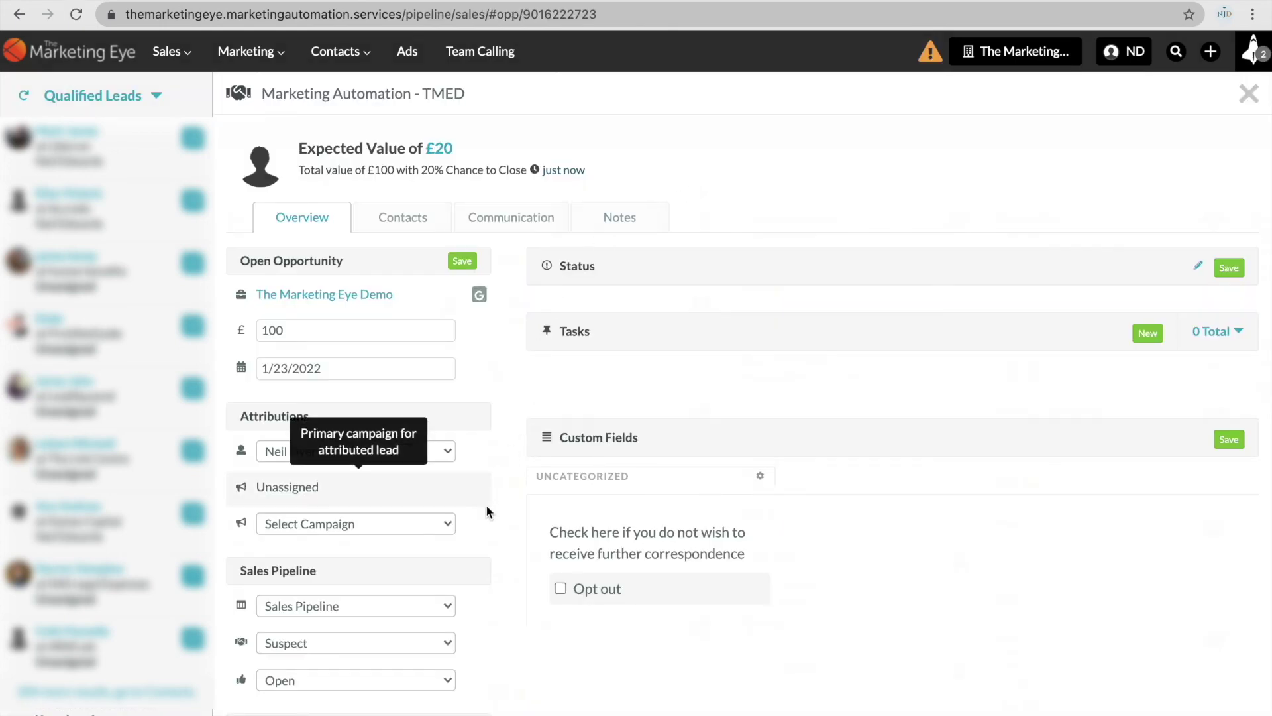
scroll(452, 573, "down", 2)
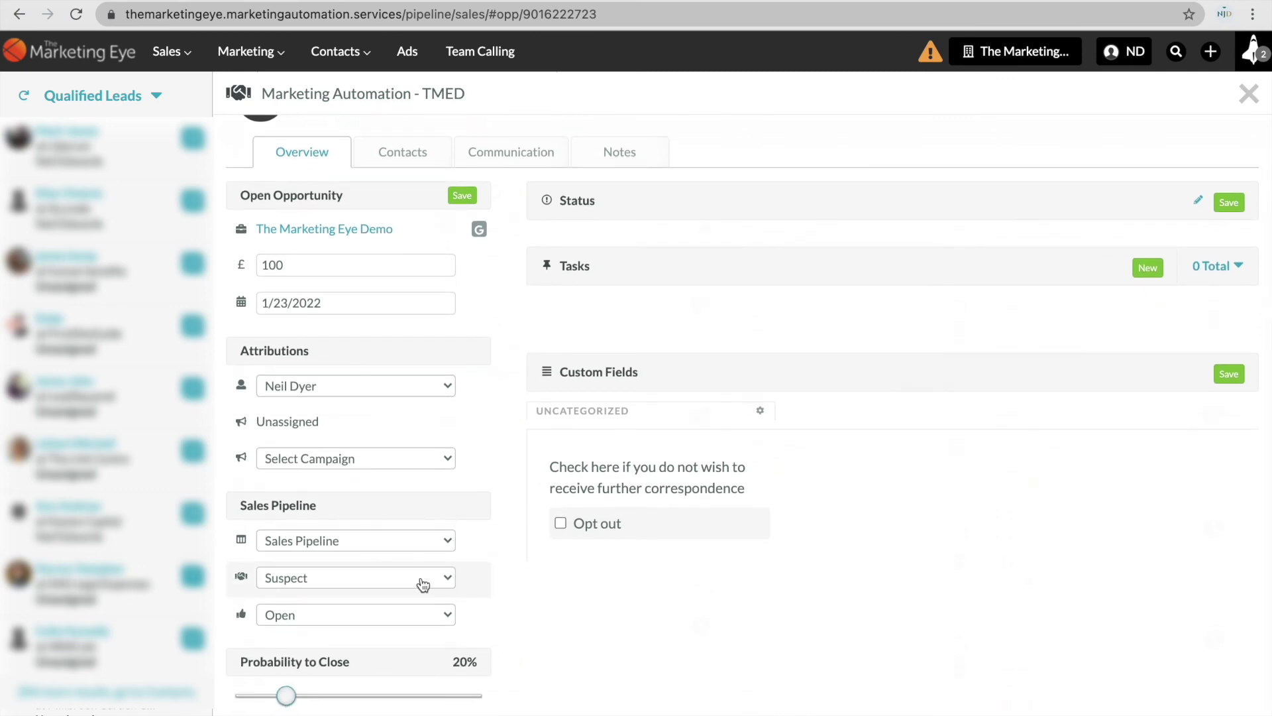
scroll(449, 568, "down", 2)
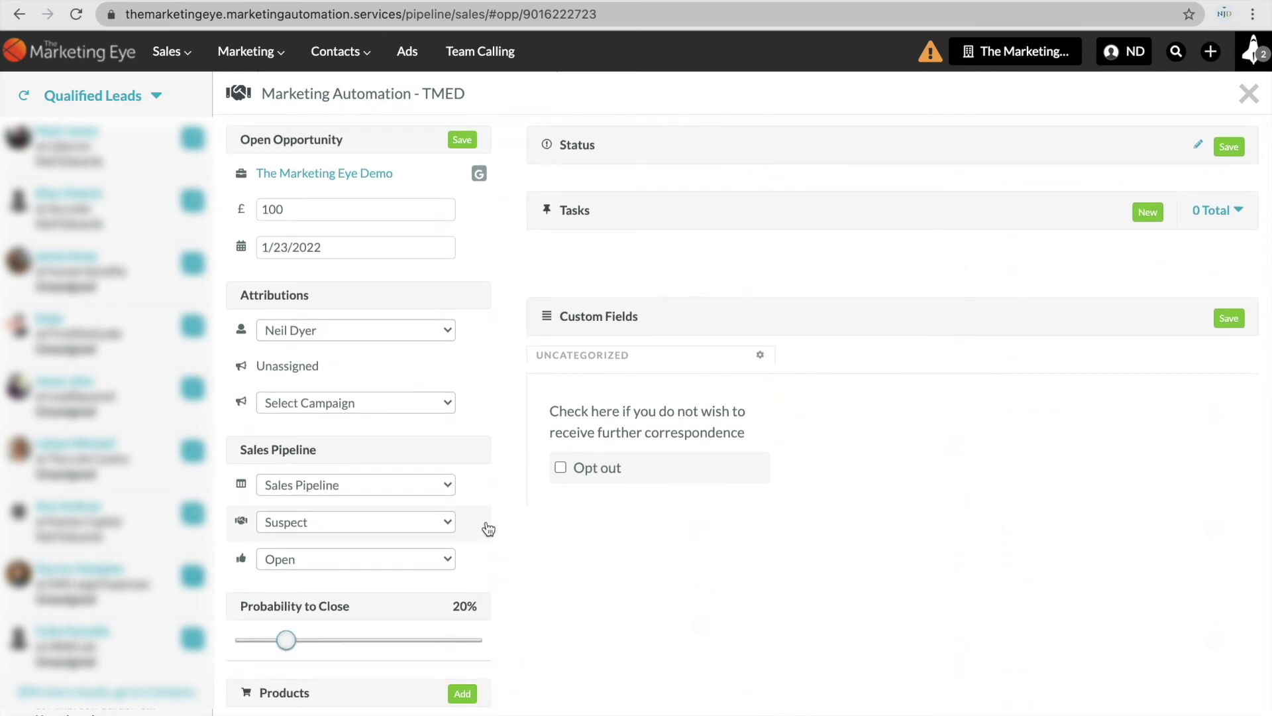
scroll(511, 467, "up", 3)
scroll(510, 467, "up", 1)
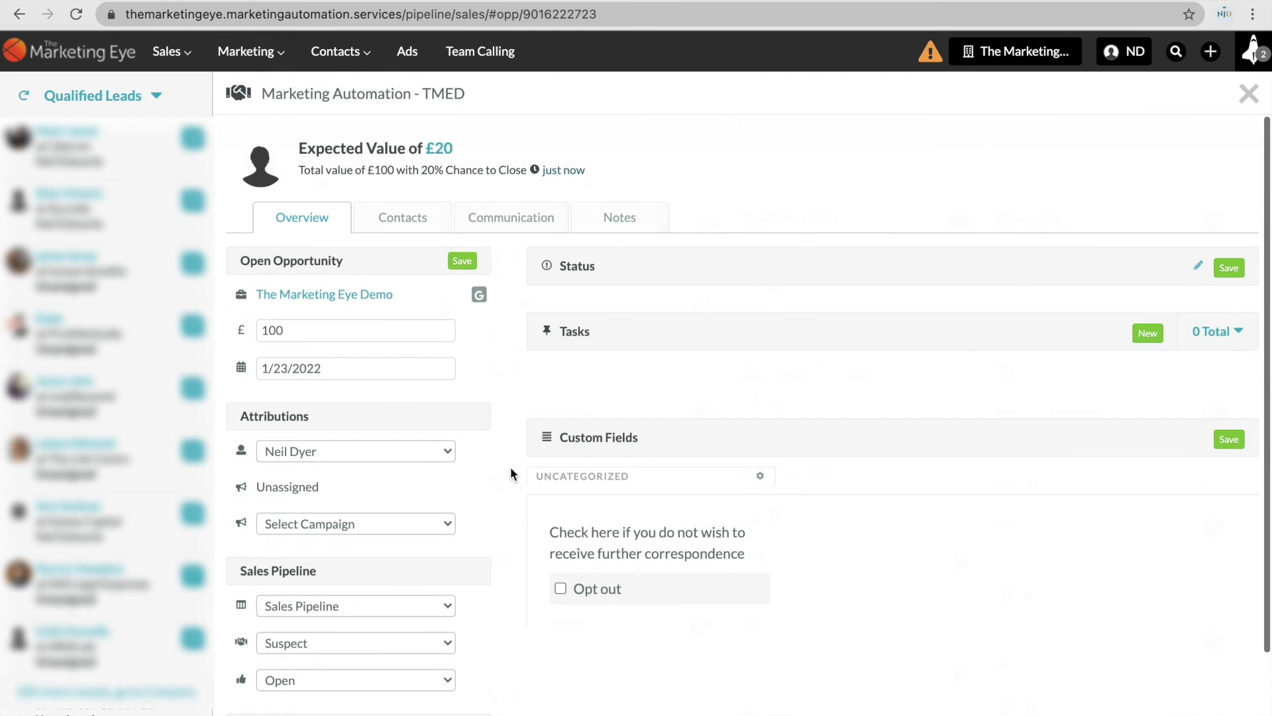